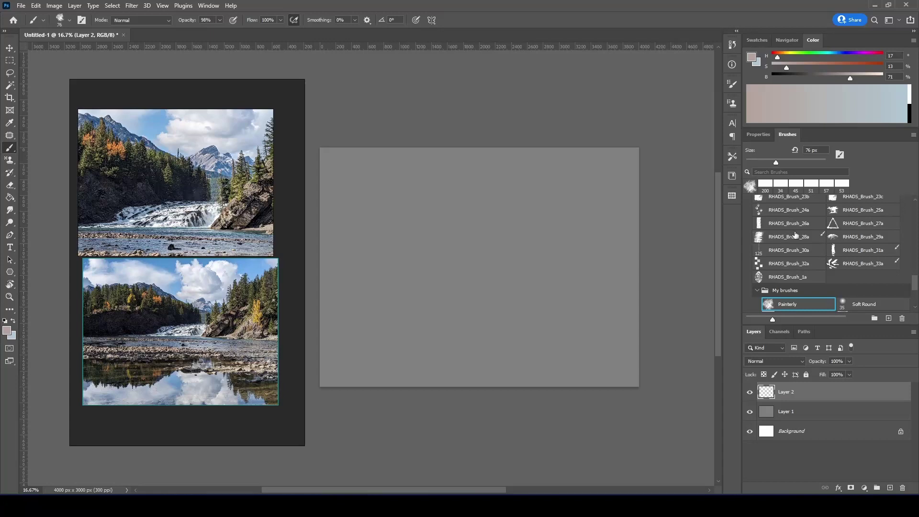
# Paint light blue sky strokes and grey cloud dabs across the top with Hue Jitter
pyautogui.click(795, 277)
pyautogui.moveTo(831, 68); pyautogui.dragTo(869, 89)
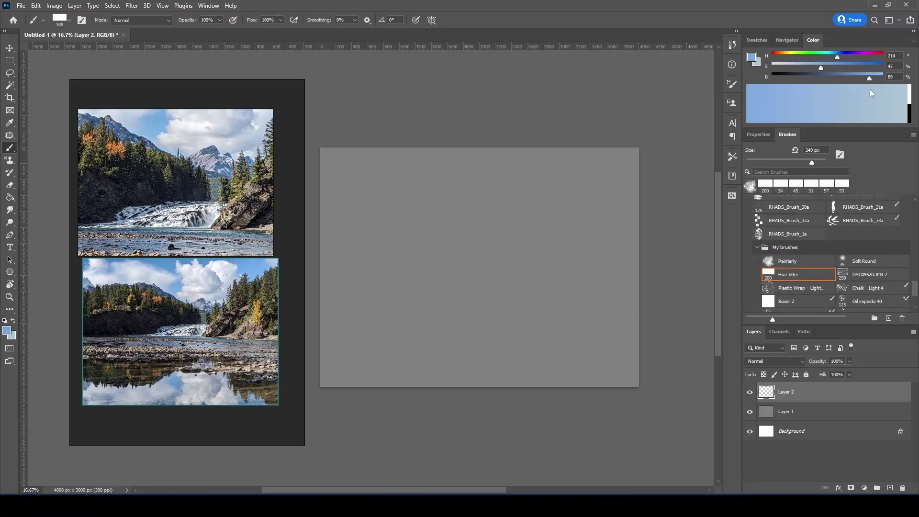
pyautogui.moveTo(431, 148); pyautogui.dragTo(479, 229)
pyautogui.moveTo(479, 153)
pyautogui.mouseDown()
pyautogui.moveTo(522, 229)
pyautogui.moveTo(617, 192)
pyautogui.moveTo(574, 215)
pyautogui.moveTo(590, 243)
pyautogui.mouseUp()
pyautogui.click(591, 243)
pyautogui.click(871, 86)
pyautogui.moveTo(541, 153)
pyautogui.mouseDown()
pyautogui.moveTo(389, 208)
pyautogui.moveTo(526, 287)
pyautogui.mouseUp()
pyautogui.click(797, 274)
# With Boxer 2, dab dark blue mountain patches and paint a dark olive left forest at ~528 px
pyautogui.click(785, 301)
pyautogui.moveTo(772, 56)
pyautogui.mouseDown()
pyautogui.moveTo(839, 56)
pyautogui.moveTo(815, 68)
pyautogui.mouseUp()
pyautogui.moveTo(488, 287)
pyautogui.mouseDown()
pyautogui.moveTo(570, 260)
pyautogui.moveTo(550, 220)
pyautogui.mouseUp()
pyautogui.moveTo(334, 211); pyautogui.dragTo(385, 312)
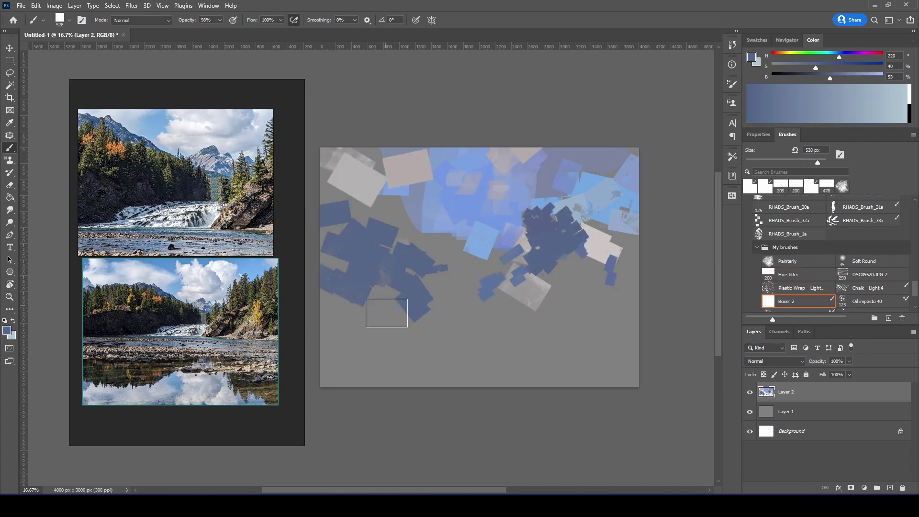
pyautogui.moveTo(839, 56); pyautogui.dragTo(795, 56)
pyautogui.moveTo(839, 77)
pyautogui.mouseDown()
pyautogui.moveTo(802, 78)
pyautogui.moveTo(812, 68)
pyautogui.mouseUp()
pyautogui.moveTo(335, 210)
pyautogui.mouseDown()
pyautogui.moveTo(366, 263)
pyautogui.moveTo(493, 273)
pyautogui.mouseUp()
# Add blue mountain dabs, a grey riverbank at ~600 px and green tree patches
pyautogui.keyDown('alt'); pyautogui.click(493, 273); pyautogui.keyUp('alt')
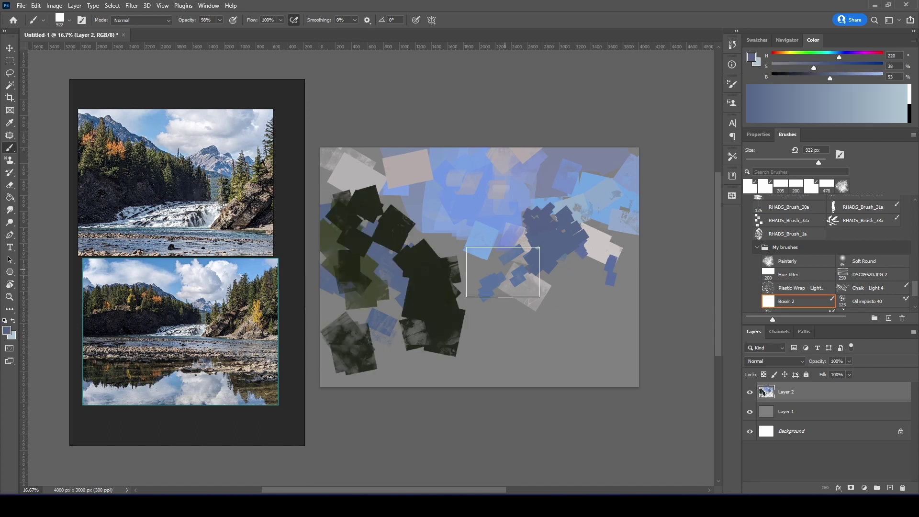
pyautogui.moveTo(335, 182); pyautogui.dragTo(479, 239)
pyautogui.keyDown('alt'); pyautogui.click(579, 239); pyautogui.keyUp('alt')
pyautogui.moveTo(579, 240); pyautogui.dragTo(617, 316)
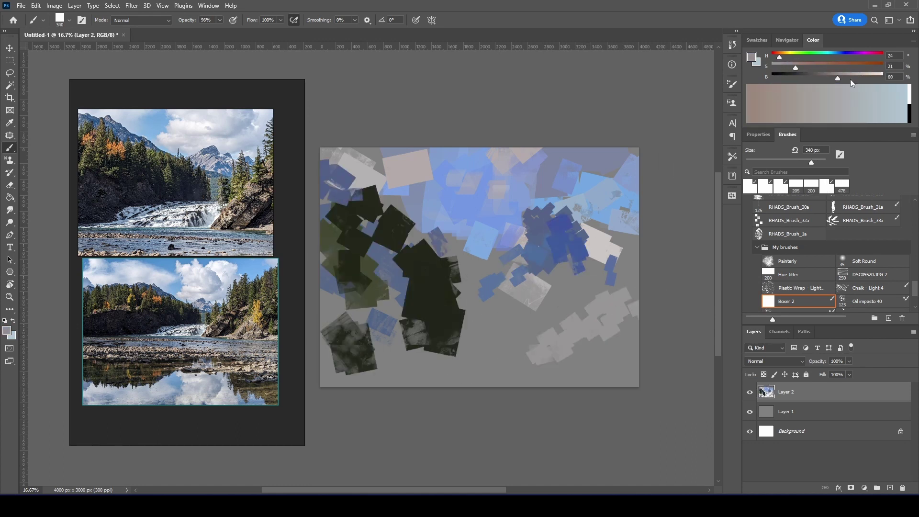
pyautogui.moveTo(550, 345)
pyautogui.mouseDown()
pyautogui.moveTo(622, 306)
pyautogui.moveTo(450, 288)
pyautogui.moveTo(406, 225)
pyautogui.mouseUp()
pyautogui.keyDown('alt'); pyautogui.click(450, 288); pyautogui.keyUp('alt')
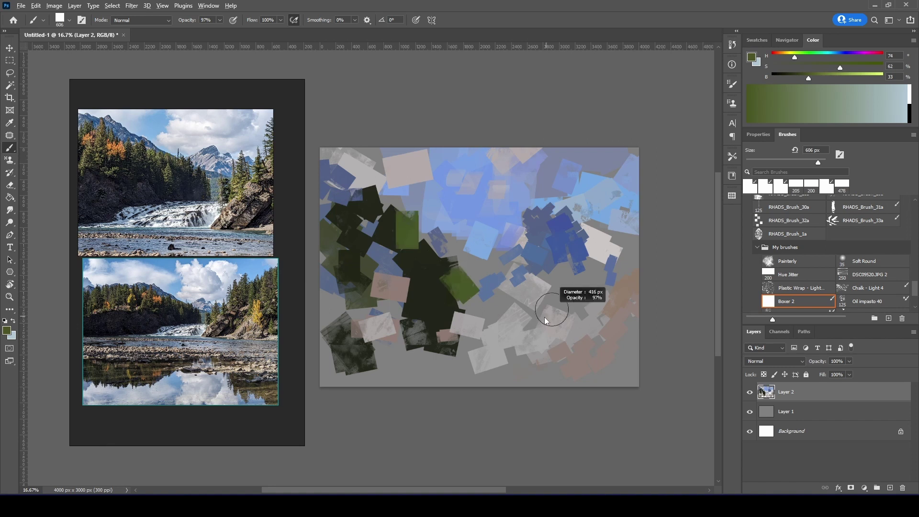
pyautogui.moveTo(584, 273); pyautogui.dragTo(624, 265)
# With the Painterly brush, draw a dark blue mountain ridge and add green and teal grass strokes
pyautogui.click(788, 274)
pyautogui.keyDown('alt'); pyautogui.click(559, 272); pyautogui.keyUp('alt')
pyautogui.press(',')
pyautogui.moveTo(486, 238); pyautogui.dragTo(526, 213)
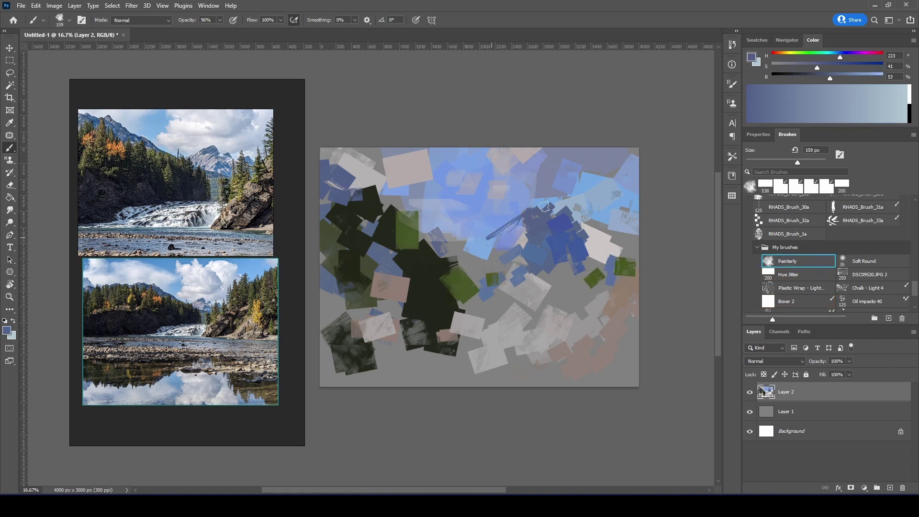
pyautogui.moveTo(623, 231); pyautogui.dragTo(622, 258)
pyautogui.keyDown('alt'); pyautogui.click(622, 266); pyautogui.keyUp('alt')
pyautogui.moveTo(622, 266); pyautogui.dragTo(575, 279)
pyautogui.moveTo(536, 311)
pyautogui.mouseDown()
pyautogui.moveTo(555, 265)
pyautogui.moveTo(516, 253)
pyautogui.mouseUp()
# Add a warm pinkish stroke near the mountain and deeper blue strokes in the upper sky
pyautogui.keyDown('alt'); pyautogui.click(507, 321); pyautogui.keyUp('alt')
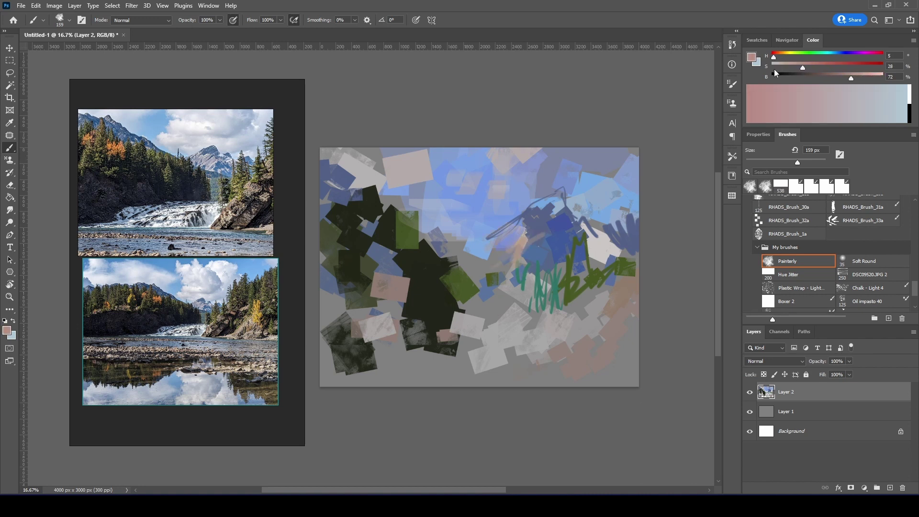
pyautogui.keyDown('alt'); pyautogui.click(568, 306); pyautogui.keyUp('alt')
pyautogui.moveTo(568, 305); pyautogui.dragTo(531, 242)
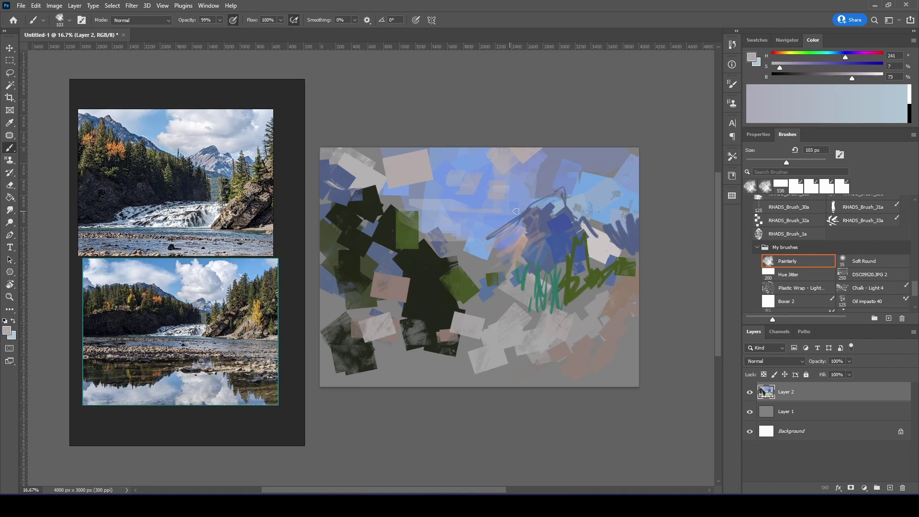
pyautogui.click(788, 274)
pyautogui.click(815, 86)
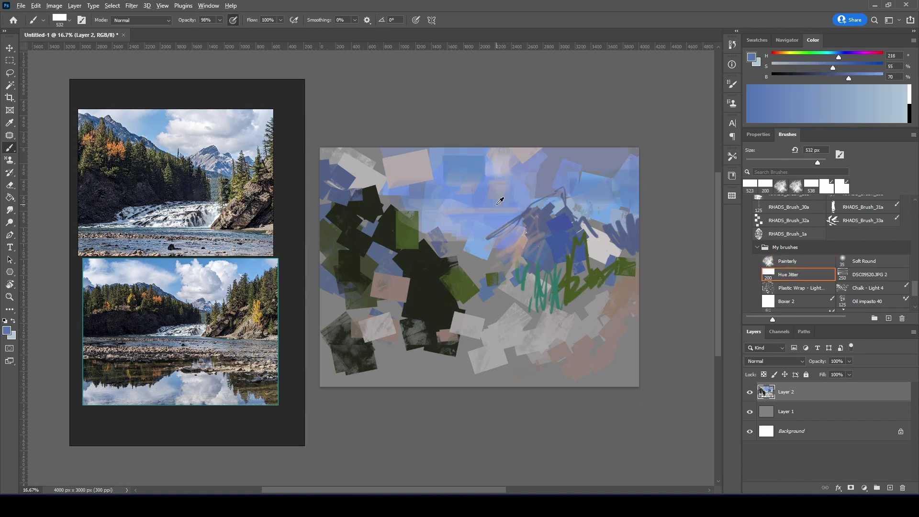
pyautogui.keyDown('alt'); pyautogui.click(556, 202); pyautogui.keyUp('alt')
pyautogui.moveTo(556, 202); pyautogui.dragTo(603, 230)
# Add more blue sky strokes and a long blue-grey mountain stroke with Painterly
pyautogui.keyDown('alt'); pyautogui.click(502, 167); pyautogui.keyUp('alt')
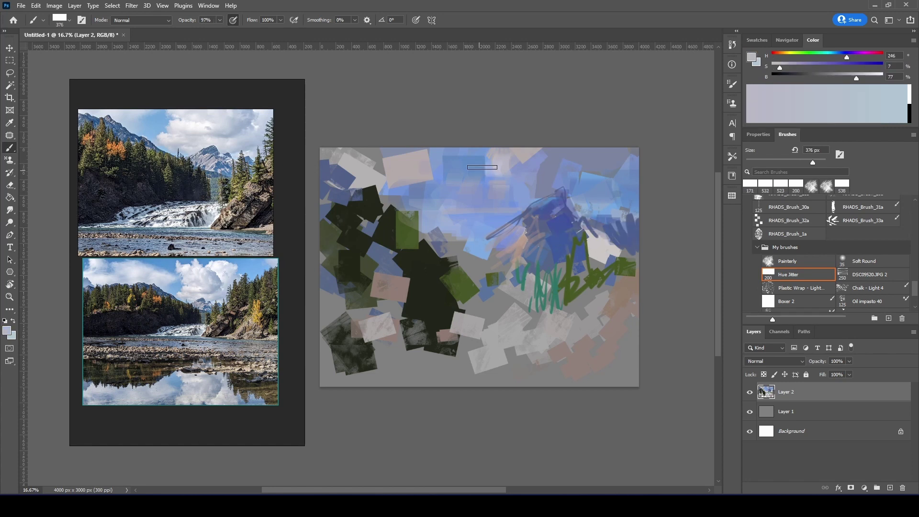
pyautogui.moveTo(521, 158); pyautogui.dragTo(455, 196)
pyautogui.keyDown('alt'); pyautogui.click(472, 211); pyautogui.keyUp('alt')
pyautogui.click(779, 263)
pyautogui.moveTo(383, 196); pyautogui.dragTo(569, 287)
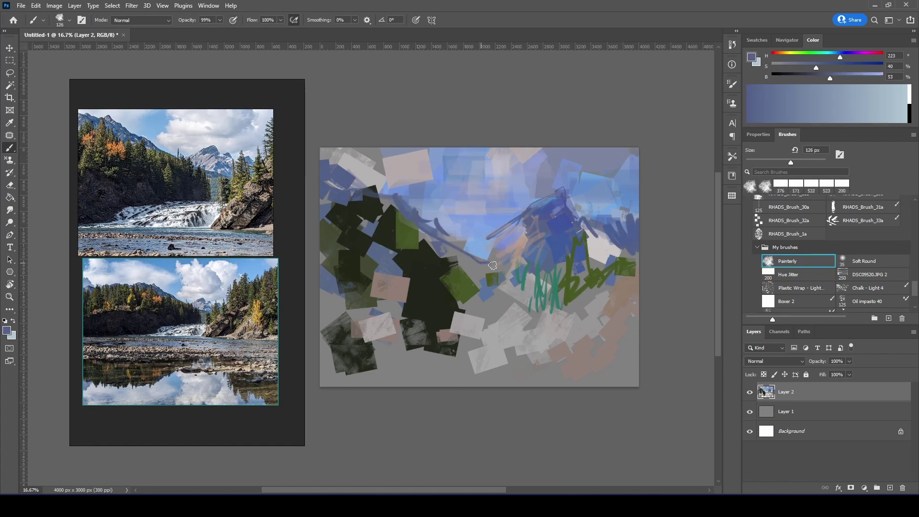
# Lasso an area, copy it to a new layer shifted slightly right, then paint blue upper-left slopes
pyautogui.press('l')
pyautogui.hotkey('ctrl', 'j')
pyautogui.hotkey('ctrl', 't')
pyautogui.moveTo(603, 204); pyautogui.dragTo(622, 184)
pyautogui.press('Return')
pyautogui.press('b')
pyautogui.moveTo(421, 213)
pyautogui.mouseDown()
pyautogui.moveTo(326, 153)
pyautogui.moveTo(508, 261)
pyautogui.mouseUp()
# At full opacity, paint dark olive and near-black tree trunks near the centre
pyautogui.keyDown('alt'); pyautogui.click(507, 271); pyautogui.keyUp('alt')
pyautogui.press('0')
pyautogui.keyDown('alt'); pyautogui.click(454, 257); pyautogui.keyUp('alt')
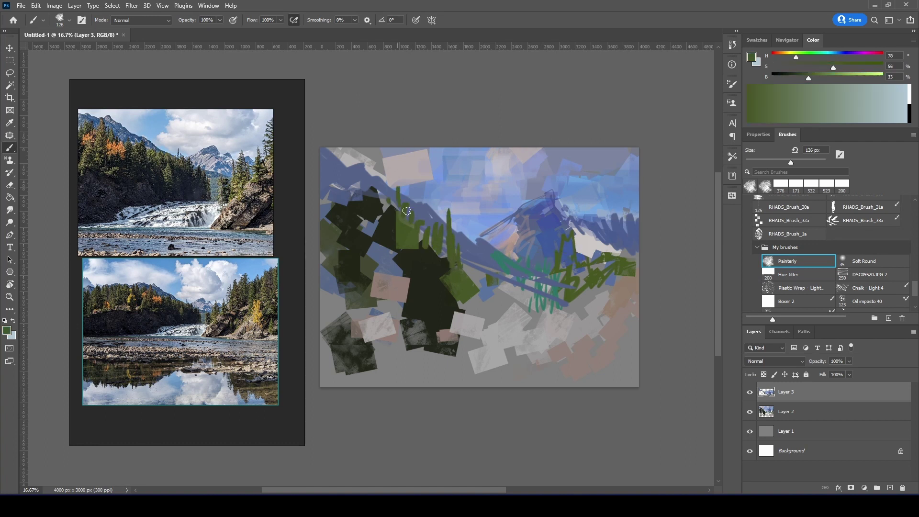
pyautogui.moveTo(406, 210); pyautogui.dragTo(408, 186)
pyautogui.keyDown('alt'); pyautogui.click(431, 268); pyautogui.keyUp('alt')
pyautogui.moveTo(480, 258); pyautogui.dragTo(482, 285)
pyautogui.moveTo(539, 318); pyautogui.dragTo(576, 316)
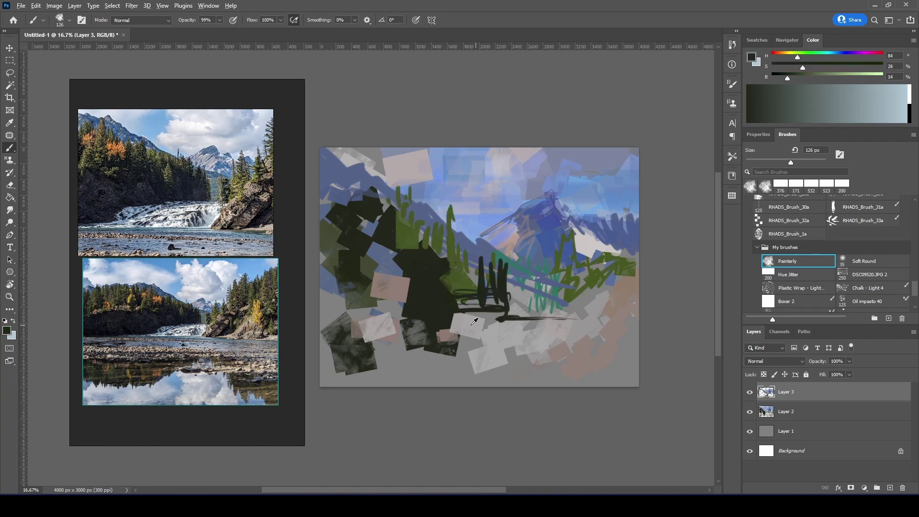
# With Boxer 2, paint a dark blue river band along the bottom, brown side rocks, and darker left trees
pyautogui.click(794, 301)
pyautogui.click(809, 110)
pyautogui.moveTo(336, 354); pyautogui.dragTo(636, 378)
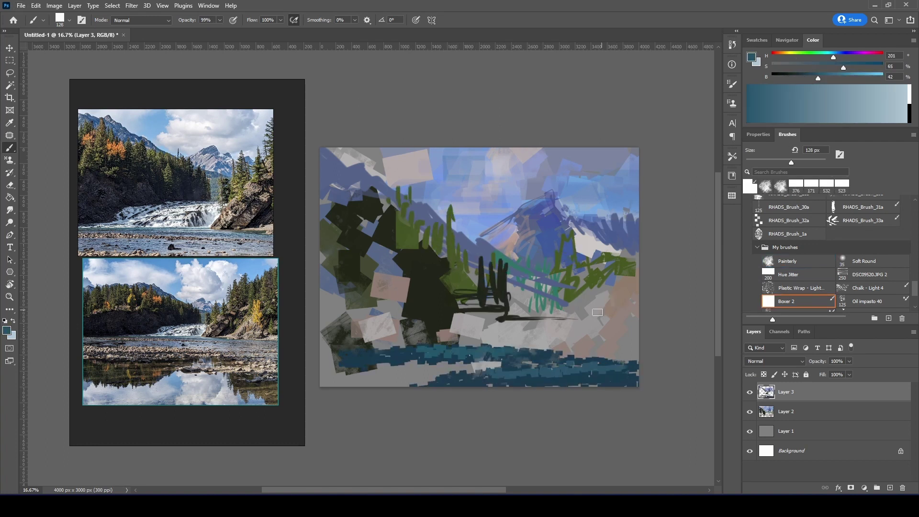
pyautogui.keyDown('alt'); pyautogui.click(621, 311); pyautogui.keyUp('alt')
pyautogui.moveTo(622, 297); pyautogui.dragTo(594, 340)
pyautogui.moveTo(334, 239); pyautogui.dragTo(352, 318)
pyautogui.keyDown('alt'); pyautogui.click(383, 287); pyautogui.keyUp('alt')
pyautogui.moveTo(364, 249); pyautogui.dragTo(407, 302)
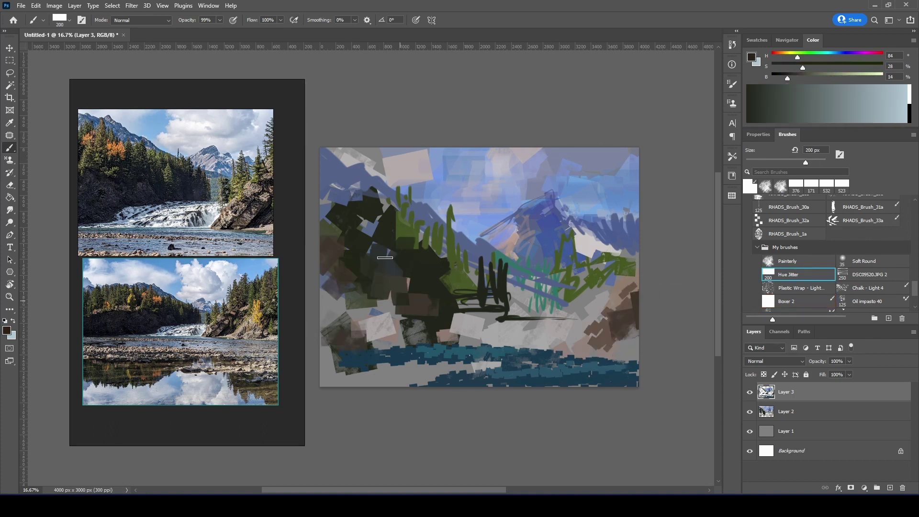
# With Hue Jitter, add yellow-green and blue strokes on the right side
pyautogui.click(794, 274)
pyautogui.keyDown('alt'); pyautogui.click(517, 287); pyautogui.keyUp('alt')
pyautogui.moveTo(512, 277); pyautogui.dragTo(516, 316)
pyautogui.click(797, 56)
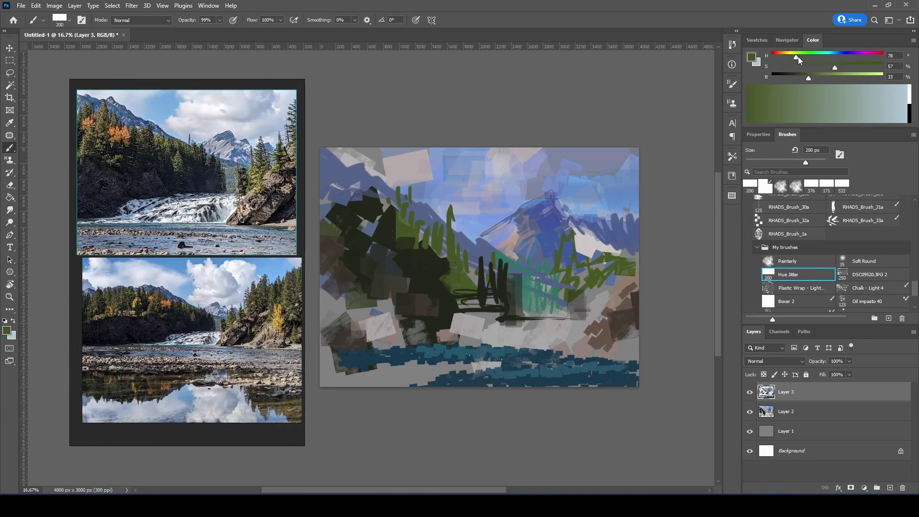
pyautogui.click(866, 72)
pyautogui.moveTo(579, 285); pyautogui.dragTo(586, 314)
pyautogui.keyDown('alt'); pyautogui.click(627, 230); pyautogui.keyUp('alt')
pyautogui.moveTo(579, 225); pyautogui.dragTo(622, 258)
pyautogui.keyDown('alt'); pyautogui.click(572, 227); pyautogui.keyUp('alt')
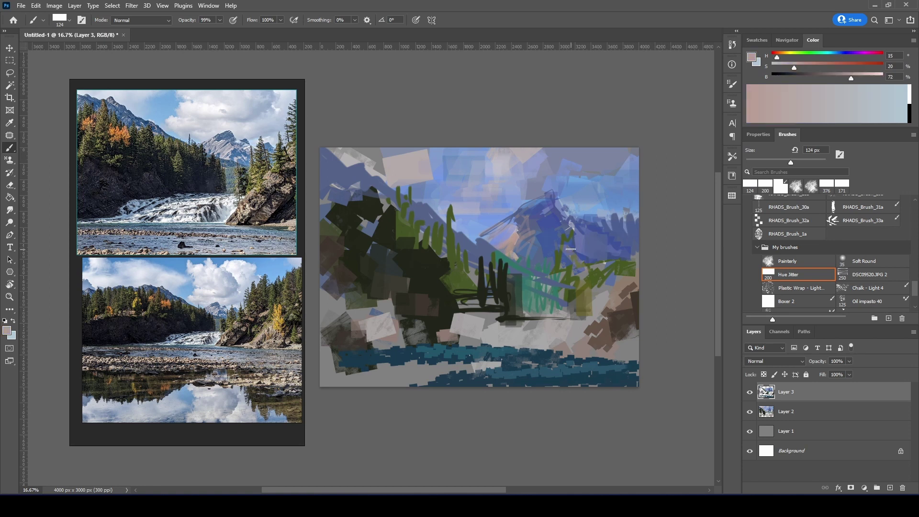
# With Painterly, paint sampled blue mountain strokes and light blue-grey highlights near the peak
pyautogui.click(787, 261)
pyautogui.click(838, 55)
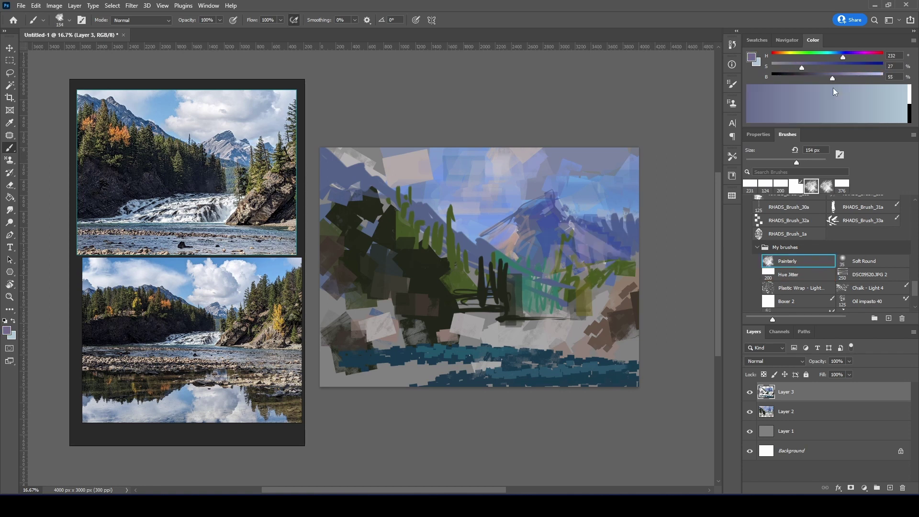
pyautogui.moveTo(794, 65); pyautogui.dragTo(829, 72)
pyautogui.keyDown('alt'); pyautogui.click(599, 234); pyautogui.keyUp('alt')
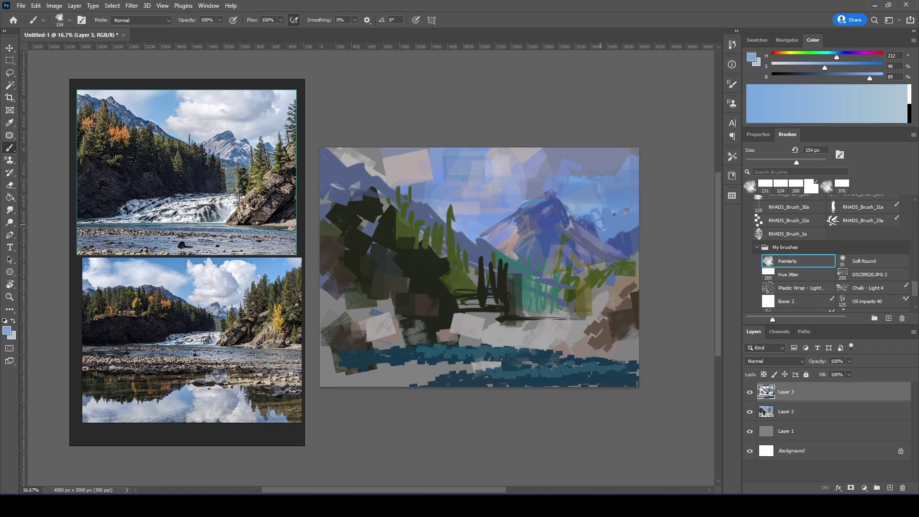
pyautogui.keyDown('alt'); pyautogui.click(615, 230); pyautogui.keyUp('alt')
pyautogui.keyDown('alt'); pyautogui.click(577, 231); pyautogui.keyUp('alt')
pyautogui.moveTo(559, 234); pyautogui.dragTo(590, 246)
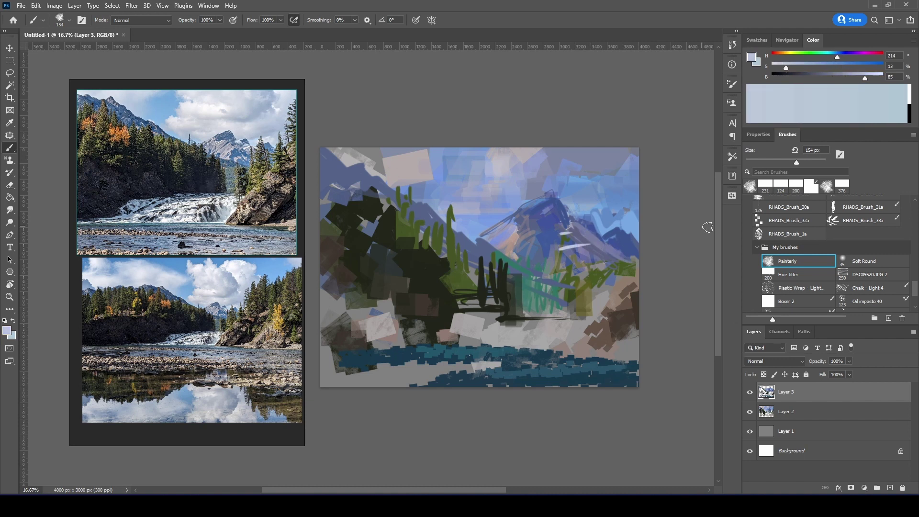
pyautogui.keyDown('alt'); pyautogui.click(559, 220); pyautogui.keyUp('alt')
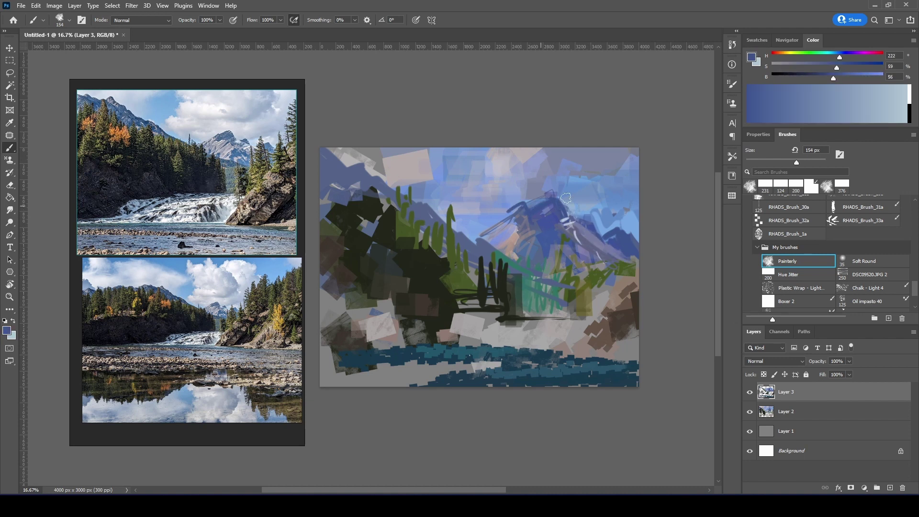
pyautogui.keyDown('alt'); pyautogui.click(477, 225); pyautogui.keyUp('alt')
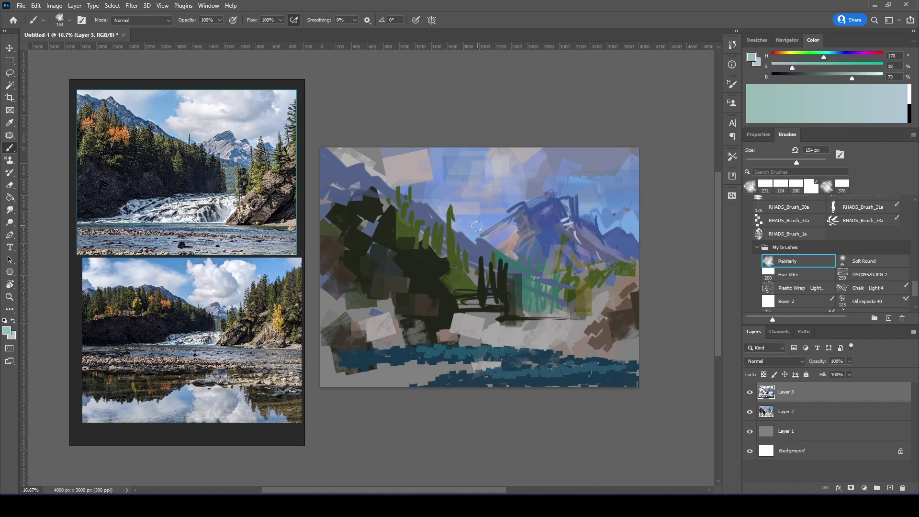
# Add a Curves adjustment layer, merge it with the painted layers, and paint grey over the water band
pyautogui.click(864, 488)
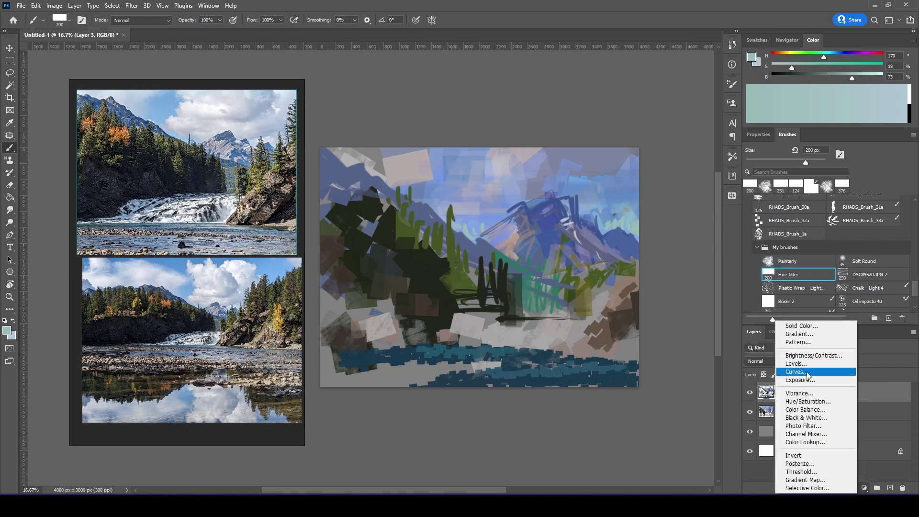
pyautogui.click(803, 372)
pyautogui.click(785, 430)
pyautogui.keyDown('shift'); pyautogui.click(809, 391); pyautogui.keyUp('shift')
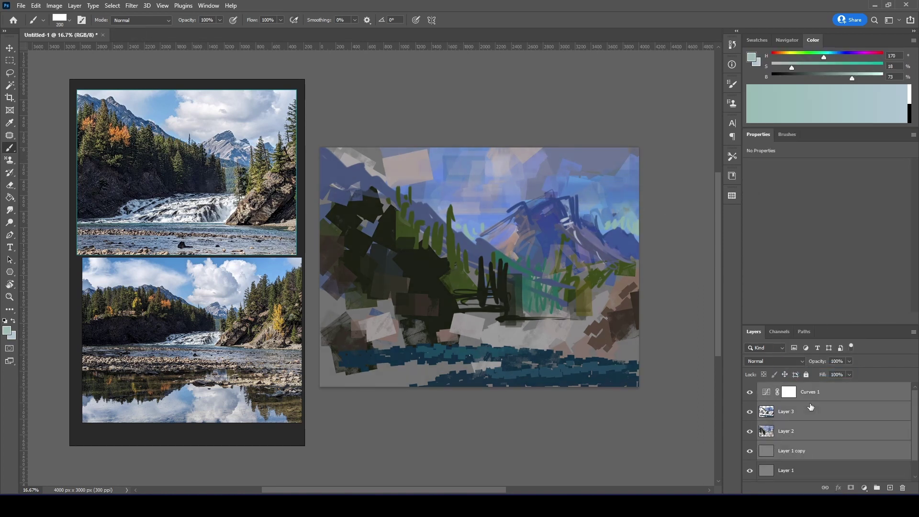
pyautogui.hotkey('ctrl', 'e')
pyautogui.click(890, 488)
pyautogui.moveTo(425, 358); pyautogui.dragTo(516, 351)
pyautogui.moveTo(572, 317); pyautogui.dragTo(492, 311)
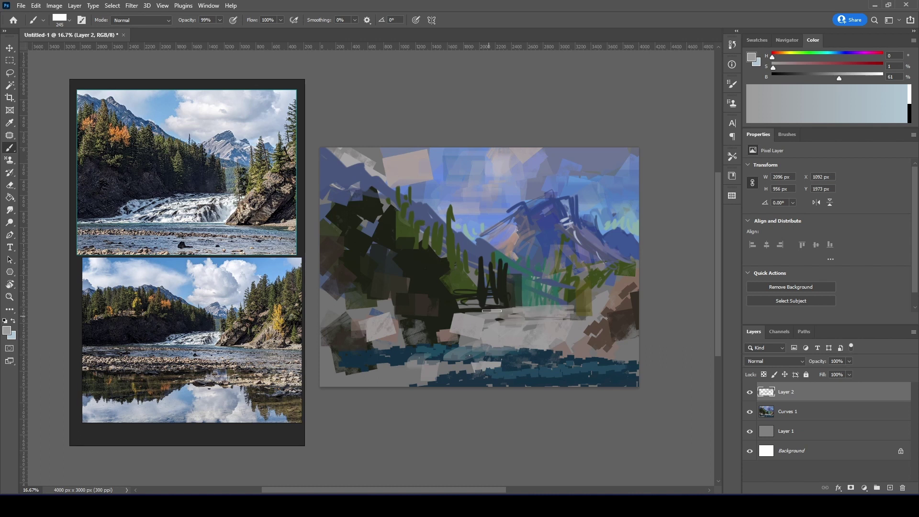
# Lasso the mountain area onto a new layer, then scale, skew and nudge it into place
pyautogui.hotkey('alt', '[')
pyautogui.press('l')
pyautogui.moveTo(545, 153); pyautogui.dragTo(472, 185)
pyautogui.moveTo(463, 313); pyautogui.dragTo(546, 154)
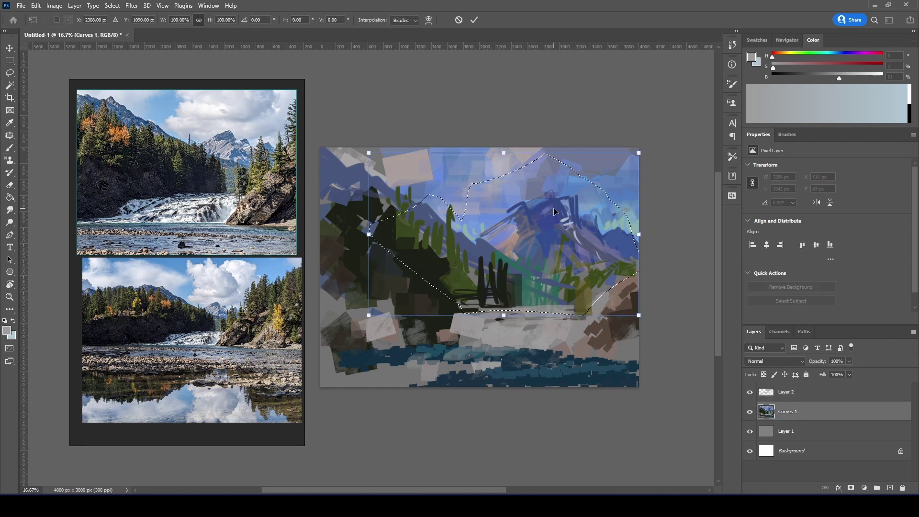
pyautogui.hotkey('ctrl', 'j')
pyautogui.hotkey('ctrl', 't')
pyautogui.moveTo(639, 148); pyautogui.dragTo(637, 162)
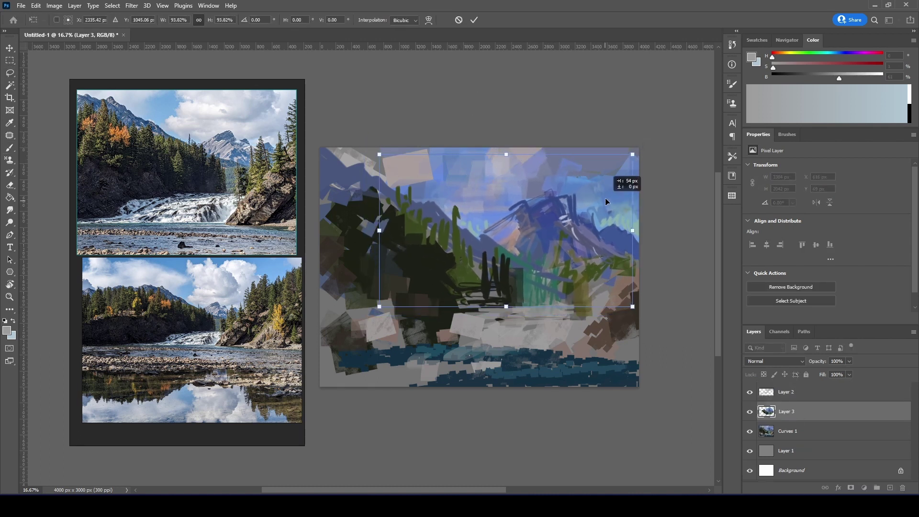
pyautogui.moveTo(374, 153); pyautogui.dragTo(371, 138)
pyautogui.moveTo(481, 195); pyautogui.dragTo(482, 196)
pyautogui.press('Return')
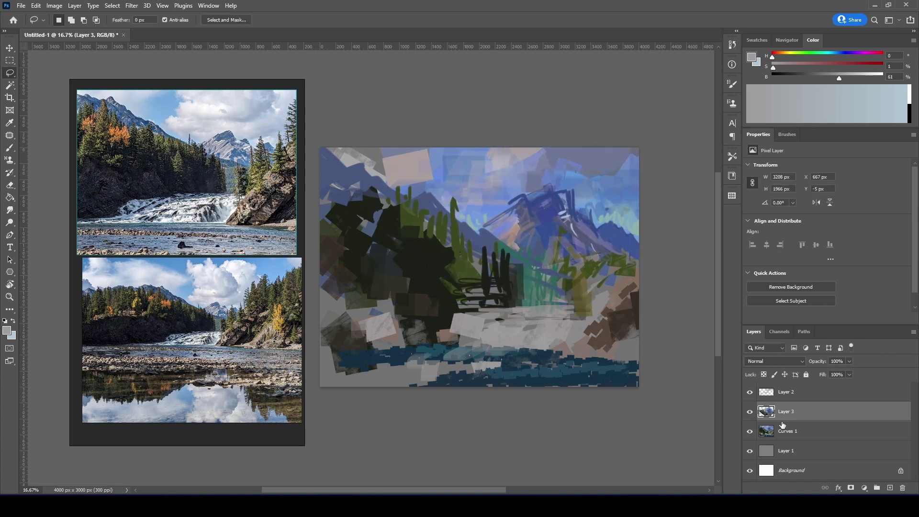
# Copy the bottom river band onto a new layer and move it slightly left
pyautogui.hotkey('alt', '[')
pyautogui.moveTo(321, 341); pyautogui.dragTo(328, 378)
pyautogui.hotkey('ctrl', 't')
pyautogui.press('Return')
pyautogui.hotkey('ctrl', 'j')
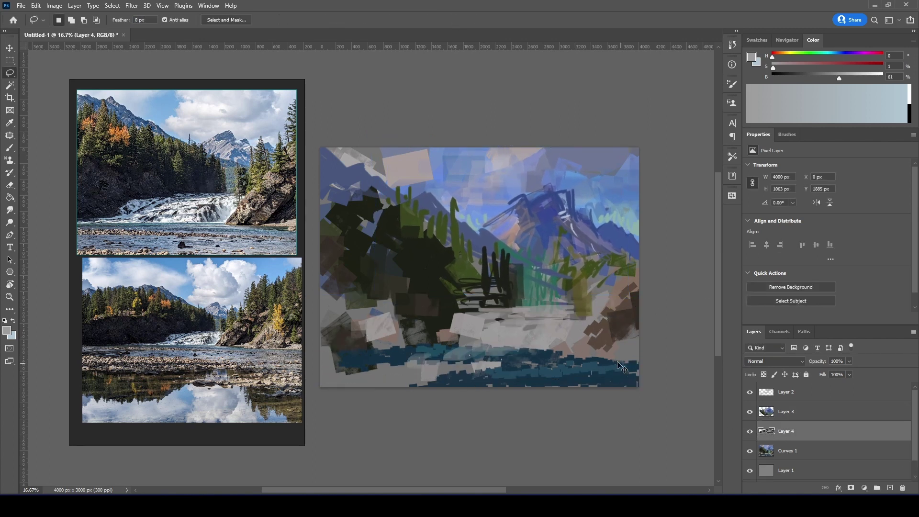
pyautogui.hotkey('ctrl', 't')
pyautogui.moveTo(537, 330)
pyautogui.mouseDown()
pyautogui.moveTo(524, 329)
pyautogui.moveTo(544, 327)
pyautogui.moveTo(524, 323)
pyautogui.mouseUp()
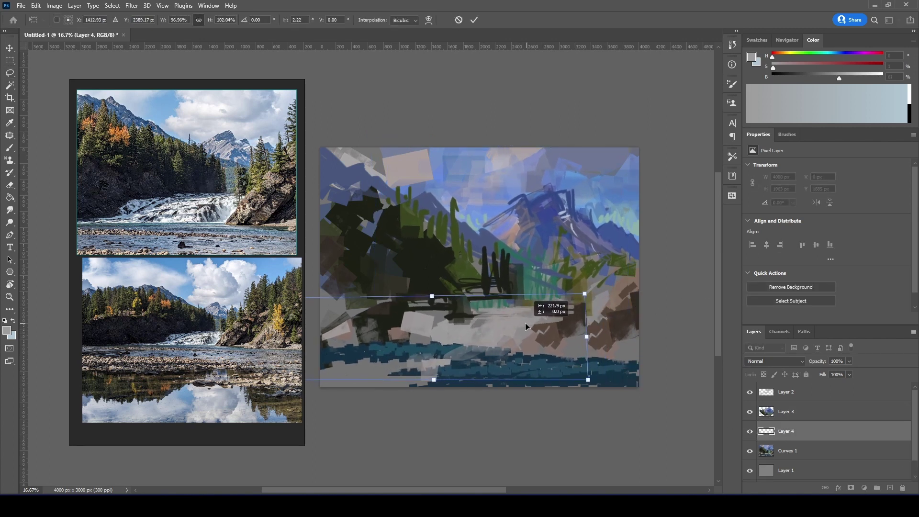
pyautogui.press('Return')
# Paint light grey strokes along the bottom of the painting
pyautogui.press('b')
pyautogui.keyDown('alt'); pyautogui.click(478, 306); pyautogui.keyUp('alt')
pyautogui.keyDown('alt'); pyautogui.click(461, 351); pyautogui.keyUp('alt')
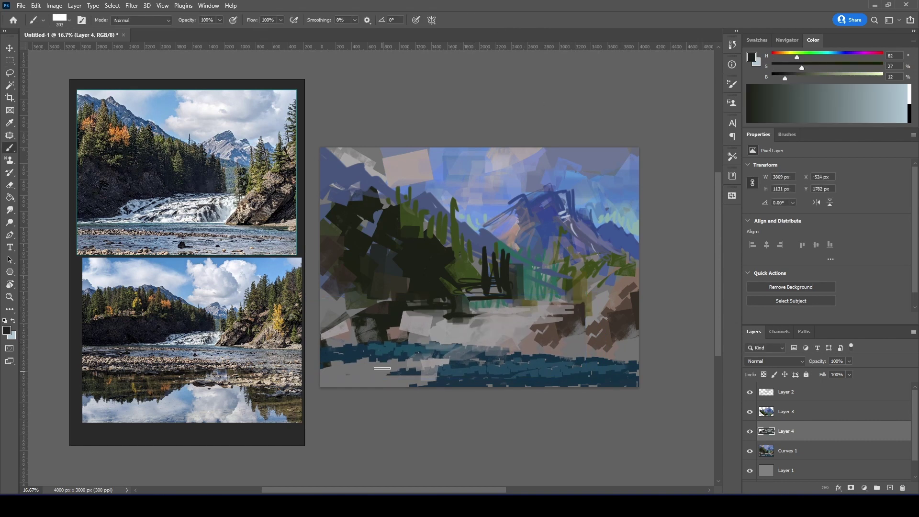
pyautogui.moveTo(325, 378); pyautogui.dragTo(433, 380)
pyautogui.keyDown('alt'); pyautogui.click(478, 344); pyautogui.keyUp('alt')
pyautogui.moveTo(445, 347); pyautogui.dragTo(636, 356)
pyautogui.keyDown('alt'); pyautogui.click(536, 300); pyautogui.keyUp('alt')
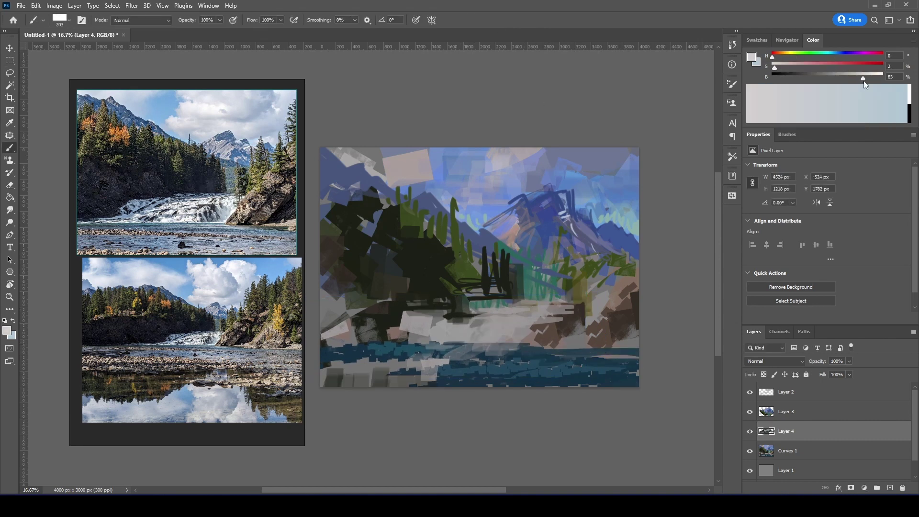
# Add a Color Balance layer with midtone Yellow/Blue -24, merge it into the painting, and add a new layer
pyautogui.click(785, 411)
pyautogui.click(864, 488)
pyautogui.click(806, 421)
pyautogui.moveTo(814, 219); pyautogui.dragTo(806, 219)
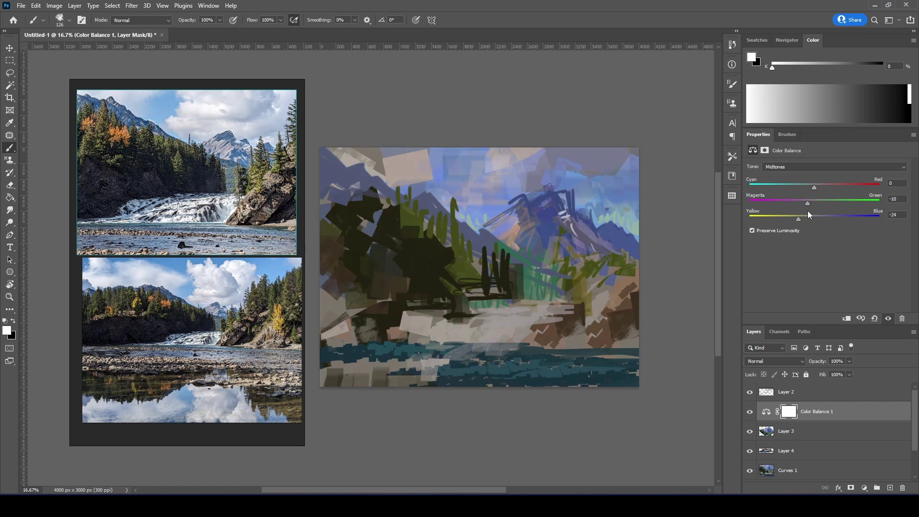
pyautogui.keyDown('shift'); pyautogui.click(787, 469); pyautogui.keyUp('shift')
pyautogui.hotkey('ctrl', 'e')
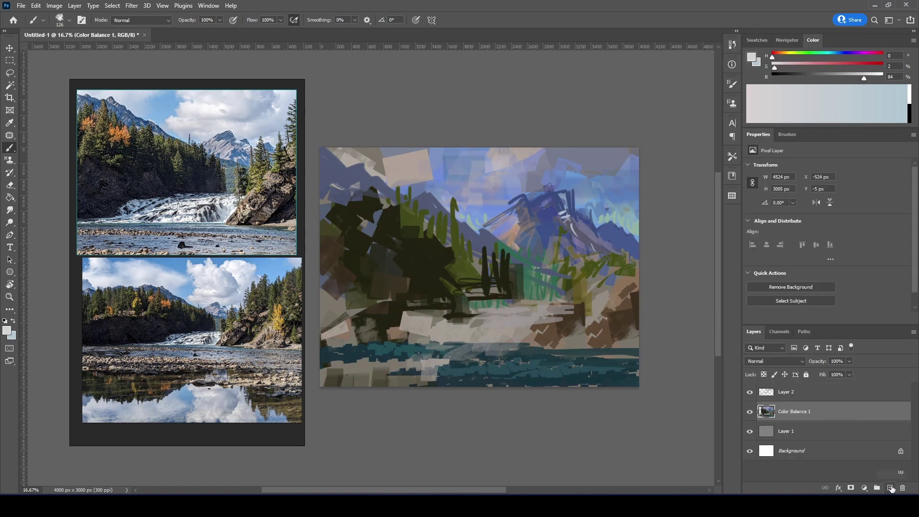
pyautogui.click(890, 488)
# Paint tan strokes on the right side of the new layer
pyautogui.moveTo(802, 86); pyautogui.dragTo(835, 69)
pyautogui.moveTo(632, 268); pyautogui.dragTo(594, 285)
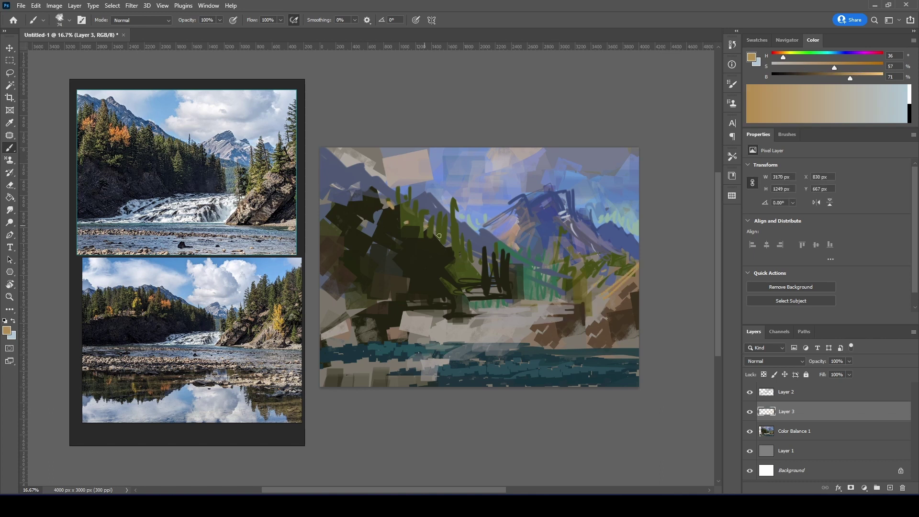
pyautogui.click(794, 63)
# Paint olive tree strokes and dark strokes along the left edge with the 163 px Hue Jitter brush
pyautogui.moveTo(382, 223); pyautogui.dragTo(397, 235)
pyautogui.click(787, 134)
pyautogui.click(788, 274)
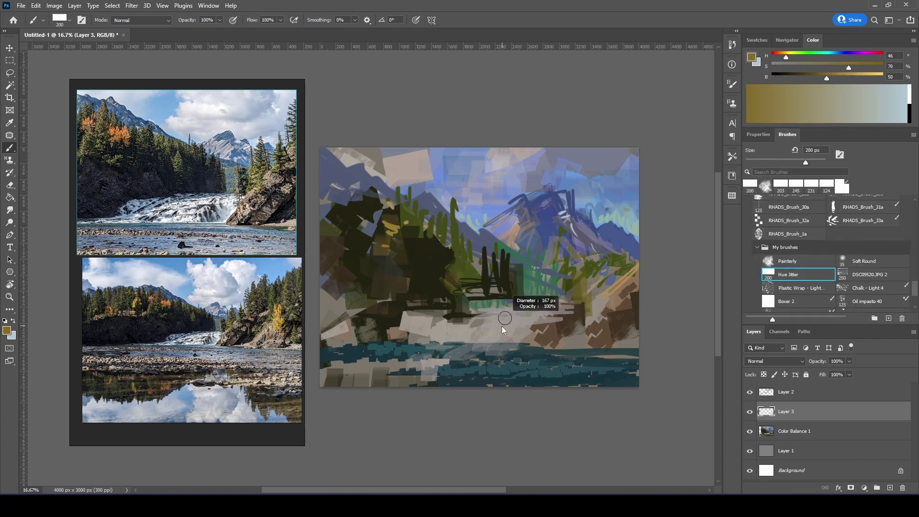
pyautogui.moveTo(503, 330); pyautogui.dragTo(500, 330)
pyautogui.keyDown('alt'); pyautogui.click(335, 261); pyautogui.keyUp('alt')
pyautogui.moveTo(330, 273); pyautogui.dragTo(330, 321)
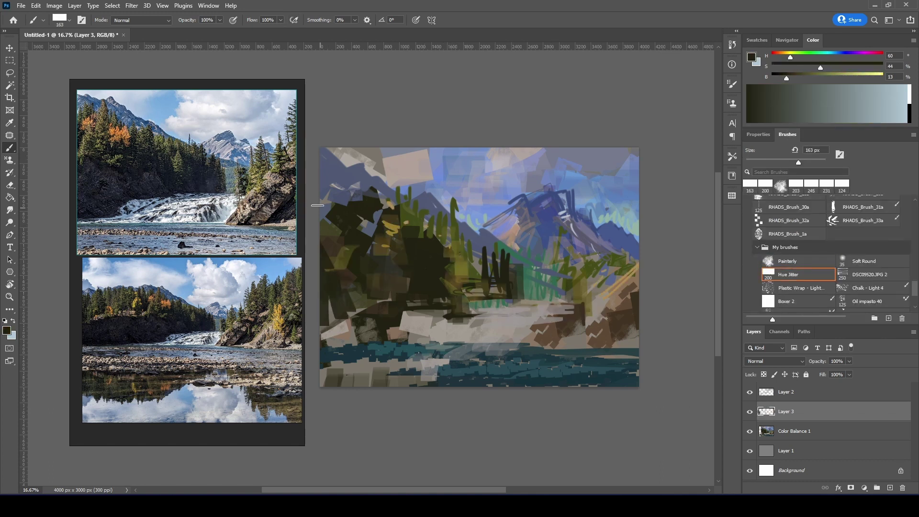
pyautogui.moveTo(330, 230)
pyautogui.mouseDown()
pyautogui.moveTo(342, 177)
pyautogui.moveTo(481, 146)
pyautogui.mouseUp()
# Paint lavender and light blue-grey strokes across the top of the sky at 282 px
pyautogui.keyDown('alt'); pyautogui.click(346, 189); pyautogui.keyUp('alt')
pyautogui.keyDown('alt'); pyautogui.click(383, 175); pyautogui.keyUp('alt')
pyautogui.keyDown('alt'); pyautogui.click(479, 163); pyautogui.keyUp('alt')
pyautogui.keyDown('alt'); pyautogui.click(526, 158); pyautogui.keyUp('alt')
pyautogui.moveTo(383, 174)
pyautogui.mouseDown()
pyautogui.moveTo(447, 150)
pyautogui.moveTo(425, 151)
pyautogui.mouseUp()
pyautogui.keyDown('alt'); pyautogui.click(436, 158); pyautogui.keyUp('alt')
pyautogui.keyDown('alt'); pyautogui.click(479, 163); pyautogui.keyUp('alt')
pyautogui.moveTo(476, 170); pyautogui.dragTo(538, 151)
pyautogui.moveTo(591, 225); pyautogui.dragTo(636, 196)
pyautogui.keyDown('alt'); pyautogui.click(578, 181); pyautogui.keyUp('alt')
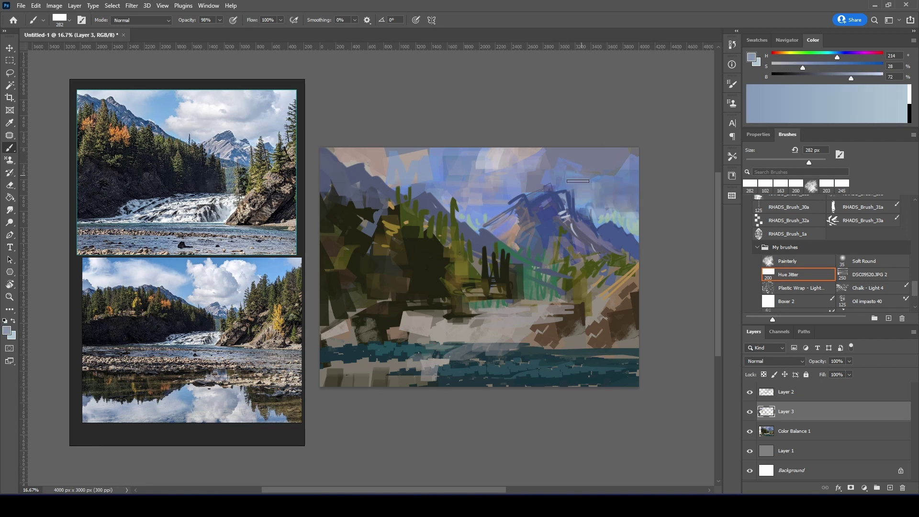
# Sample pale pinkish-grey, blue-grey, lavender and dark blue tones from the sky and mountain
pyautogui.keyDown('alt'); pyautogui.click(546, 163); pyautogui.keyUp('alt')
pyautogui.keyDown('alt'); pyautogui.click(605, 181); pyautogui.keyUp('alt')
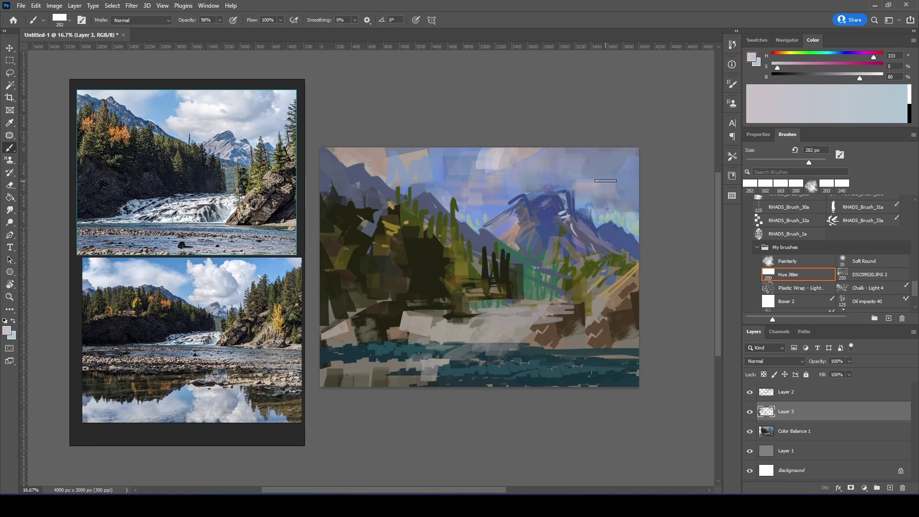
pyautogui.keyDown('alt'); pyautogui.click(547, 143); pyautogui.keyUp('alt')
pyautogui.keyDown('alt'); pyautogui.click(454, 153); pyautogui.keyUp('alt')
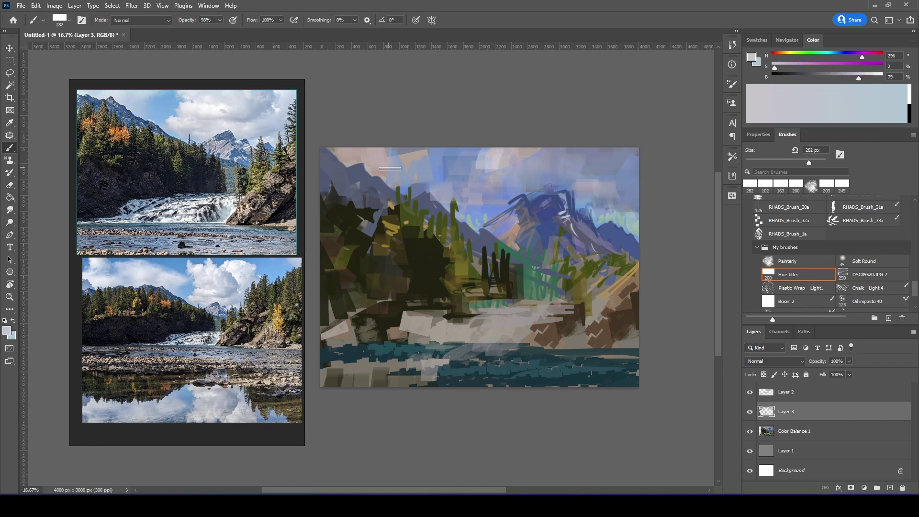
pyautogui.keyDown('alt'); pyautogui.click(364, 158); pyautogui.keyUp('alt')
pyautogui.keyDown('alt'); pyautogui.click(495, 146); pyautogui.keyUp('alt')
pyautogui.keyDown('alt'); pyautogui.click(608, 215); pyautogui.keyUp('alt')
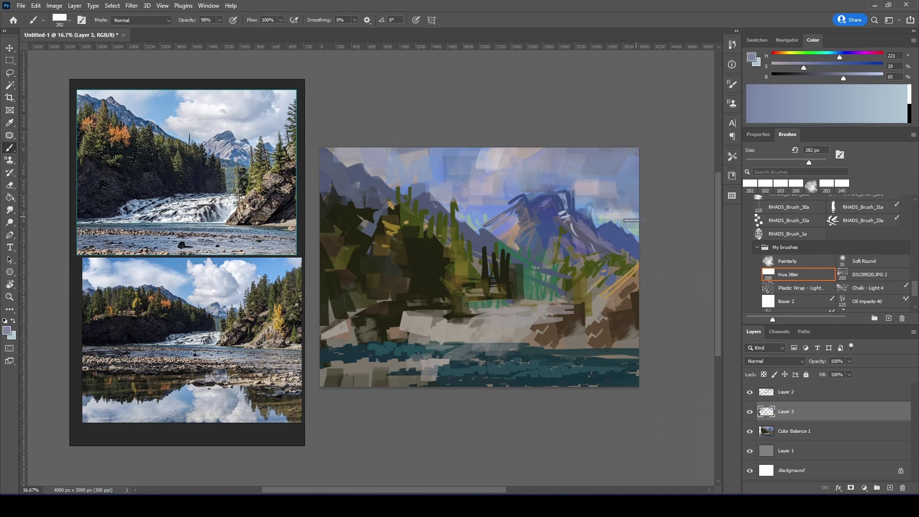
pyautogui.keyDown('alt'); pyautogui.click(544, 187); pyautogui.keyUp('alt')
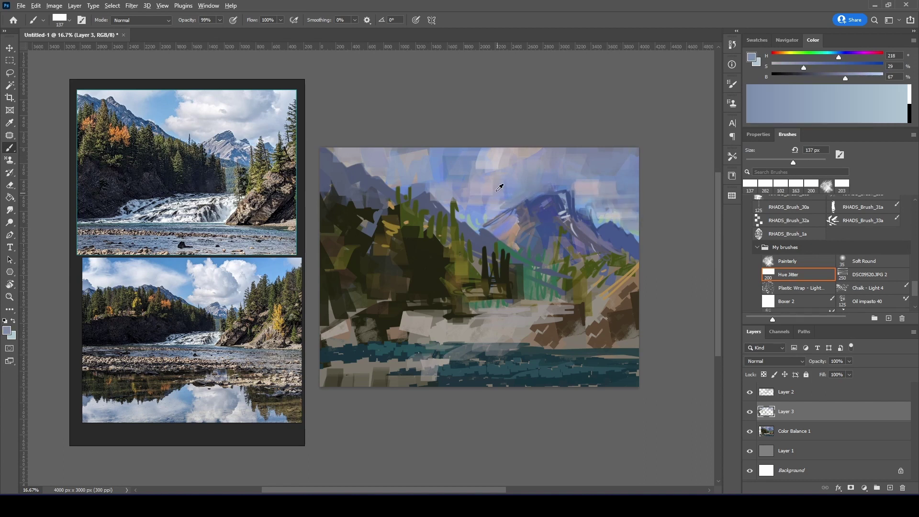
pyautogui.keyDown('alt'); pyautogui.click(527, 191); pyautogui.keyUp('alt')
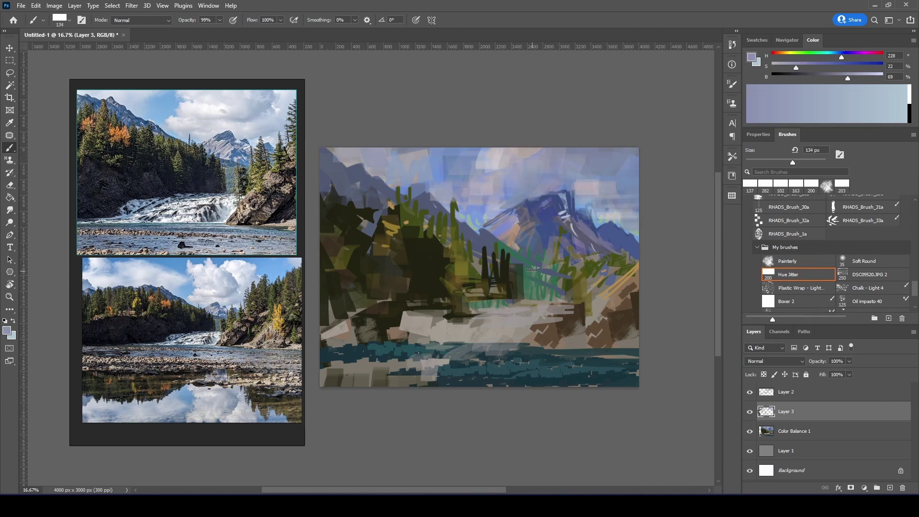
# Paint a dark stroke on the mountain side with the 97 px Painterly brush, then shift toward purple
pyautogui.keyDown('alt'); pyautogui.click(502, 206); pyautogui.keyUp('alt')
pyautogui.keyDown('alt'); pyautogui.click(465, 221); pyautogui.keyUp('alt')
pyautogui.moveTo(465, 220); pyautogui.dragTo(517, 253)
pyautogui.keyDown('alt'); pyautogui.click(542, 225); pyautogui.keyUp('alt')
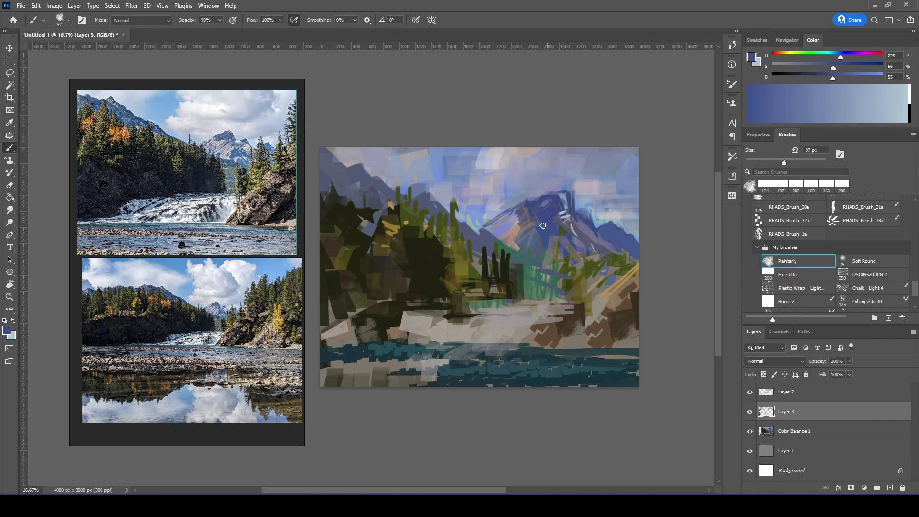
pyautogui.keyDown('alt'); pyautogui.click(511, 224); pyautogui.keyUp('alt')
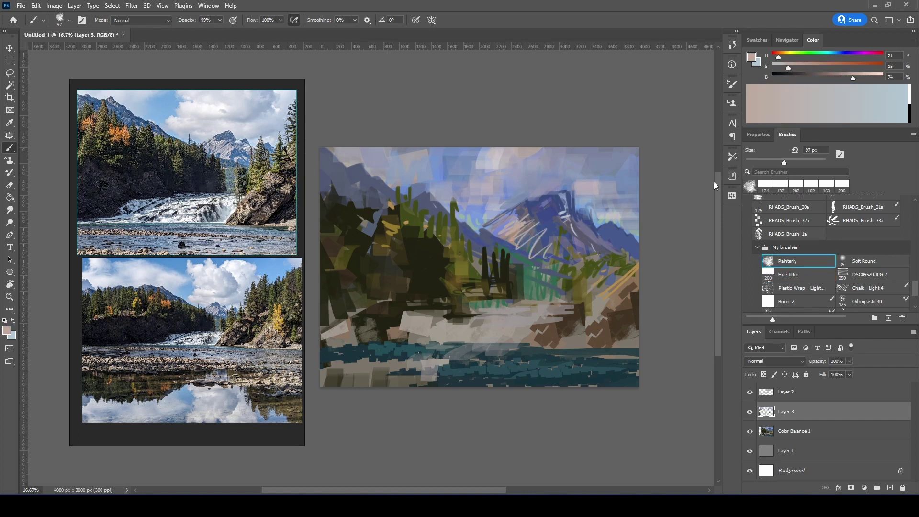
pyautogui.keyDown('alt'); pyautogui.click(546, 248); pyautogui.keyUp('alt')
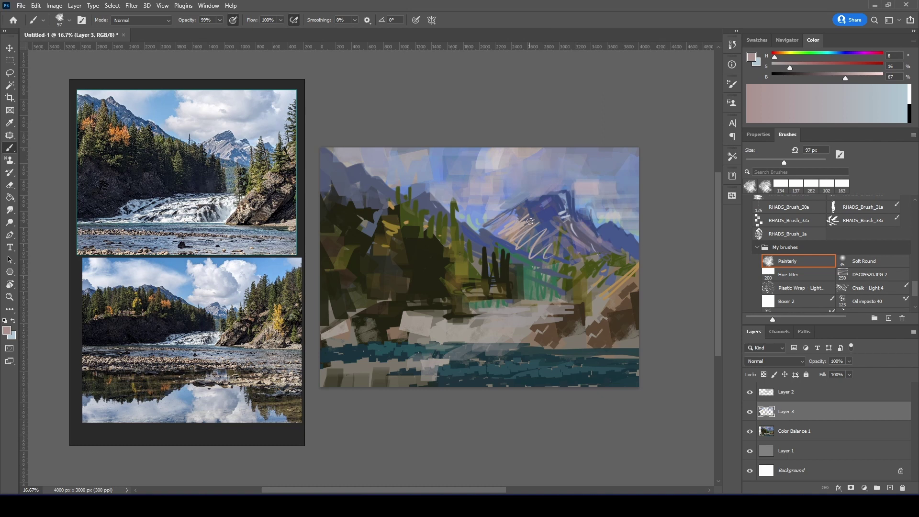
pyautogui.click(762, 86)
# Sample blue-greys and cloud pink, and dab a pale highlight near the mountain top
pyautogui.keyDown('alt'); pyautogui.click(603, 221); pyautogui.keyUp('alt')
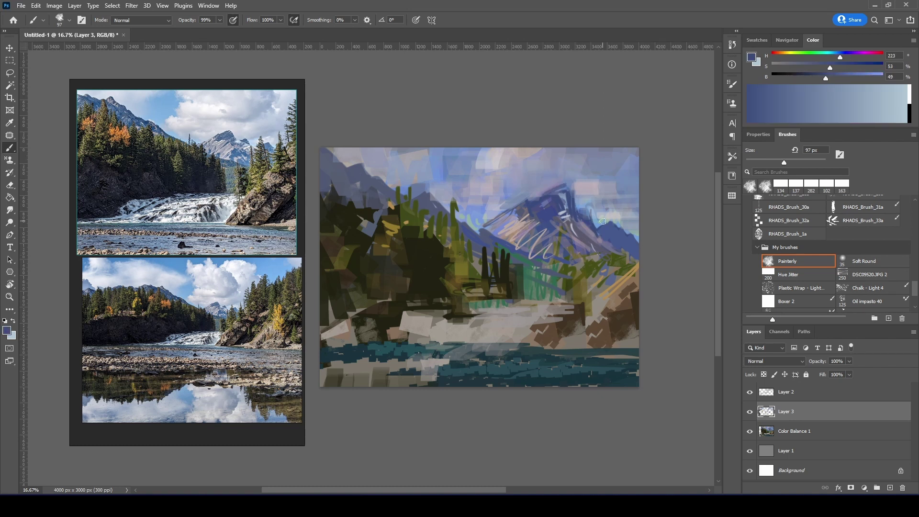
pyautogui.keyDown('alt'); pyautogui.click(567, 195); pyautogui.keyUp('alt')
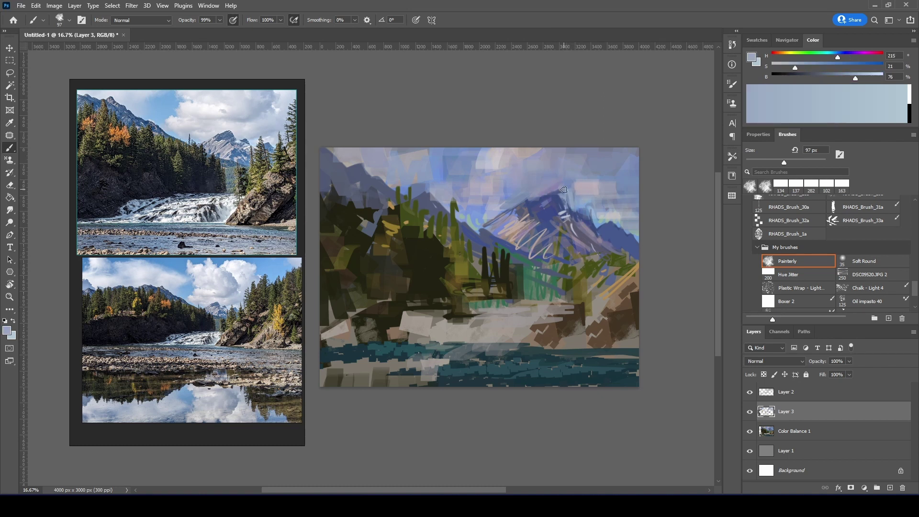
pyautogui.keyDown('alt'); pyautogui.click(550, 189); pyautogui.keyUp('alt')
pyautogui.keyDown('alt'); pyautogui.click(522, 186); pyautogui.keyUp('alt')
pyautogui.keyDown('alt'); pyautogui.click(550, 191); pyautogui.keyUp('alt')
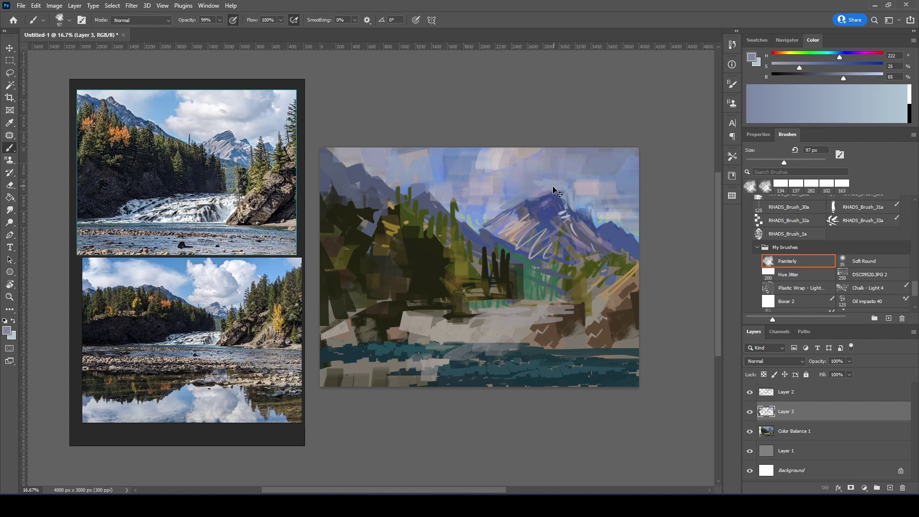
pyautogui.keyDown('alt'); pyautogui.click(601, 186); pyautogui.keyUp('alt')
pyautogui.click(494, 154)
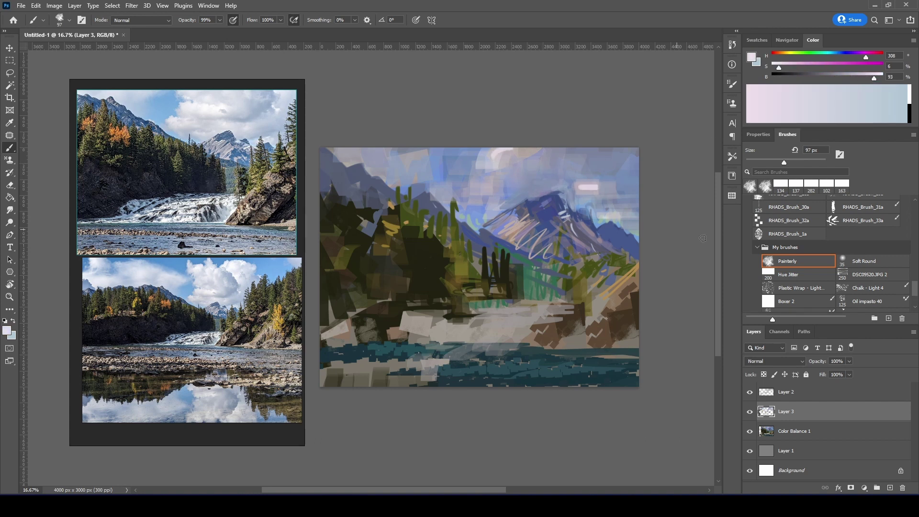
# Set a 94 px Painterly brush and sample mountain blues and light cream for the water
pyautogui.click(788, 274)
pyautogui.keyDown('alt'); pyautogui.click(501, 221); pyautogui.keyUp('alt')
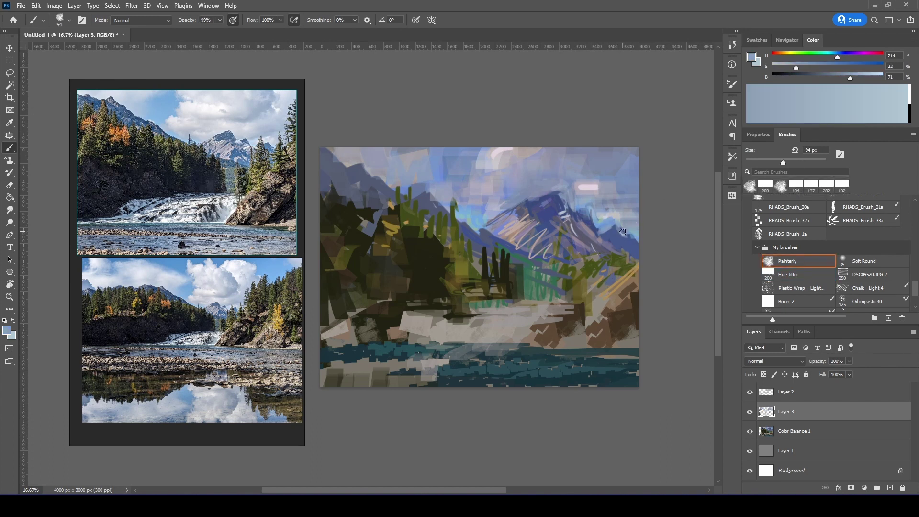
pyautogui.click(836, 73)
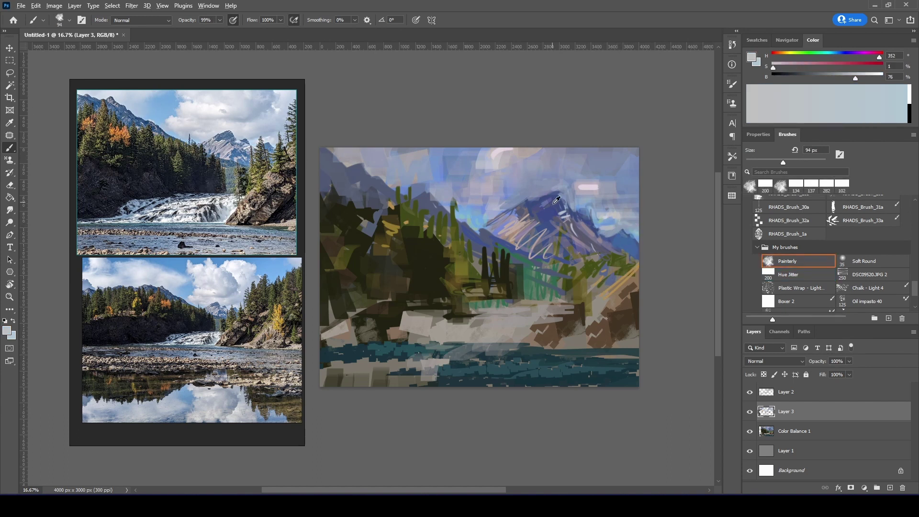
pyautogui.keyDown('alt'); pyautogui.click(633, 188); pyautogui.keyUp('alt')
pyautogui.keyDown('alt'); pyautogui.click(594, 228); pyautogui.keyUp('alt')
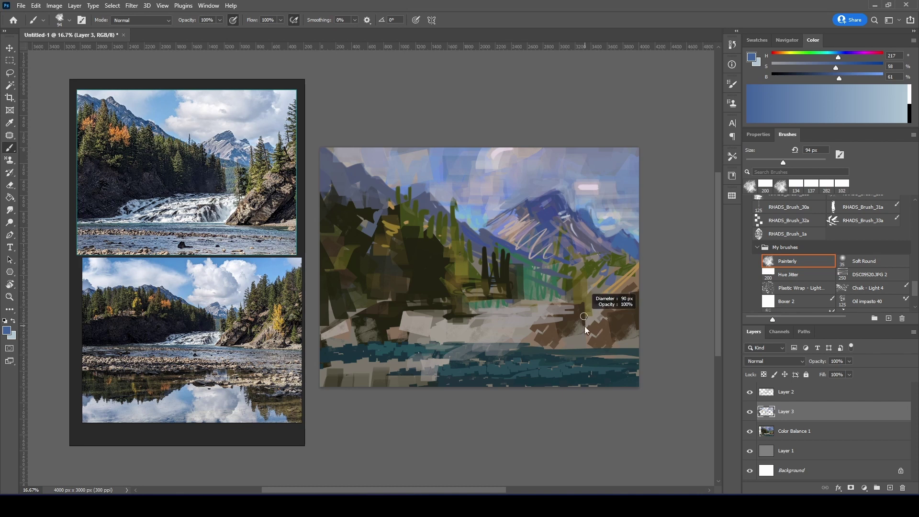
pyautogui.keyDown('alt'); pyautogui.click(594, 301); pyautogui.keyUp('alt')
# Paint a light blue stroke along the water edge with a 61 px brush
pyautogui.hotkey('ctrl', 'shift', 'alt', 'n')
pyautogui.click(789, 73)
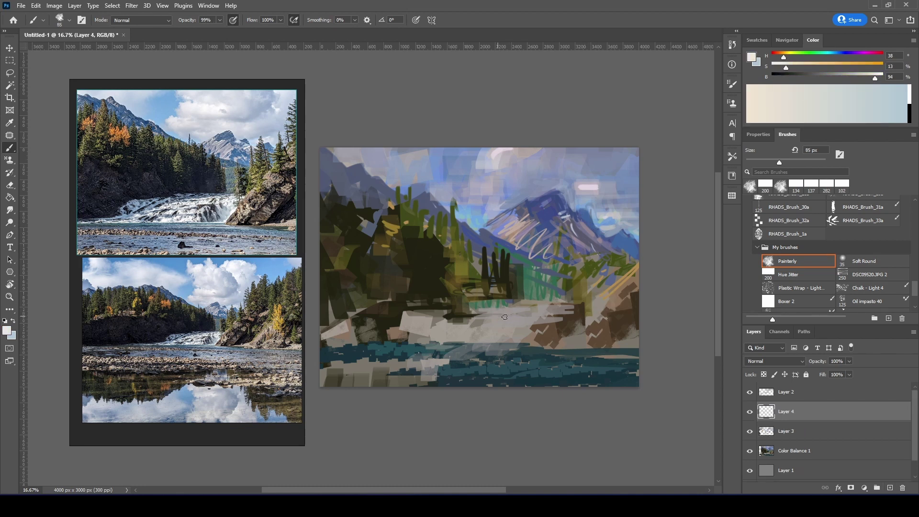
pyautogui.hotkey('ctrl', 'z')
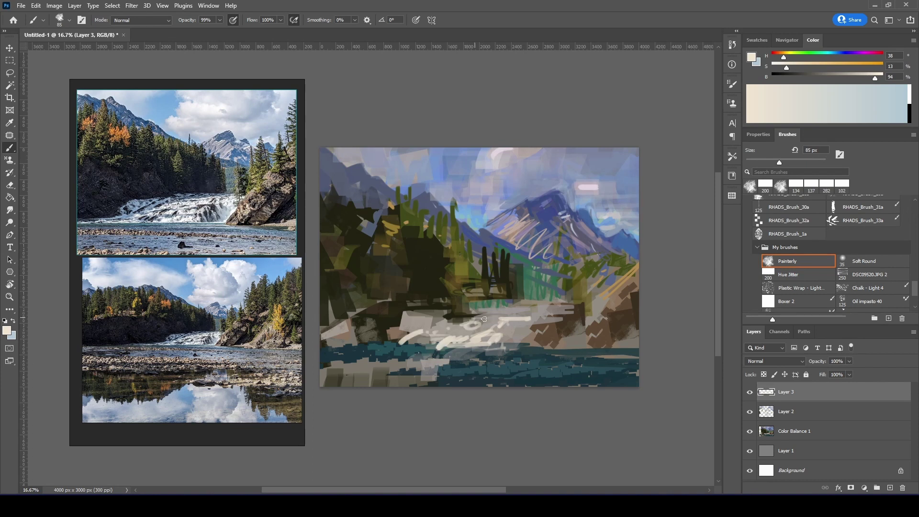
pyautogui.keyDown('alt'); pyautogui.click(497, 306); pyautogui.keyUp('alt')
pyautogui.keyDown('alt'); pyautogui.click(549, 217); pyautogui.keyUp('alt')
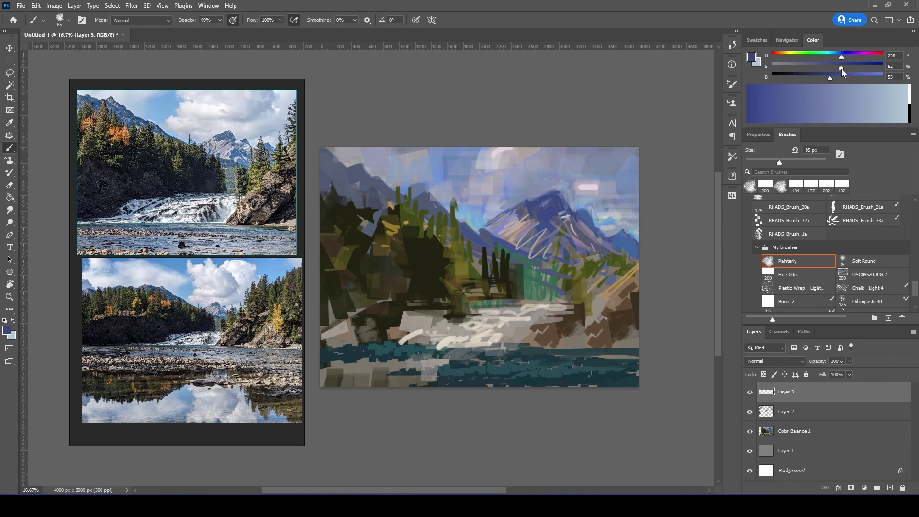
pyautogui.keyDown('alt'); pyautogui.click(406, 335); pyautogui.keyUp('alt')
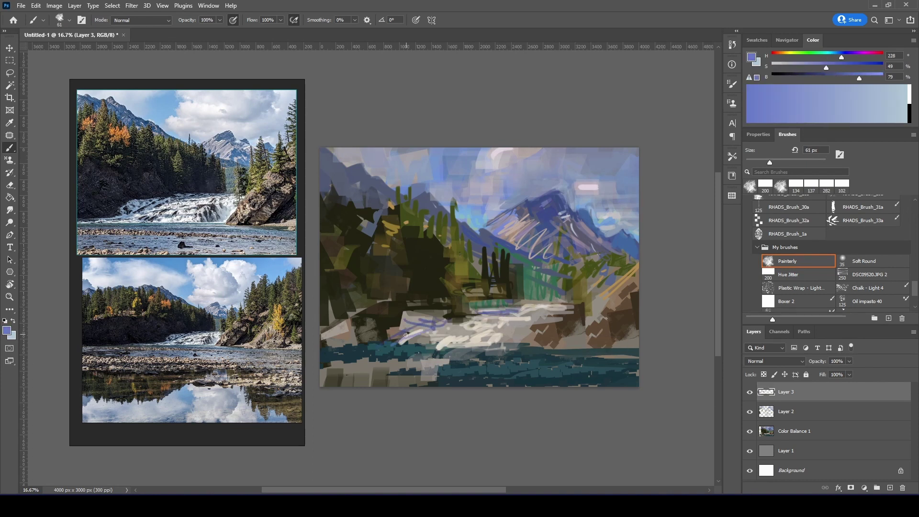
pyautogui.moveTo(354, 355); pyautogui.dragTo(428, 350)
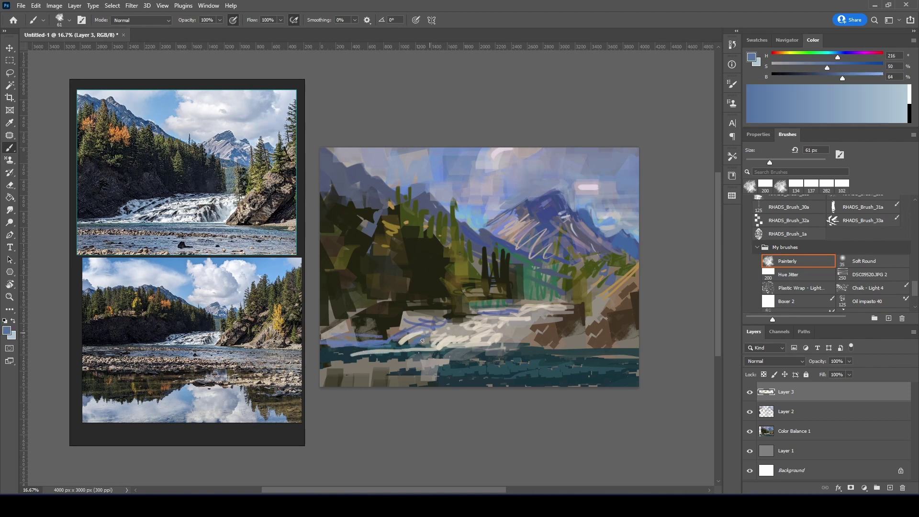
# Pick dark olive and darkened greyish-brown colours for the rocks
pyautogui.keyDown('alt'); pyautogui.click(403, 340); pyautogui.keyUp('alt')
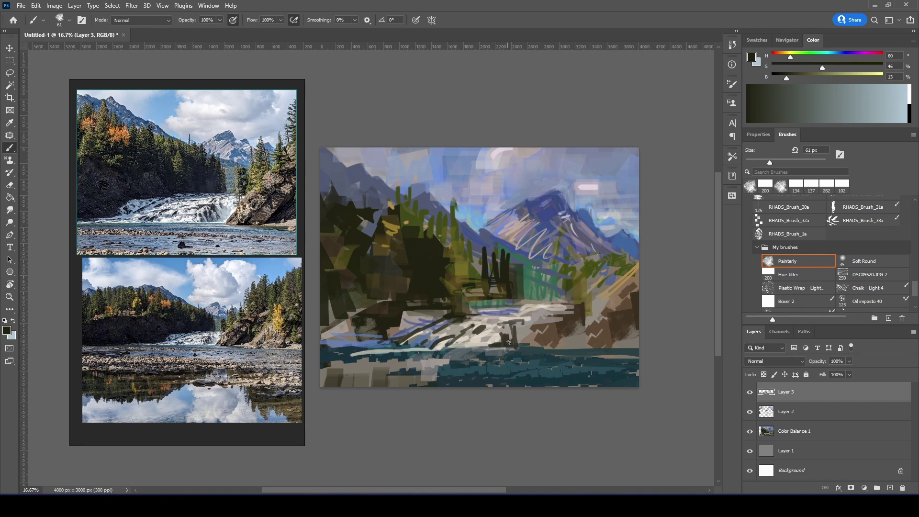
pyautogui.keyDown('alt'); pyautogui.click(530, 344); pyautogui.keyUp('alt')
pyautogui.keyDown('alt'); pyautogui.click(587, 339); pyautogui.keyUp('alt')
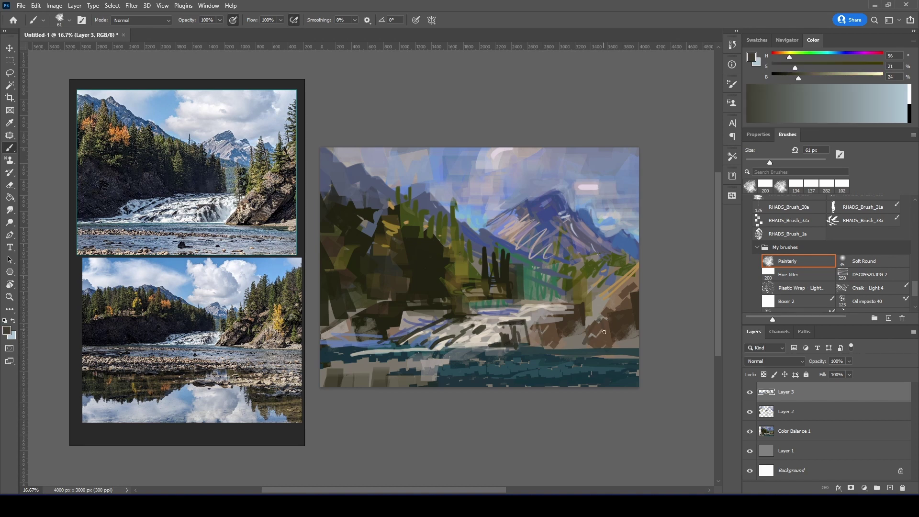
pyautogui.keyDown('alt'); pyautogui.click(615, 351); pyautogui.keyUp('alt')
# Paint light pinkish strokes across the river water with a 93 px Hue Jitter brush
pyautogui.scroll(1, 575, 339)
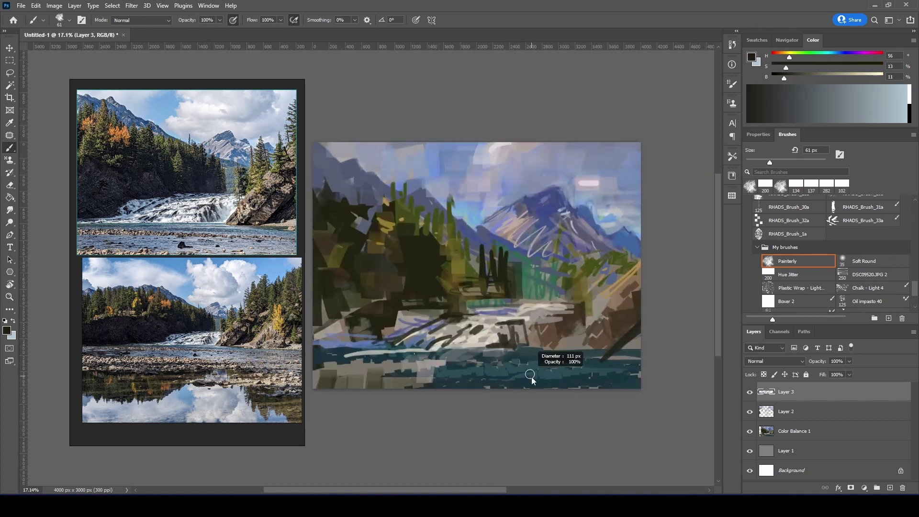
pyautogui.keyDown('alt'); pyautogui.click(476, 336); pyautogui.keyUp('alt')
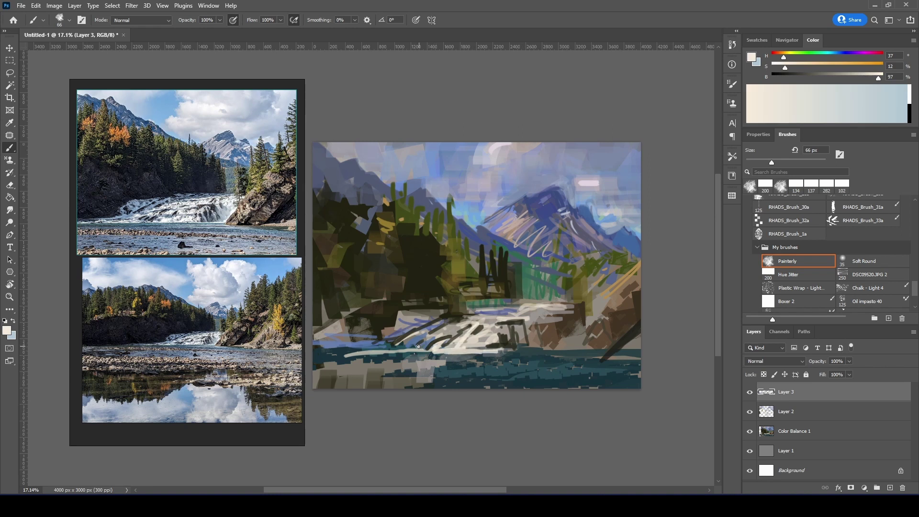
pyautogui.press('.')
pyautogui.keyDown('alt'); pyautogui.click(443, 304); pyautogui.keyUp('alt')
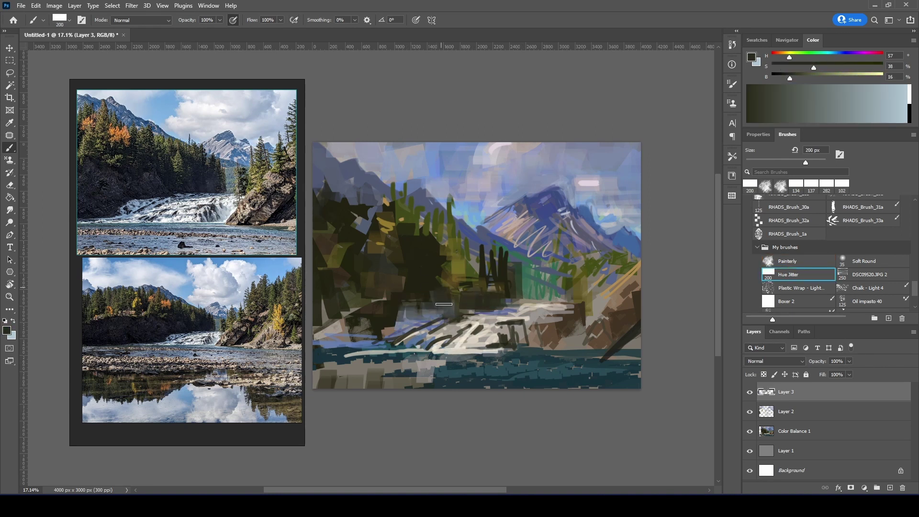
pyautogui.keyDown('alt'); pyautogui.click(382, 368); pyautogui.keyUp('alt')
pyautogui.keyDown('alt'); pyautogui.click(569, 359); pyautogui.keyUp('alt')
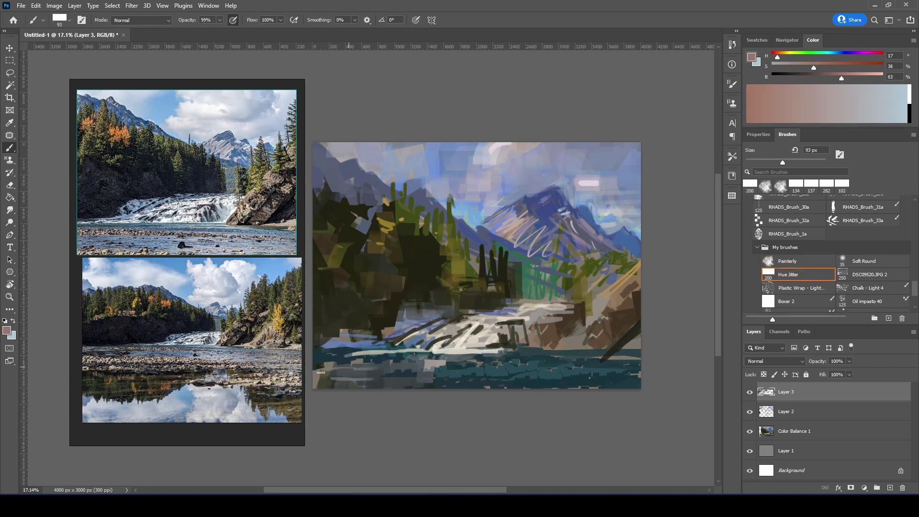
pyautogui.moveTo(549, 375); pyautogui.dragTo(636, 369)
pyautogui.keyDown('alt'); pyautogui.click(478, 369); pyautogui.keyUp('alt')
pyautogui.moveTo(431, 364); pyautogui.dragTo(507, 361)
pyautogui.moveTo(449, 376); pyautogui.dragTo(622, 382)
# Dab ochre and orange-yellow autumn strokes among the trees with the Painterly brush
pyautogui.keyDown('alt'); pyautogui.click(606, 337); pyautogui.keyUp('alt')
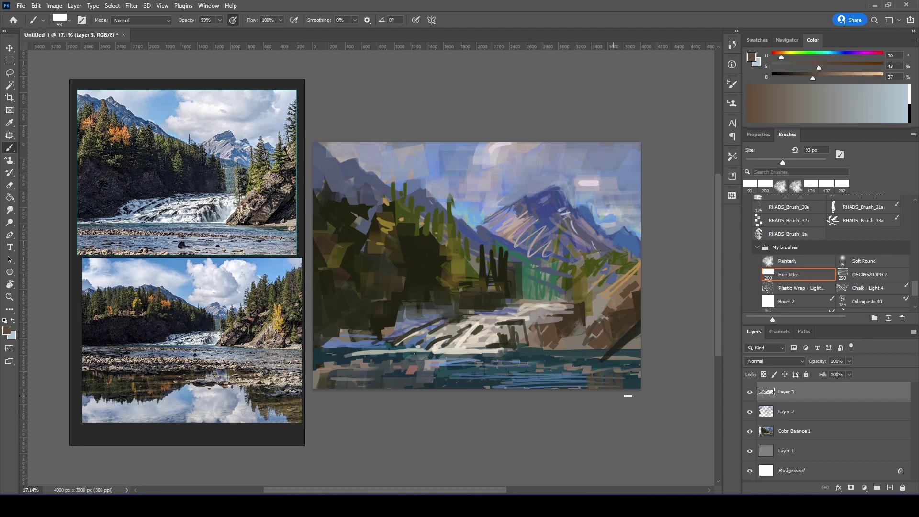
pyautogui.keyDown('alt'); pyautogui.click(629, 270); pyautogui.keyUp('alt')
pyautogui.press(',')
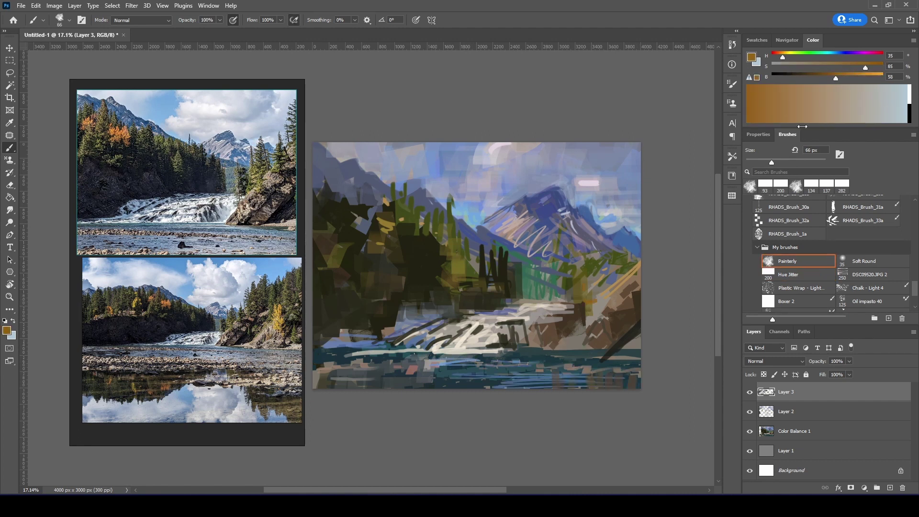
pyautogui.keyDown('alt'); pyautogui.click(601, 313); pyautogui.keyUp('alt')
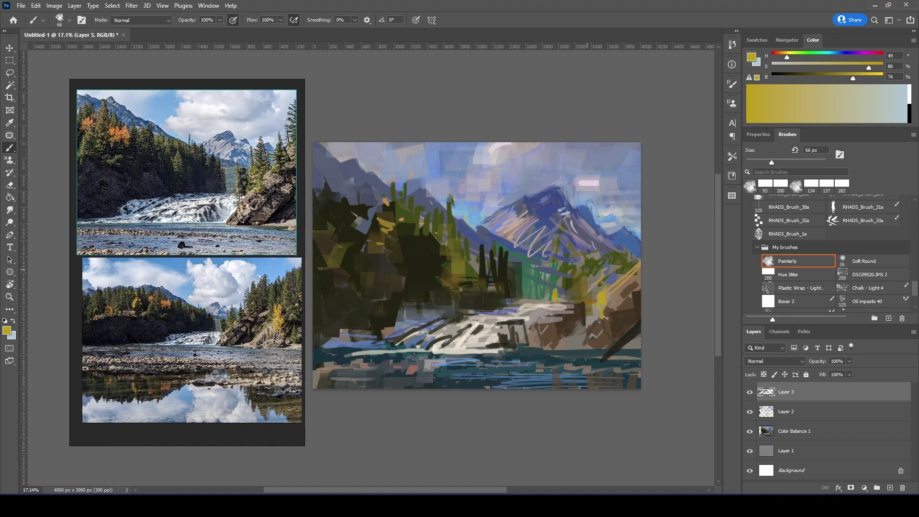
pyautogui.keyDown('alt'); pyautogui.click(460, 266); pyautogui.keyUp('alt')
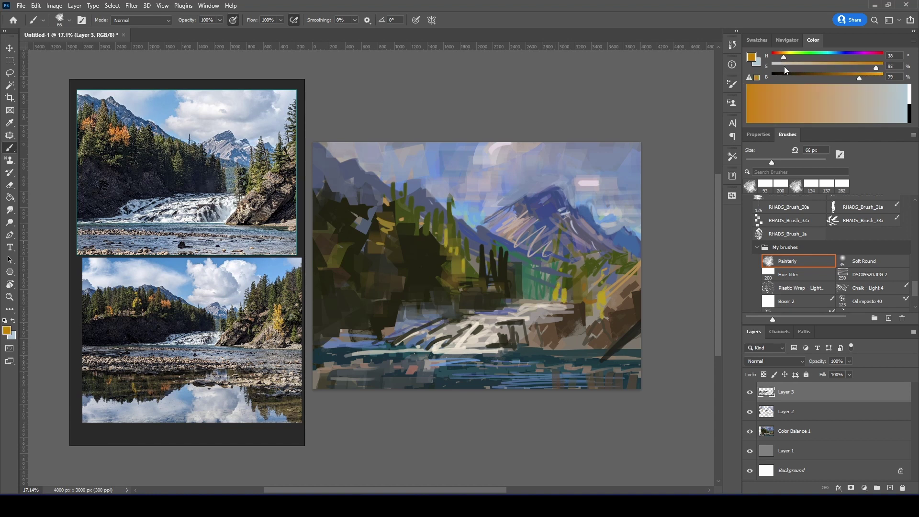
pyautogui.keyDown('alt'); pyautogui.click(454, 258); pyautogui.keyUp('alt')
pyautogui.moveTo(439, 246); pyautogui.dragTo(442, 226)
pyautogui.keyDown('alt'); pyautogui.click(453, 256); pyautogui.keyUp('alt')
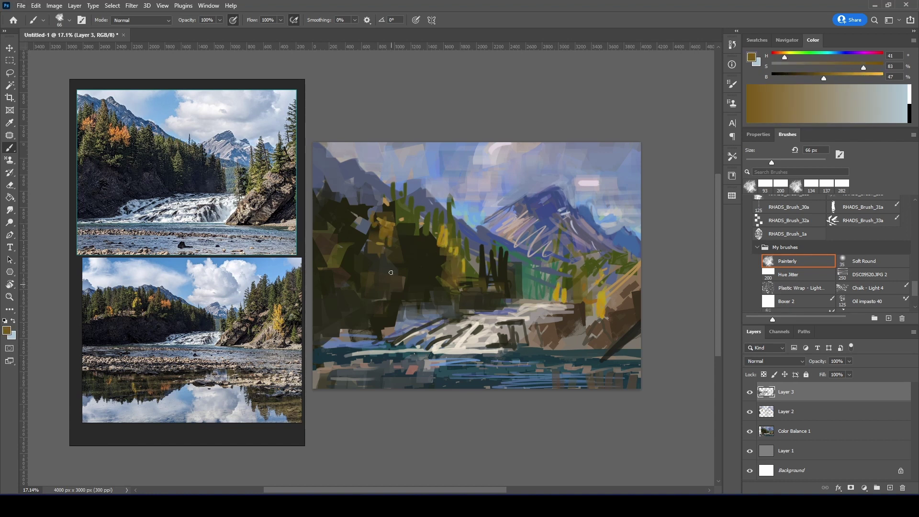
# Paint more strokes with the Hue Jitter brush and pick a dark blue
pyautogui.click(798, 274)
pyautogui.moveTo(412, 309); pyautogui.dragTo(414, 258)
pyautogui.keyDown('alt'); pyautogui.click(373, 277); pyautogui.keyUp('alt')
# Paint deep dark-blue strokes in the lower left of the painting
pyautogui.moveTo(785, 57); pyautogui.dragTo(838, 57)
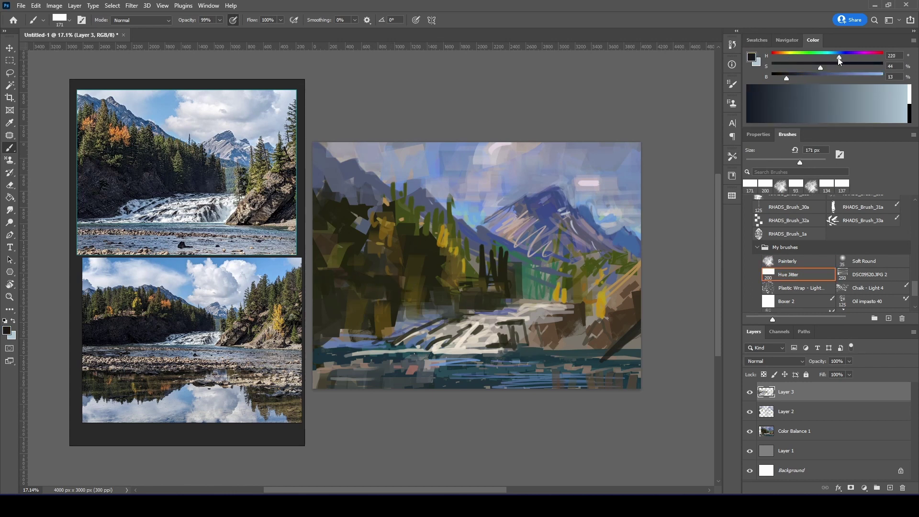
pyautogui.click(842, 68)
pyautogui.moveTo(378, 268); pyautogui.dragTo(402, 326)
pyautogui.moveTo(786, 78); pyautogui.dragTo(823, 78)
# Sweep blue and teal strokes across the river with a 429 px brush
pyautogui.keyDown('alt'); pyautogui.click(569, 317); pyautogui.keyUp('alt')
pyautogui.moveTo(549, 355); pyautogui.dragTo(640, 355)
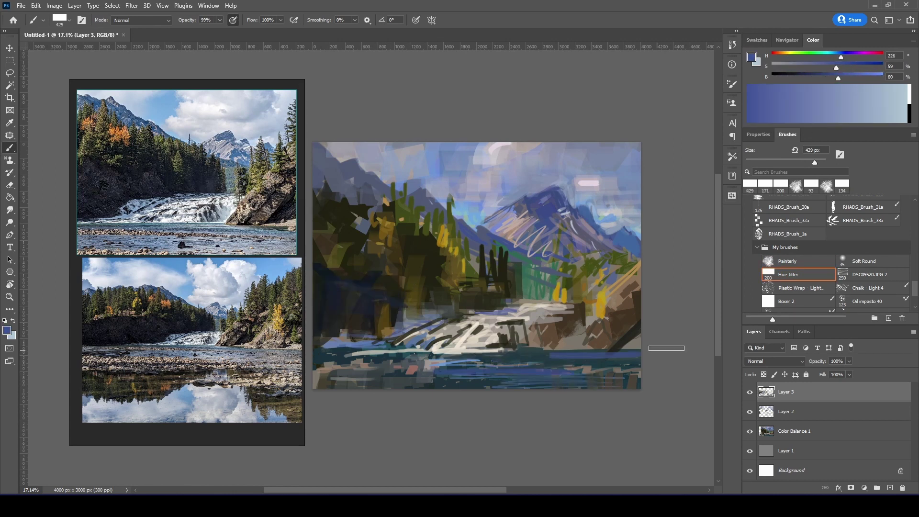
pyautogui.keyDown('alt'); pyautogui.click(583, 359); pyautogui.keyUp('alt')
pyautogui.moveTo(407, 357); pyautogui.dragTo(583, 360)
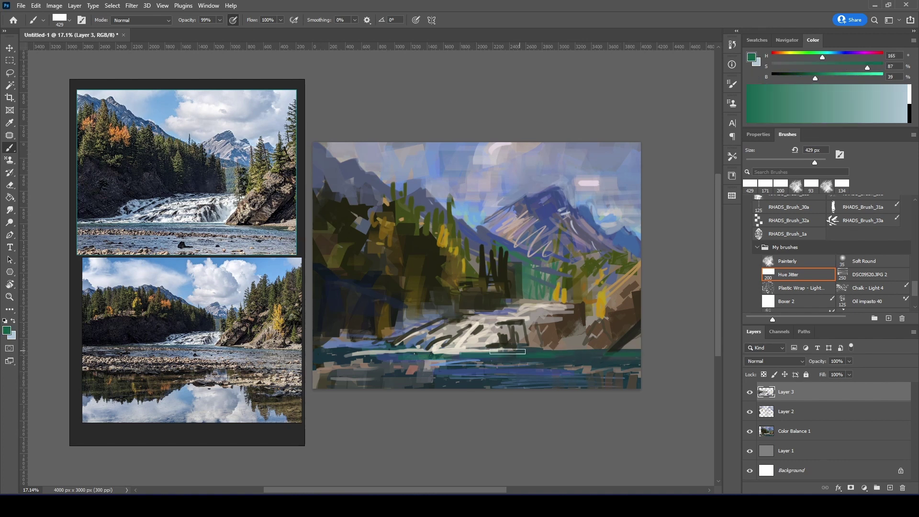
# Brighten the waterfall with lavender-grey and warm grey strokes at 86 px
pyautogui.keyDown('alt'); pyautogui.click(470, 325); pyautogui.keyUp('alt')
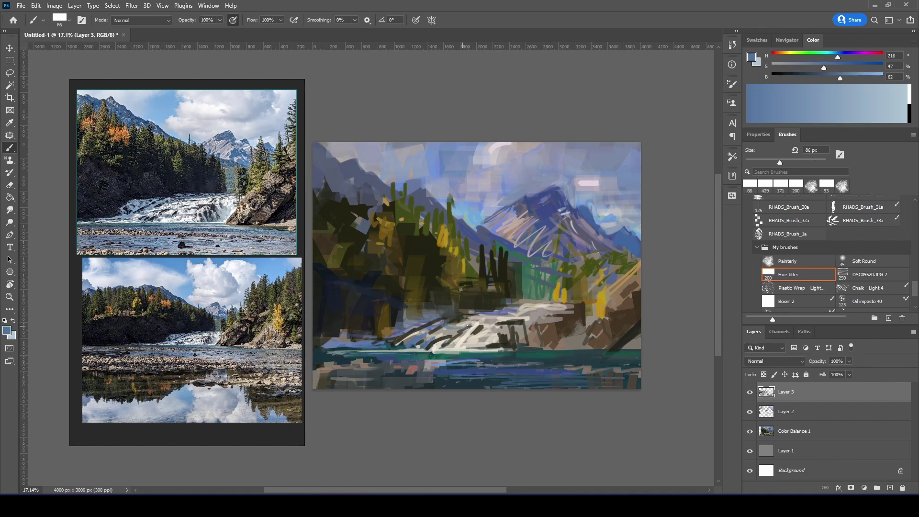
pyautogui.keyDown('alt'); pyautogui.click(431, 342); pyautogui.keyUp('alt')
pyautogui.moveTo(446, 355); pyautogui.dragTo(523, 328)
pyautogui.keyDown('alt'); pyautogui.click(488, 330); pyautogui.keyUp('alt')
pyautogui.keyDown('alt'); pyautogui.click(499, 350); pyautogui.keyUp('alt')
pyautogui.keyDown('alt'); pyautogui.click(526, 322); pyautogui.keyUp('alt')
pyautogui.moveTo(493, 354)
pyautogui.mouseDown()
pyautogui.moveTo(526, 323)
pyautogui.moveTo(564, 313)
pyautogui.mouseUp()
pyautogui.keyDown('alt'); pyautogui.click(533, 345); pyautogui.keyUp('alt')
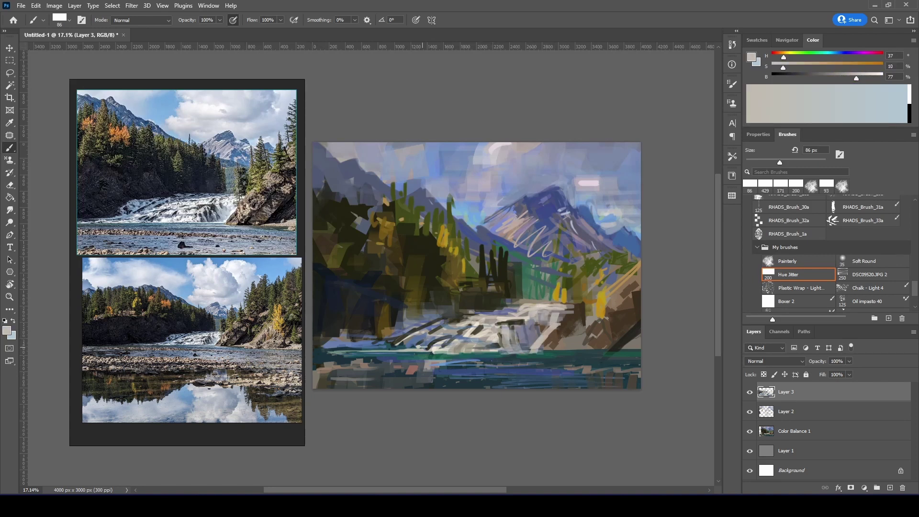
# Sample olive, blue-grey, teal, yellow and pink tones, resizing the brush to about 100 px
pyautogui.keyDown('alt'); pyautogui.click(523, 295); pyautogui.keyUp('alt')
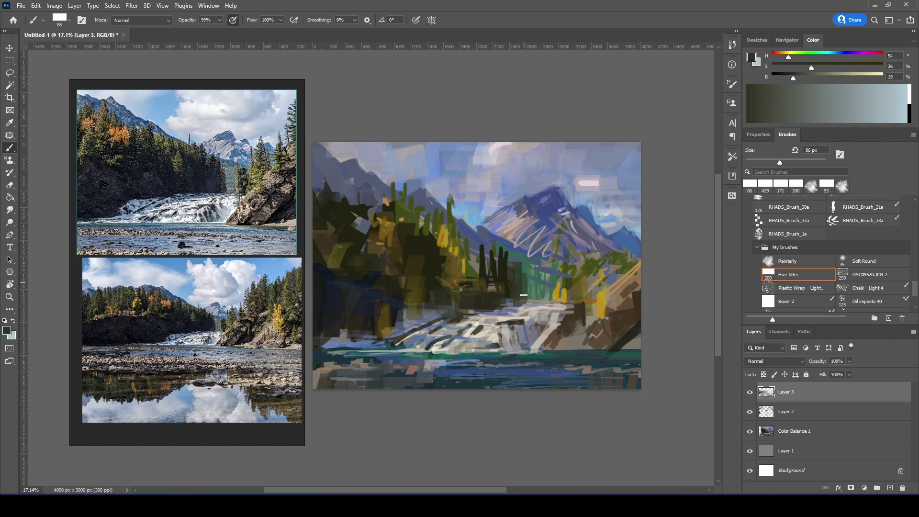
pyautogui.keyDown('alt'); pyautogui.click(372, 175); pyautogui.keyUp('alt')
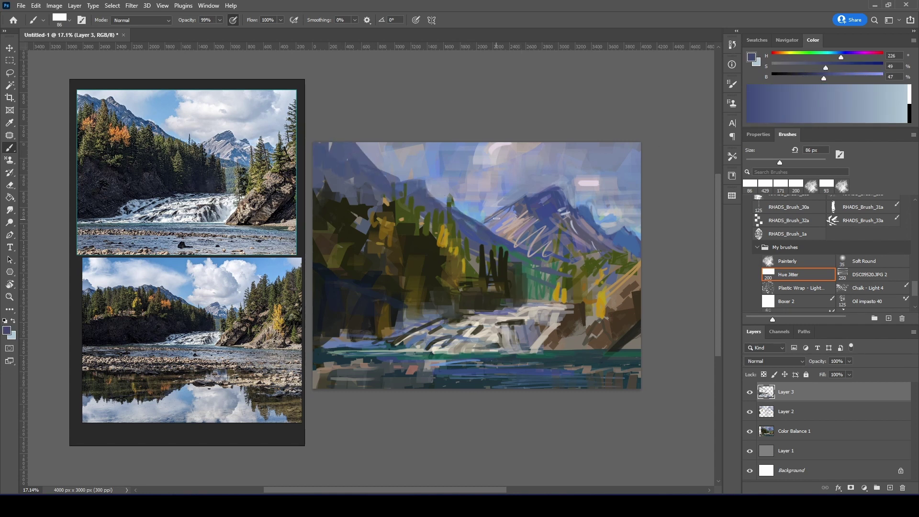
pyautogui.keyDown('alt'); pyautogui.click(455, 174); pyautogui.keyUp('alt')
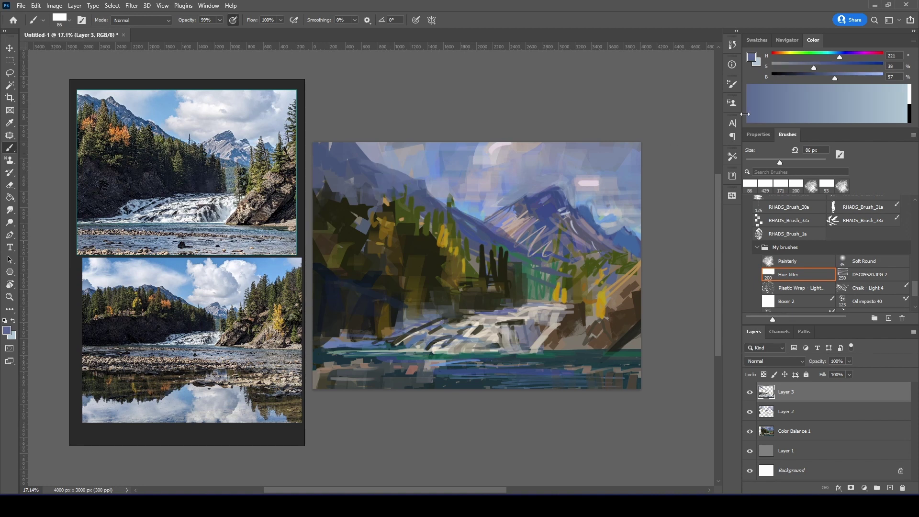
pyautogui.click(775, 103)
pyautogui.press(']')
pyautogui.press(']')
pyautogui.press(']')
pyautogui.keyDown('alt'); pyautogui.click(472, 248); pyautogui.keyUp('alt')
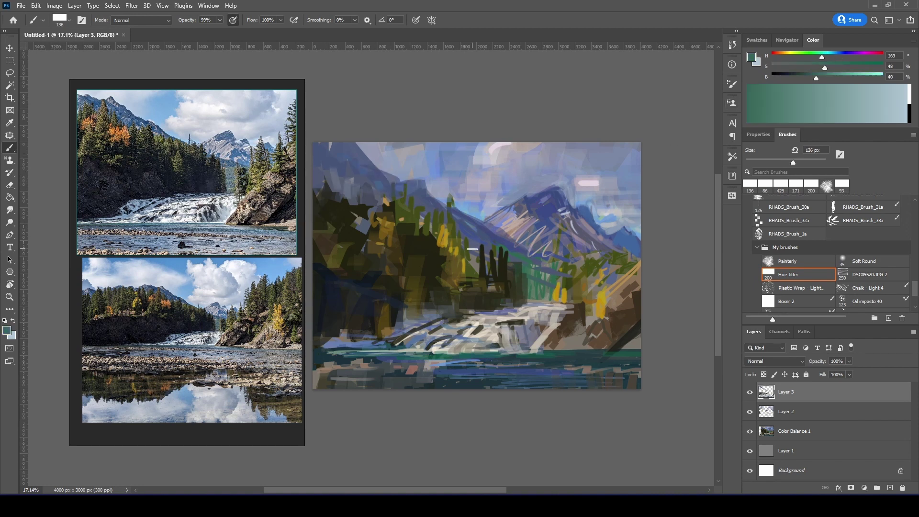
pyautogui.keyDown('alt'); pyautogui.click(525, 267); pyautogui.keyUp('alt')
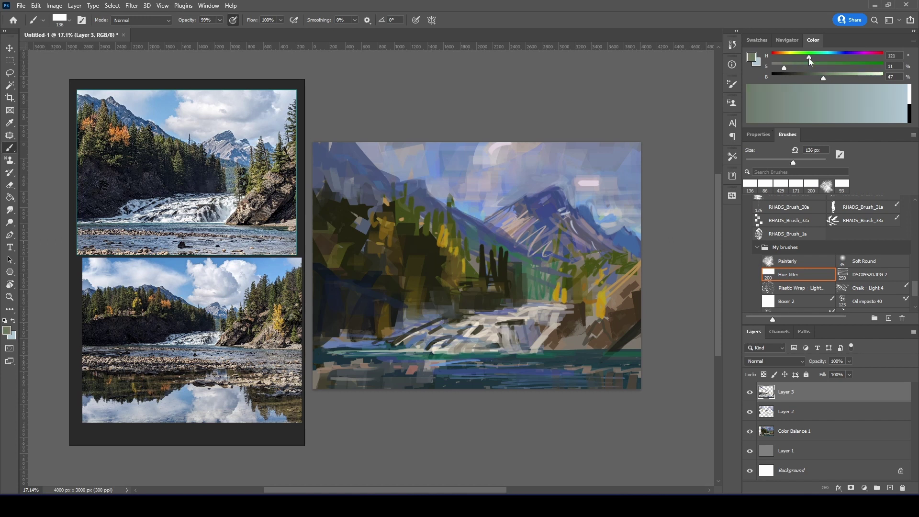
pyautogui.moveTo(588, 268); pyautogui.dragTo(577, 239)
pyautogui.keyDown('alt'); pyautogui.click(577, 292); pyautogui.keyUp('alt')
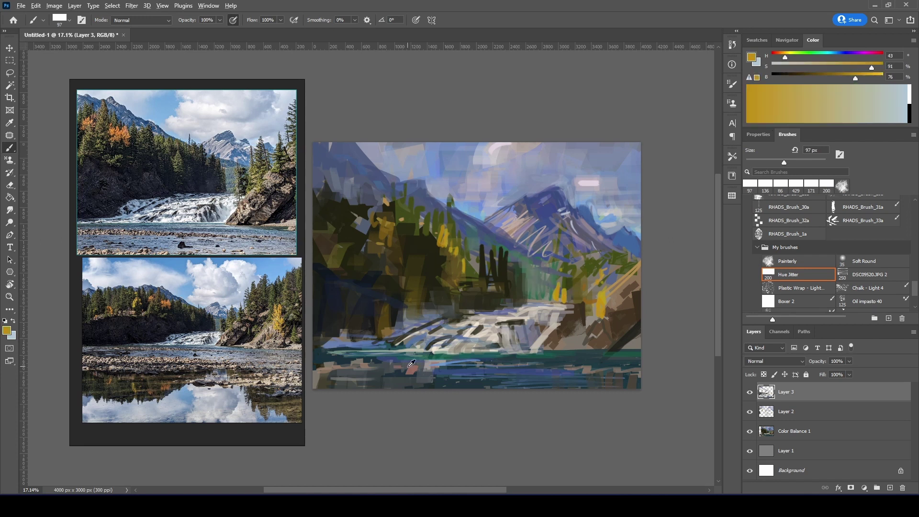
pyautogui.keyDown('alt'); pyautogui.click(417, 363); pyautogui.keyUp('alt')
# Paint a very dark olive tree trunk among the trees with the Painterly brush
pyautogui.keyDown('alt'); pyautogui.click(618, 262); pyautogui.keyUp('alt')
pyautogui.click(787, 261)
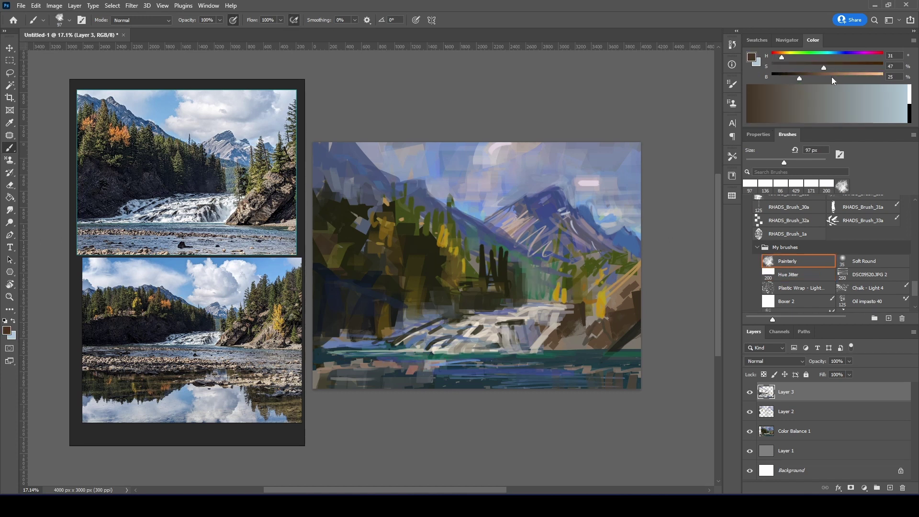
pyautogui.keyDown('alt'); pyautogui.click(430, 282); pyautogui.keyUp('alt')
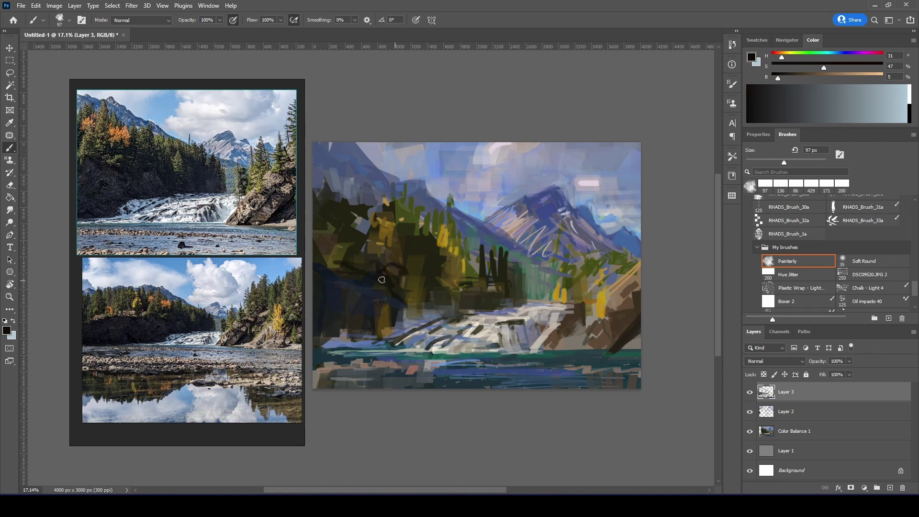
pyautogui.keyDown('alt'); pyautogui.click(400, 276); pyautogui.keyUp('alt')
pyautogui.keyDown('alt'); pyautogui.click(409, 308); pyautogui.keyUp('alt')
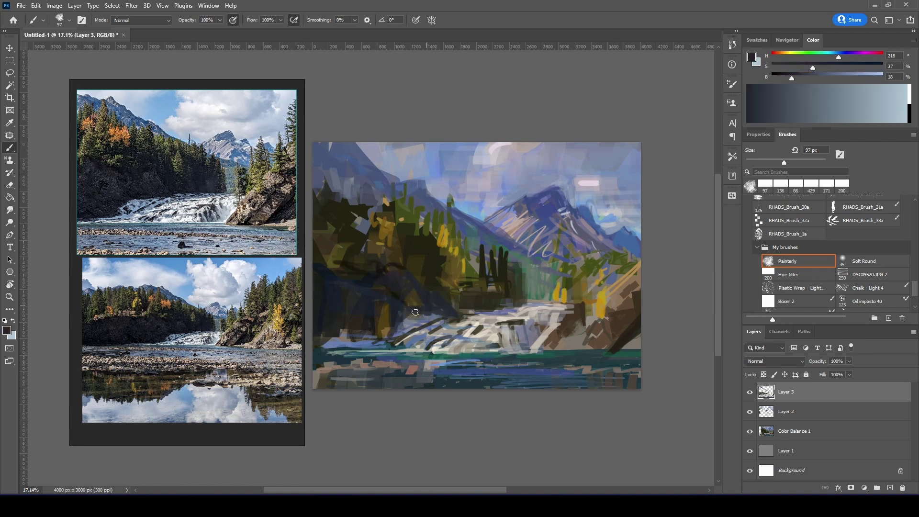
pyautogui.keyDown('alt'); pyautogui.click(515, 236); pyautogui.keyUp('alt')
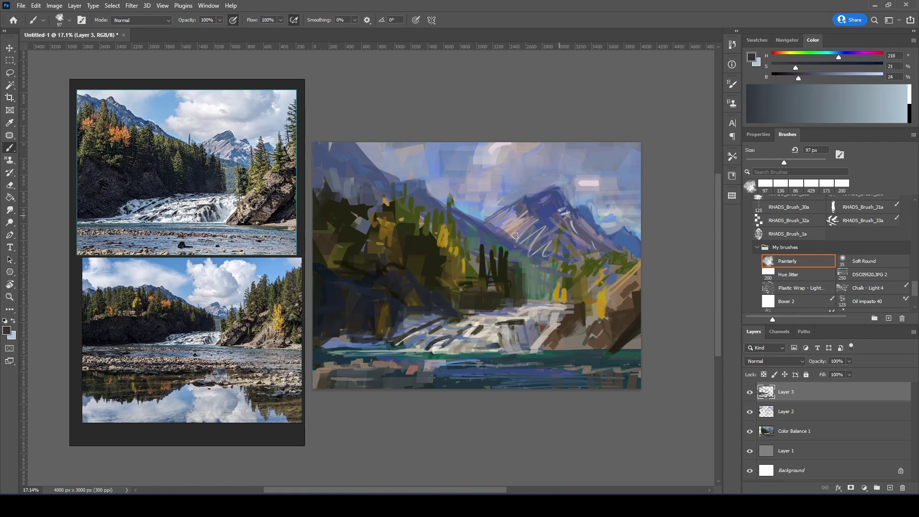
pyautogui.keyDown('alt'); pyautogui.click(448, 297); pyautogui.keyUp('alt')
pyautogui.moveTo(490, 287); pyautogui.dragTo(478, 254)
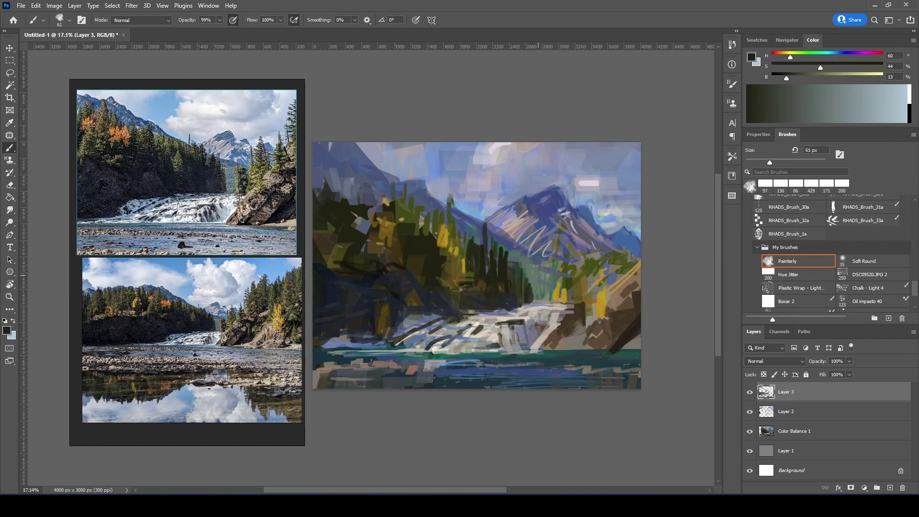
# Paint olive-green strokes over the left forest
pyautogui.keyDown('alt'); pyautogui.click(526, 287); pyautogui.keyUp('alt')
pyautogui.moveTo(354, 251); pyautogui.dragTo(354, 203)
pyautogui.moveTo(359, 211); pyautogui.dragTo(369, 180)
pyautogui.moveTo(361, 275); pyautogui.dragTo(363, 232)
pyautogui.moveTo(335, 203)
pyautogui.mouseDown()
pyautogui.moveTo(342, 181)
pyautogui.moveTo(320, 170)
pyautogui.mouseUp()
# Add a new layer and paint green vertical strokes on the right trees, undoing one
pyautogui.hotkey('ctrl', 'shift', 'alt', 'n')
pyautogui.moveTo(602, 274); pyautogui.dragTo(607, 208)
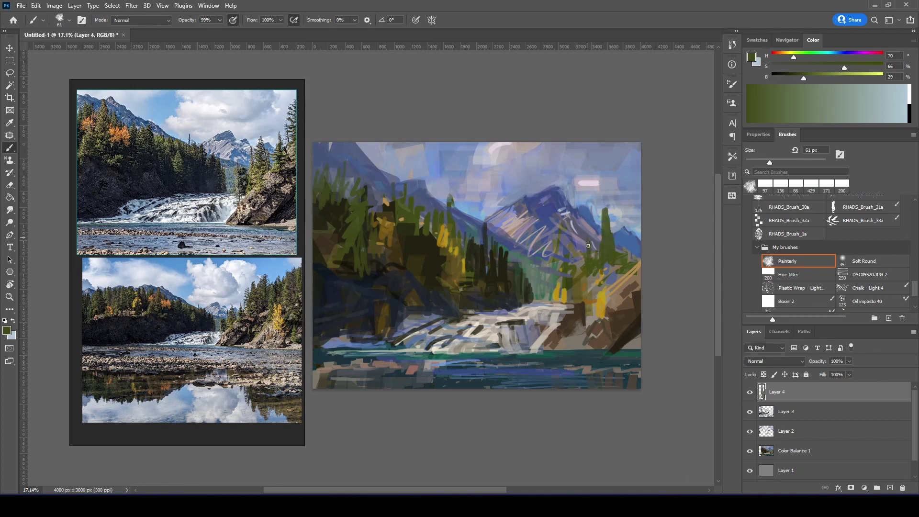
pyautogui.moveTo(632, 258); pyautogui.dragTo(636, 184)
pyautogui.hotkey('ctrl', 'z')
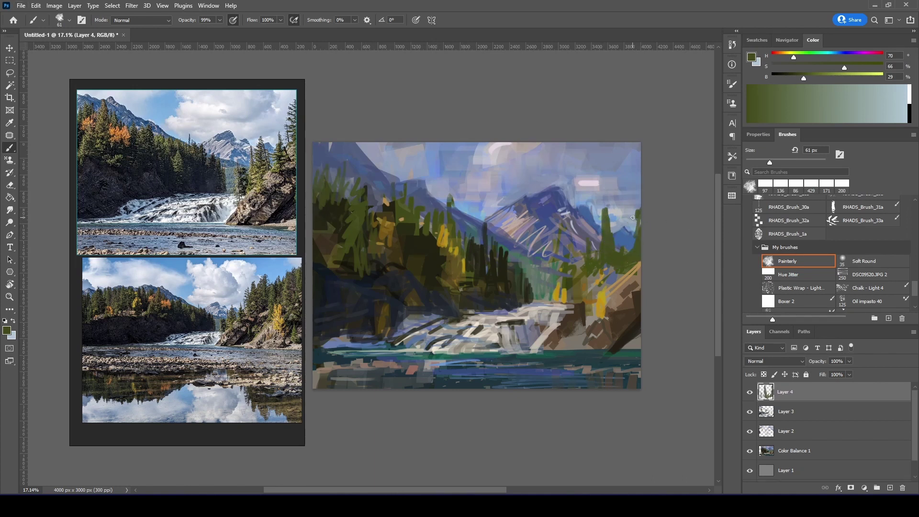
# Paint dark olive and golden autumn strokes into the trees
pyautogui.keyDown('alt'); pyautogui.click(478, 250); pyautogui.keyUp('alt')
pyautogui.moveTo(457, 244); pyautogui.dragTo(459, 227)
pyautogui.moveTo(415, 230); pyautogui.dragTo(413, 199)
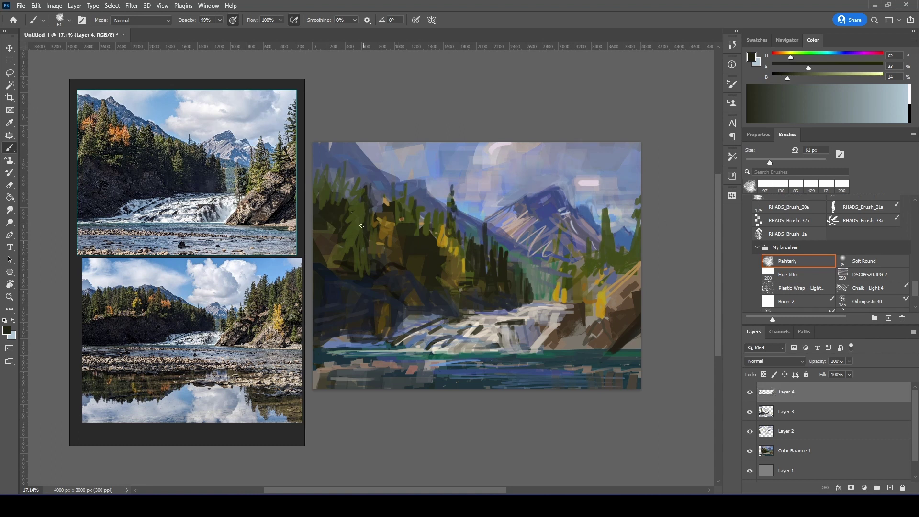
pyautogui.keyDown('alt'); pyautogui.click(385, 223); pyautogui.keyUp('alt')
pyautogui.moveTo(842, 74); pyautogui.dragTo(850, 73)
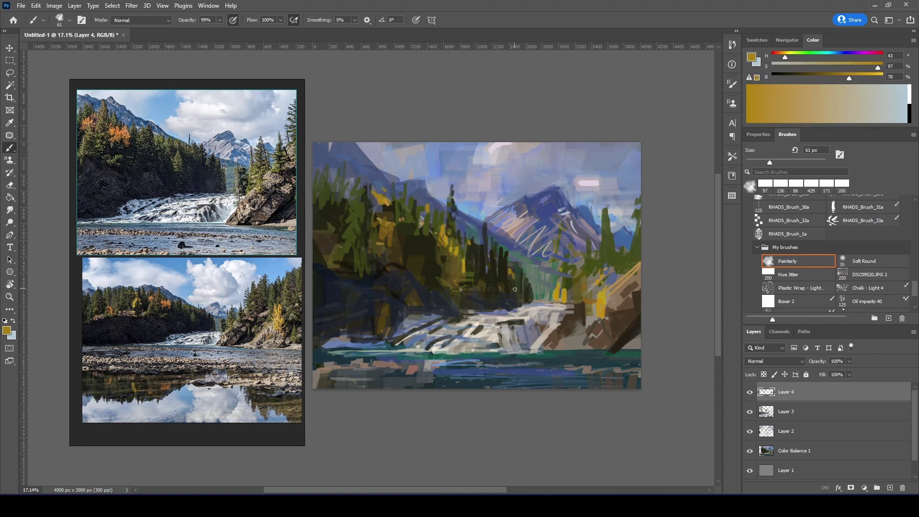
# Shade the bottom-right rocks with near-black diagonal strokes and lighter tan touches
pyautogui.keyDown('alt'); pyautogui.click(530, 291); pyautogui.keyUp('alt')
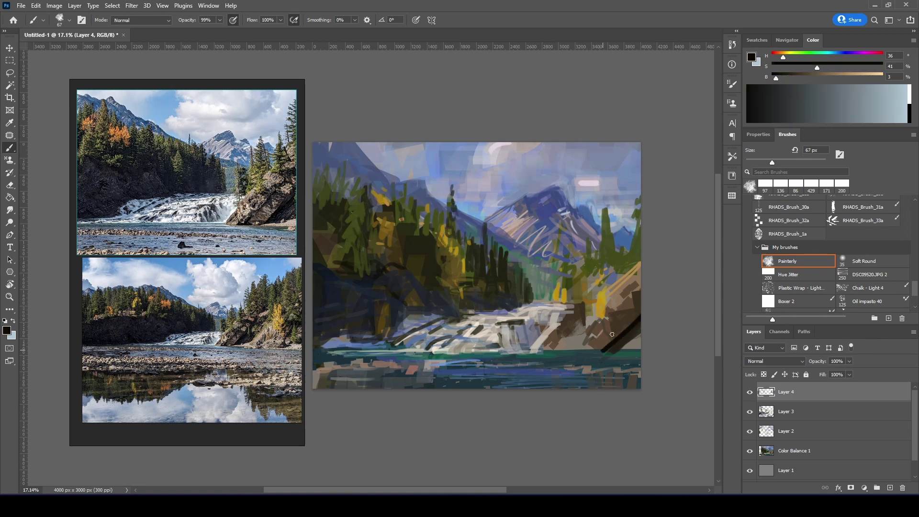
pyautogui.moveTo(602, 353); pyautogui.dragTo(640, 312)
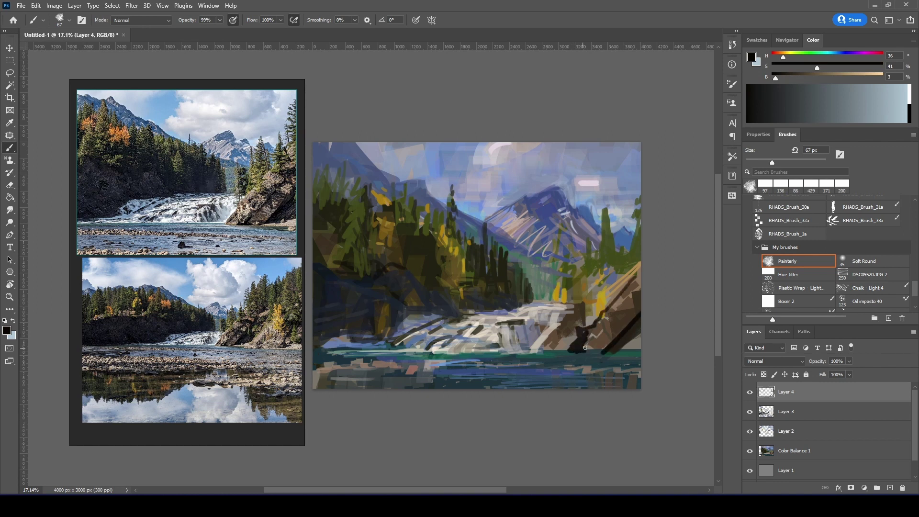
pyautogui.moveTo(585, 348); pyautogui.dragTo(566, 355)
pyautogui.keyDown('alt'); pyautogui.click(547, 352); pyautogui.keyUp('alt')
pyautogui.keyDown('alt'); pyautogui.click(620, 342); pyautogui.keyUp('alt')
pyautogui.moveTo(641, 328); pyautogui.dragTo(605, 359)
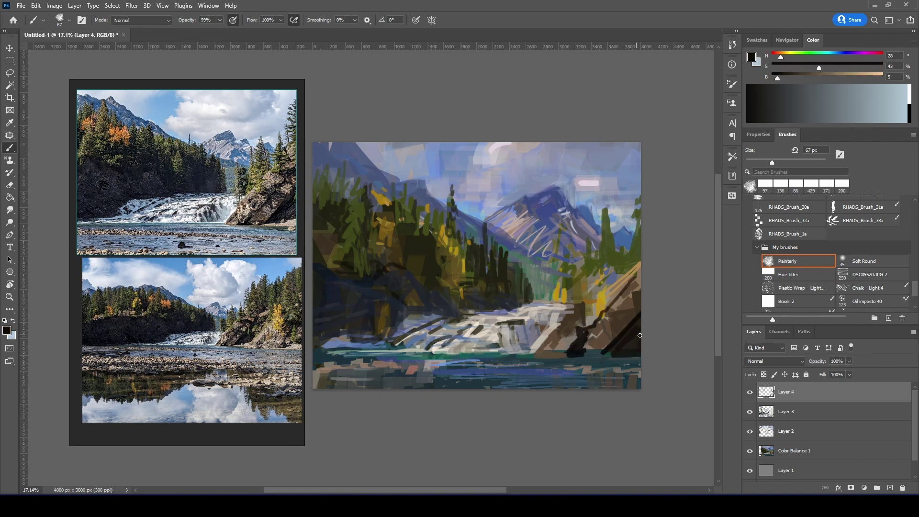
pyautogui.keyDown('alt'); pyautogui.click(607, 287); pyautogui.keyUp('alt')
# Sample grey tones, then flip the canvas horizontally to check the composition
pyautogui.keyDown('alt'); pyautogui.click(576, 266); pyautogui.keyUp('alt')
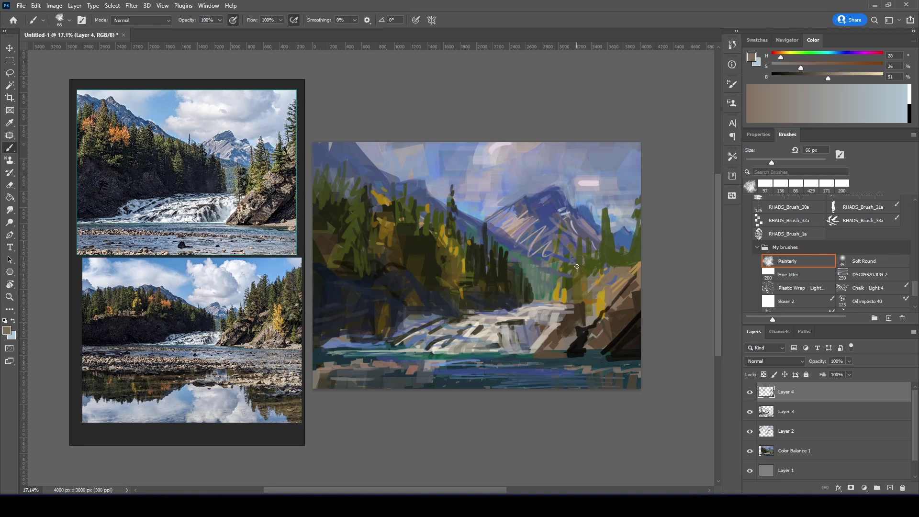
pyautogui.keyDown('alt'); pyautogui.click(524, 251); pyautogui.keyUp('alt')
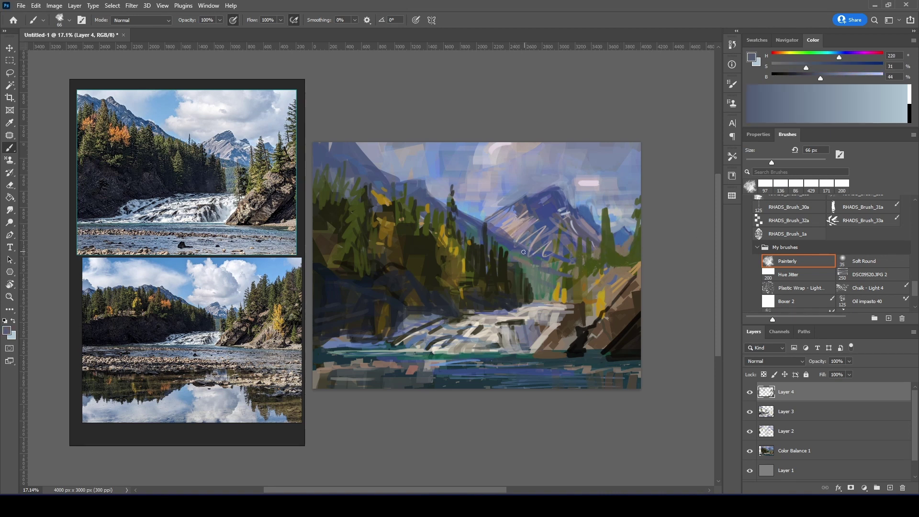
pyautogui.keyDown('alt'); pyautogui.click(541, 273); pyautogui.keyUp('alt')
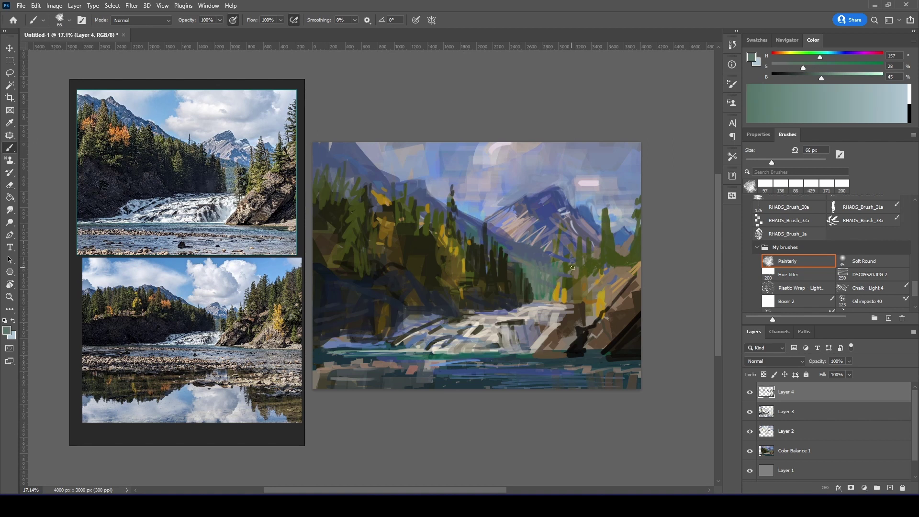
pyautogui.scroll(-1, 573, 267)
pyautogui.keyDown('alt'); pyautogui.click(540, 330); pyautogui.keyUp('alt')
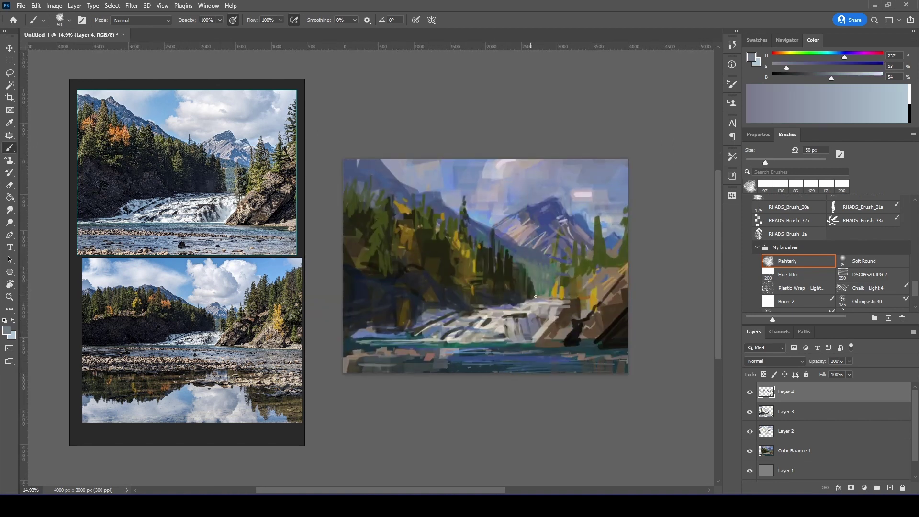
pyautogui.click(54, 5)
pyautogui.click(141, 136)
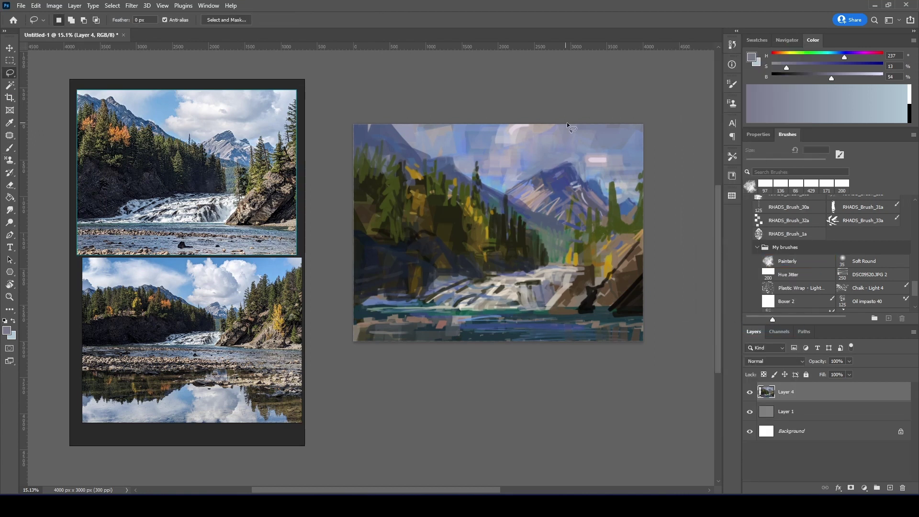
# Lasso the sky and mountains and copy them onto a new Layer 5
pyautogui.moveTo(583, 226); pyautogui.dragTo(516, 117)
pyautogui.moveTo(499, 157); pyautogui.dragTo(435, 264)
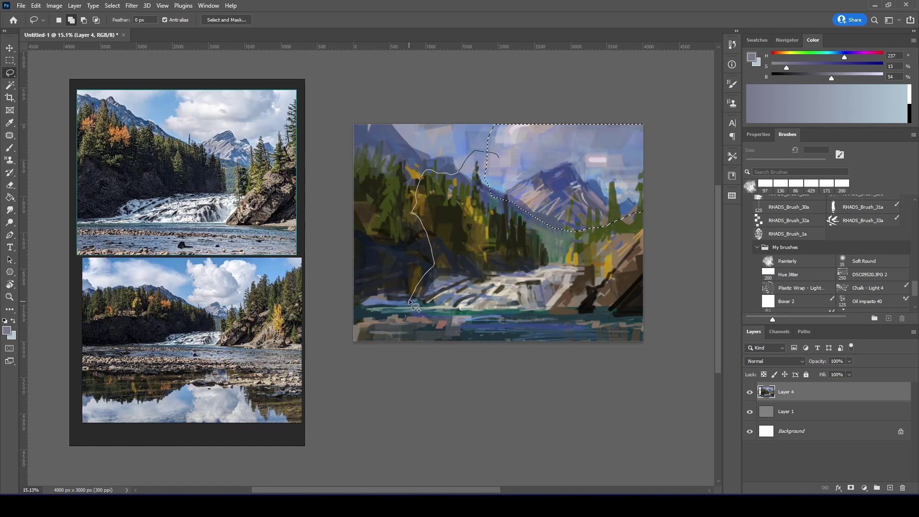
pyautogui.moveTo(410, 301); pyautogui.dragTo(412, 330)
pyautogui.hotkey('ctrl', 'j')
# Nudge and slightly rescale the Layer 5 copy, then return to the Painterly brush
pyautogui.hotkey('ctrl', 't')
pyautogui.moveTo(612, 153); pyautogui.dragTo(607, 163)
pyautogui.moveTo(634, 116); pyautogui.dragTo(634, 121)
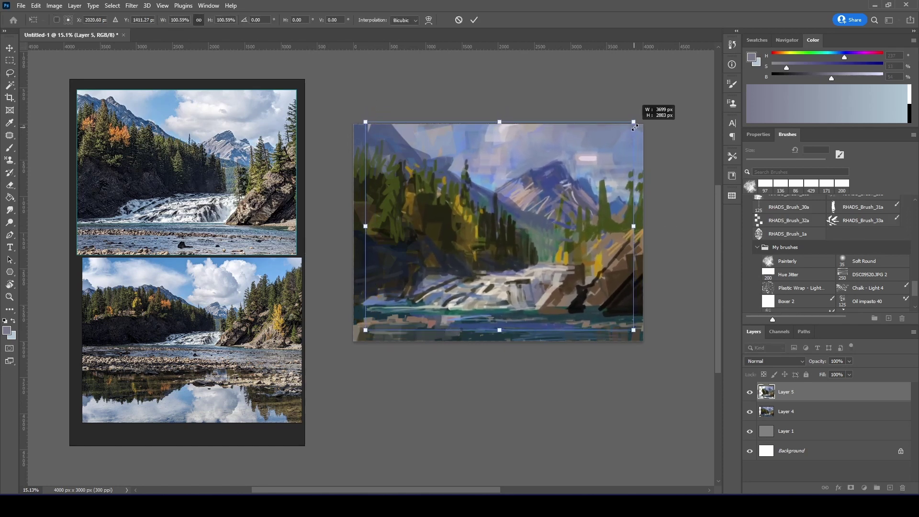
pyautogui.click(475, 22)
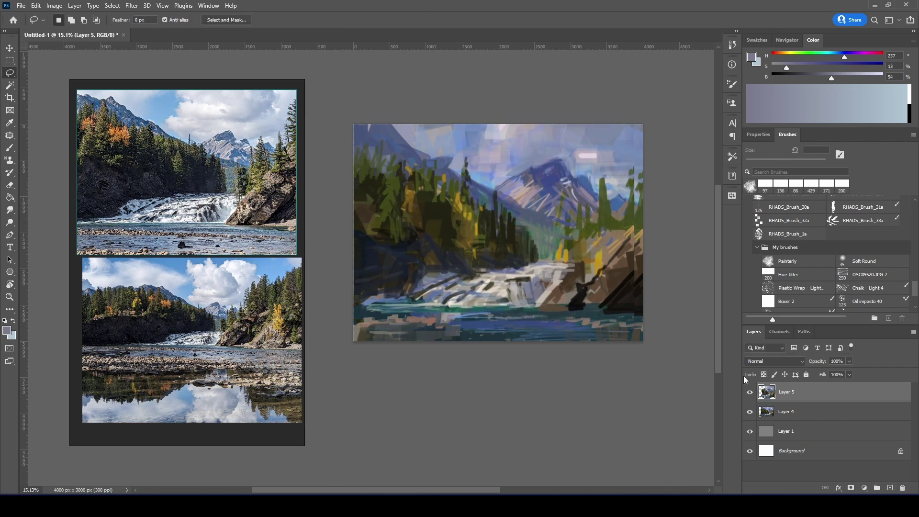
pyautogui.press('b')
pyautogui.keyDown('alt'); pyautogui.click(448, 159); pyautogui.keyUp('alt')
# Sample darker slate blue tones from the mountains with the Painterly brush
pyautogui.keyDown('alt'); pyautogui.click(392, 124); pyautogui.keyUp('alt')
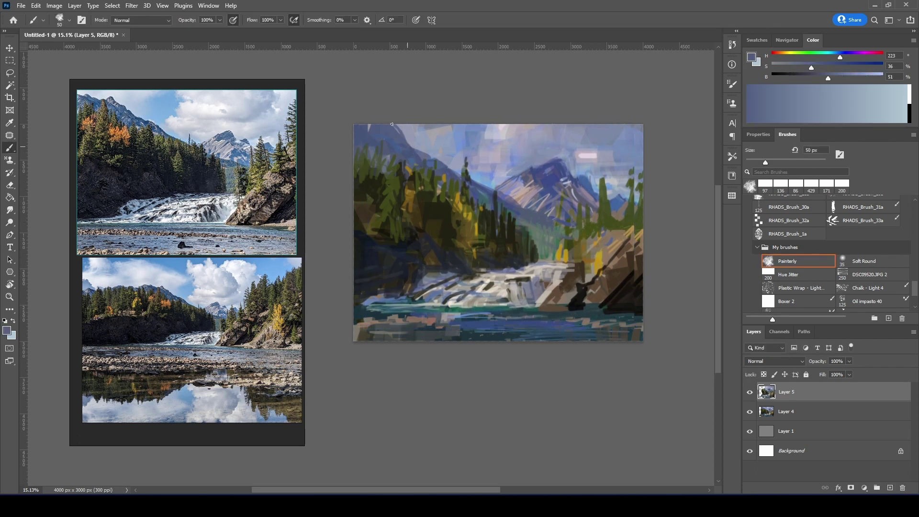
pyautogui.moveTo(828, 78); pyautogui.dragTo(821, 78)
pyautogui.keyDown('alt'); pyautogui.click(485, 193); pyautogui.keyUp('alt')
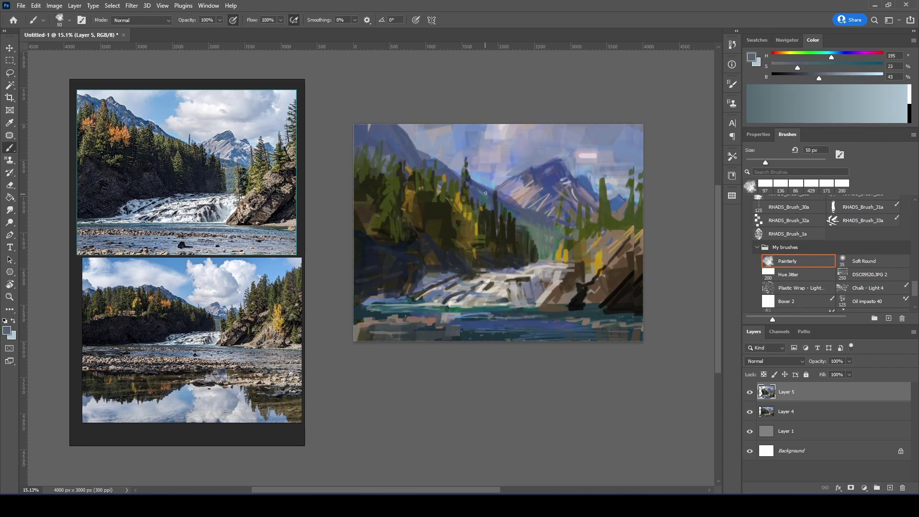
pyautogui.keyDown('alt'); pyautogui.click(481, 191); pyautogui.keyUp('alt')
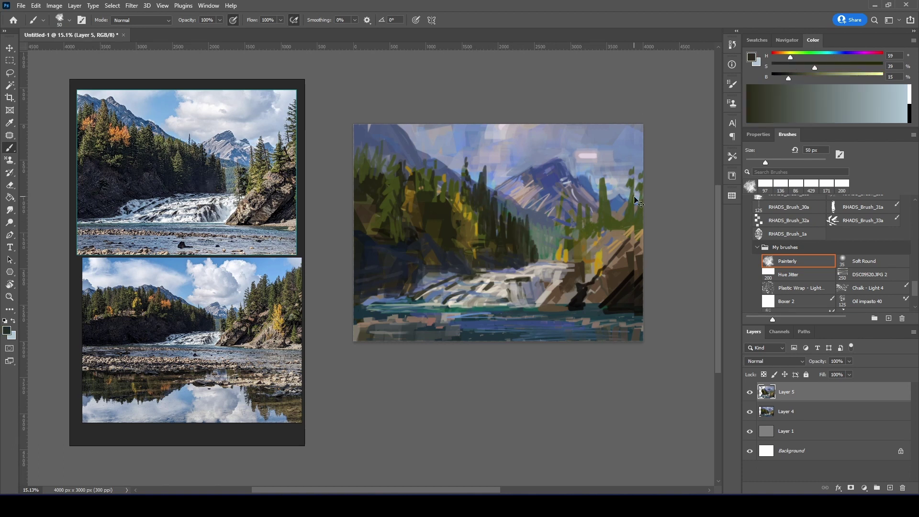
pyautogui.keyDown('alt'); pyautogui.click(519, 225); pyautogui.keyUp('alt')
pyautogui.keyDown('alt'); pyautogui.click(504, 191); pyautogui.keyUp('alt')
pyautogui.keyDown('alt'); pyautogui.click(514, 209); pyautogui.keyUp('alt')
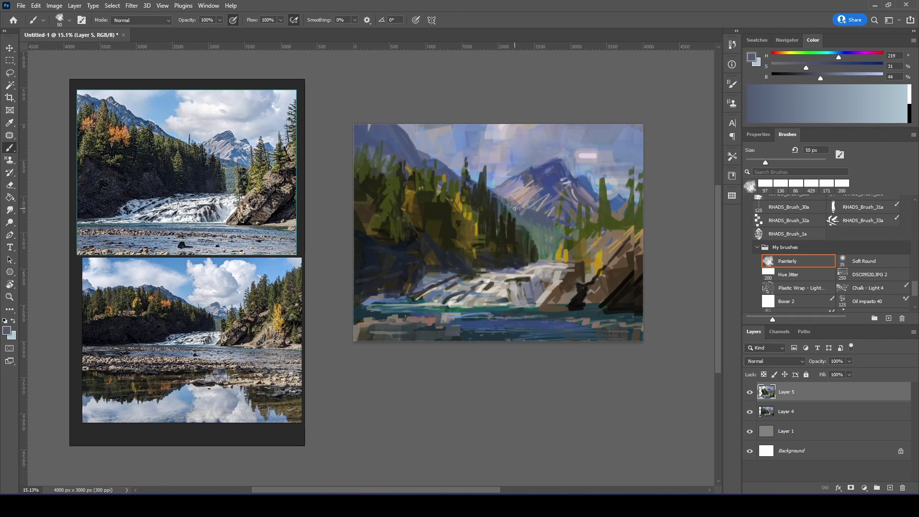
# Pick olive and dark green tones for the trees, then flip the canvas horizontally
pyautogui.keyDown('alt'); pyautogui.click(494, 180); pyautogui.keyUp('alt')
pyautogui.keyDown('alt'); pyautogui.click(428, 175); pyautogui.keyUp('alt')
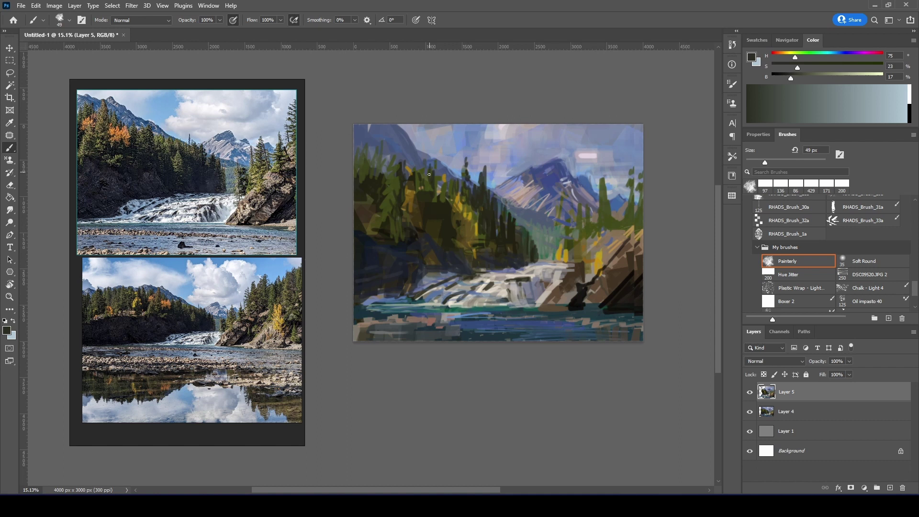
pyautogui.keyDown('alt'); pyautogui.click(387, 181); pyautogui.keyUp('alt')
pyautogui.keyDown('alt'); pyautogui.click(421, 186); pyautogui.keyUp('alt')
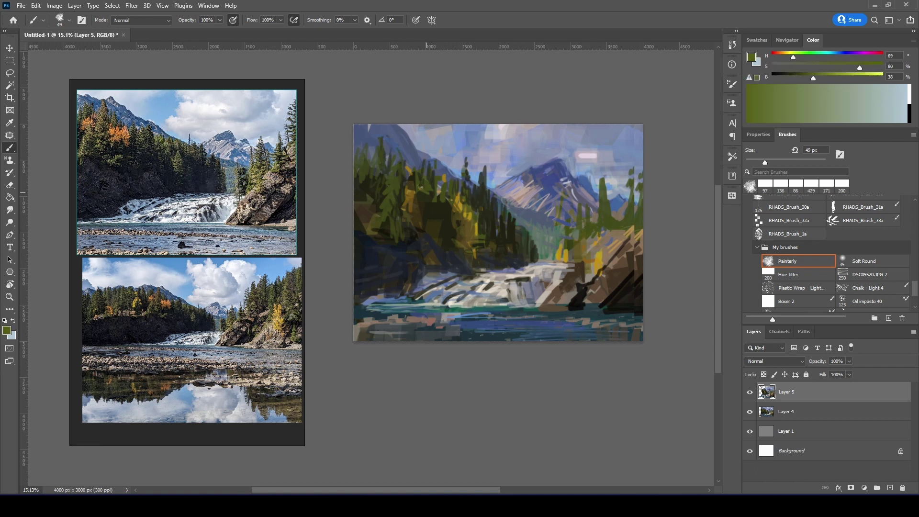
pyautogui.keyDown('alt'); pyautogui.click(485, 172); pyautogui.keyUp('alt')
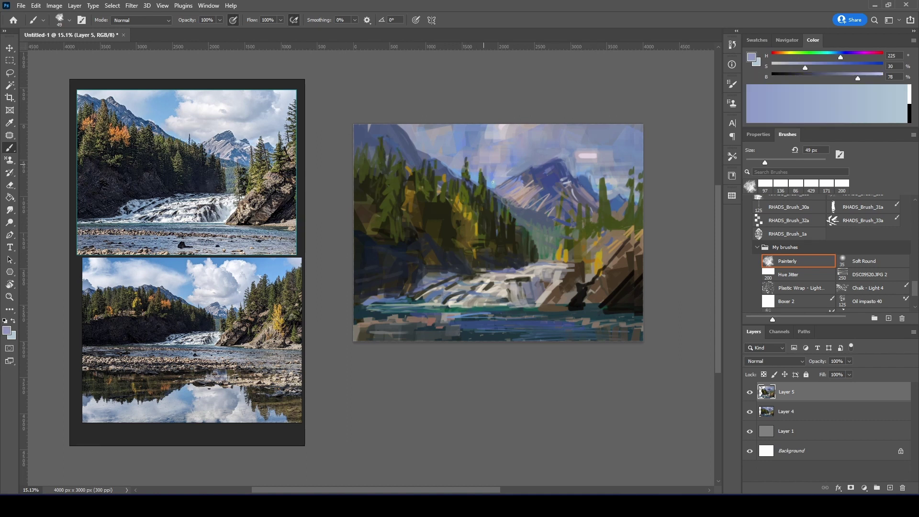
pyautogui.keyDown('alt'); pyautogui.click(530, 175); pyautogui.keyUp('alt')
pyautogui.keyDown('alt'); pyautogui.click(439, 176); pyautogui.keyUp('alt')
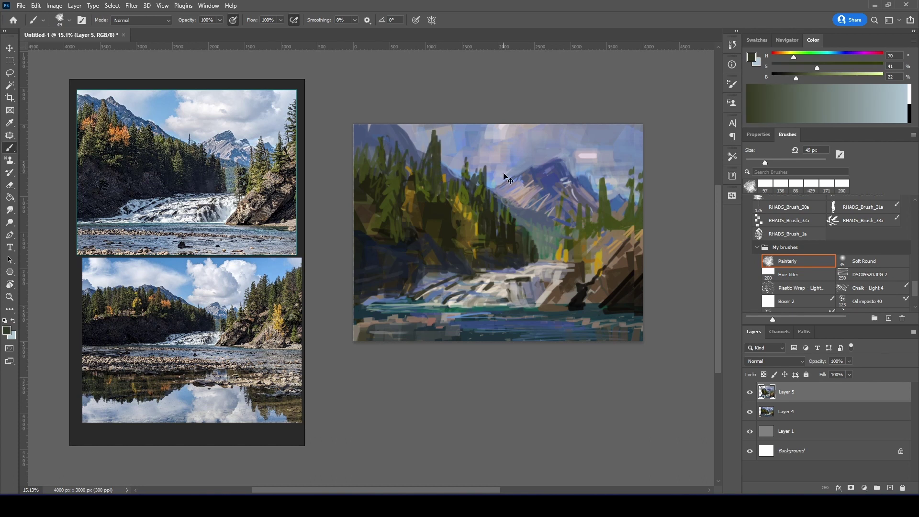
pyautogui.click(54, 6)
pyautogui.click(134, 139)
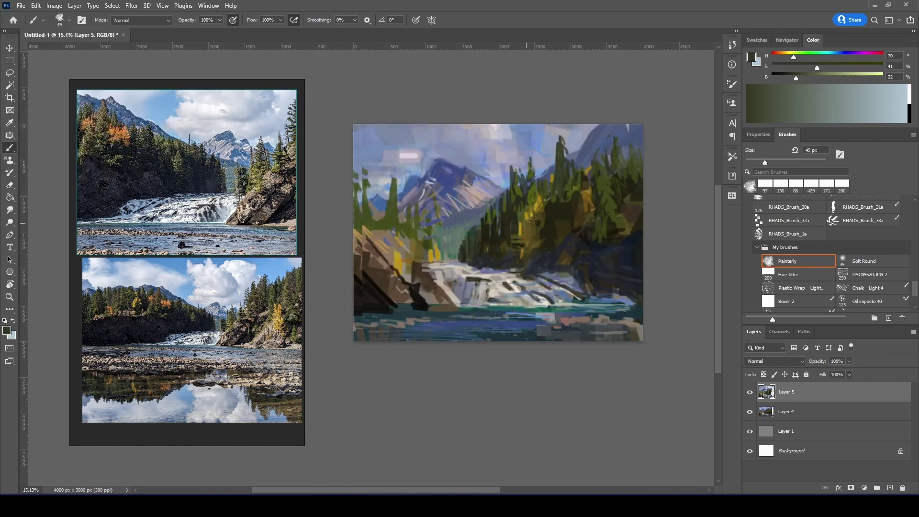
# Paint a brown-grey stroke along the lower-left rocks and sample a waterfall grey
pyautogui.keyDown('alt'); pyautogui.click(424, 286); pyautogui.keyUp('alt')
pyautogui.moveTo(428, 309); pyautogui.dragTo(337, 322)
pyautogui.keyDown('alt'); pyautogui.click(460, 296); pyautogui.keyUp('alt')
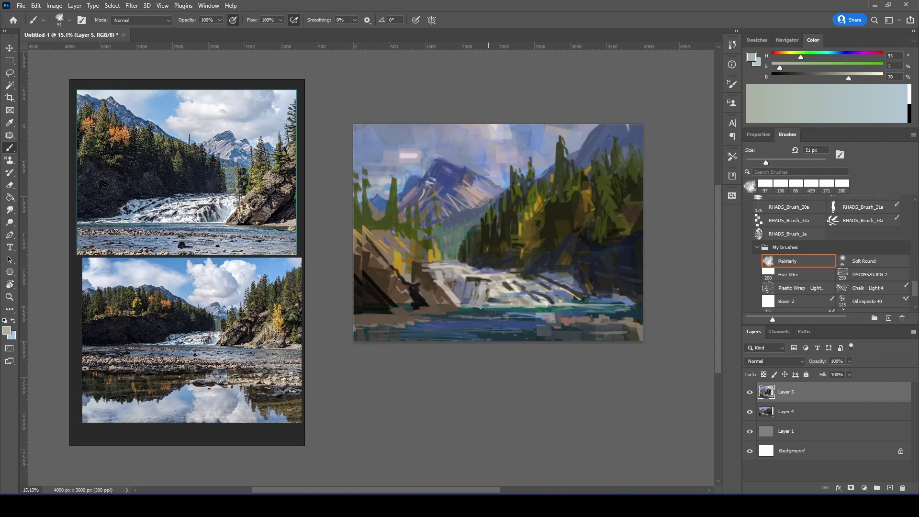
# Lasso the waterfall, copy it onto Layer 6 and nudge it slightly
pyautogui.press('l')
pyautogui.moveTo(500, 252); pyautogui.dragTo(595, 277)
pyautogui.hotkey('ctrl', 'j')
pyautogui.hotkey('ctrl', 't')
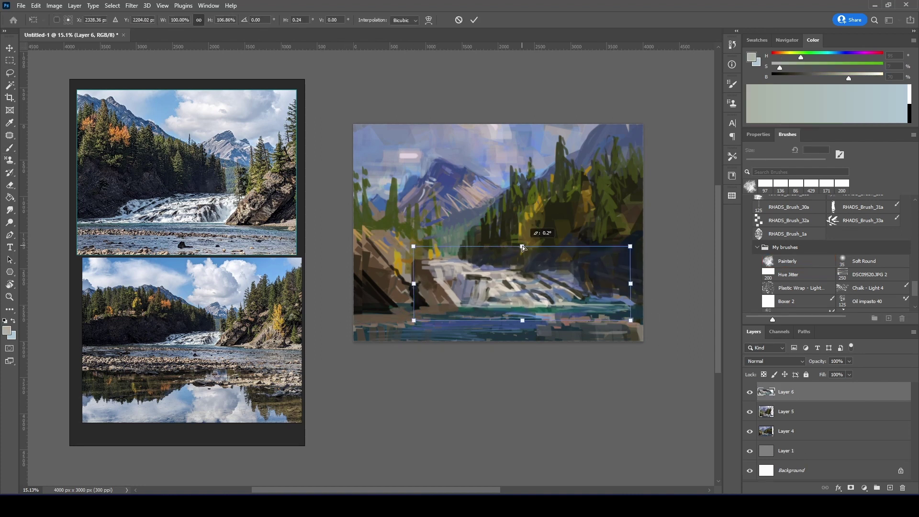
pyautogui.moveTo(543, 293); pyautogui.dragTo(545, 297)
pyautogui.press('Return')
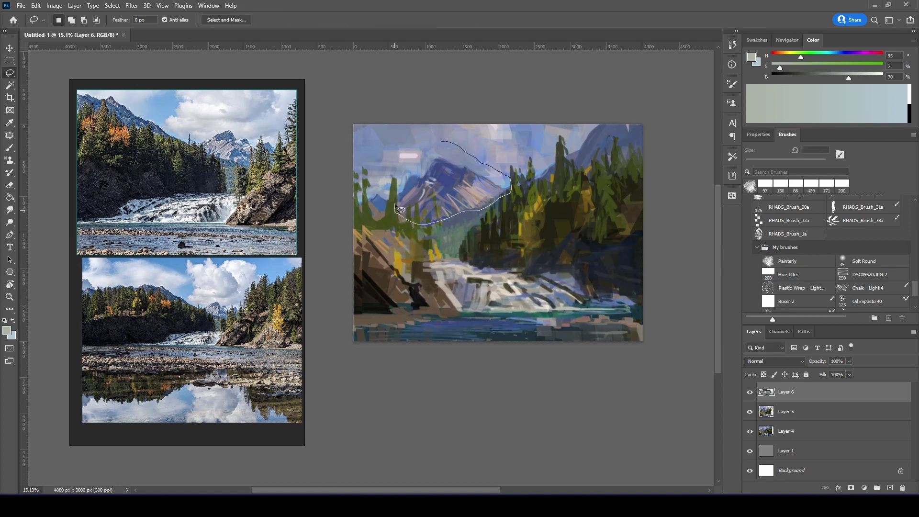
# Lasso the mountain peak, copy it onto Layer 7 and enlarge it to about 111% width
pyautogui.moveTo(395, 207); pyautogui.dragTo(400, 165)
pyautogui.hotkey('ctrl', 'j')
pyautogui.hotkey('ctrl', 't')
pyautogui.moveTo(484, 156); pyautogui.dragTo(487, 158)
pyautogui.moveTo(515, 123); pyautogui.dragTo(519, 120)
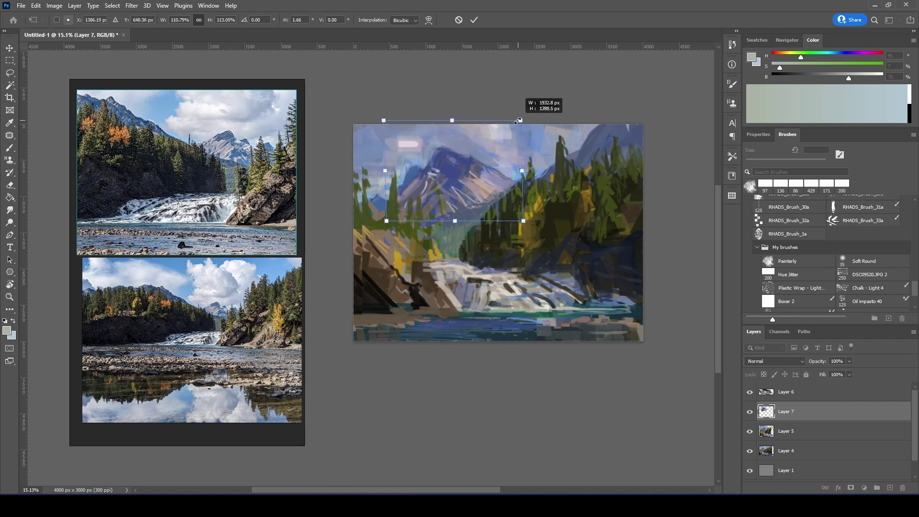
# Commit the mountain enlargement and flip the canvas horizontally again
pyautogui.press('Return')
pyautogui.click(55, 5)
pyautogui.click(145, 135)
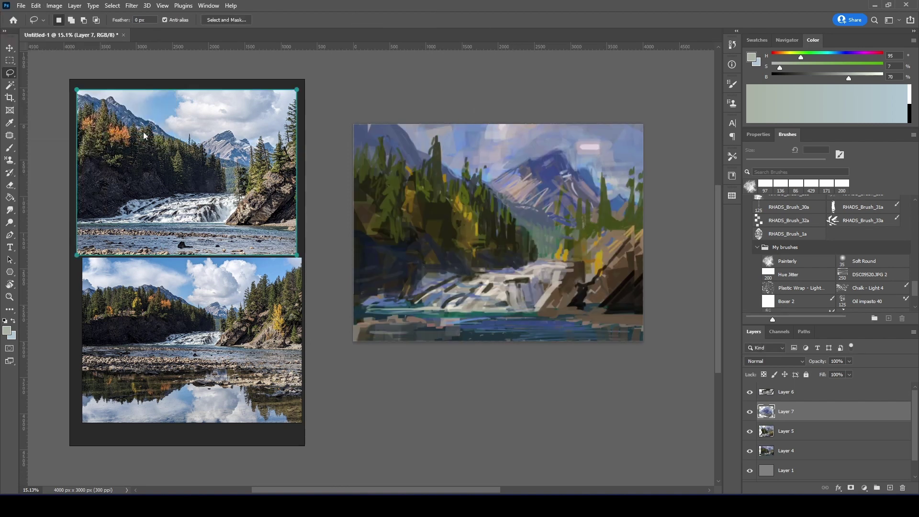
pyautogui.press('b')
pyautogui.keyDown('alt'); pyautogui.click(512, 196); pyautogui.keyUp('alt')
# Sample grey-pink and dark greens, then merge Layers 5–7 into Layer 6
pyautogui.keyDown('alt'); pyautogui.click(560, 236); pyautogui.keyUp('alt')
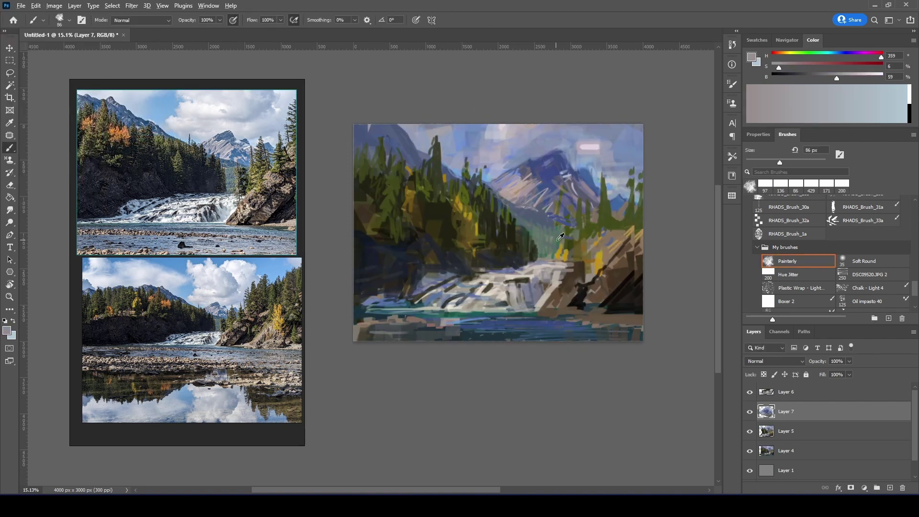
pyautogui.keyDown('alt'); pyautogui.click(511, 218); pyautogui.keyUp('alt')
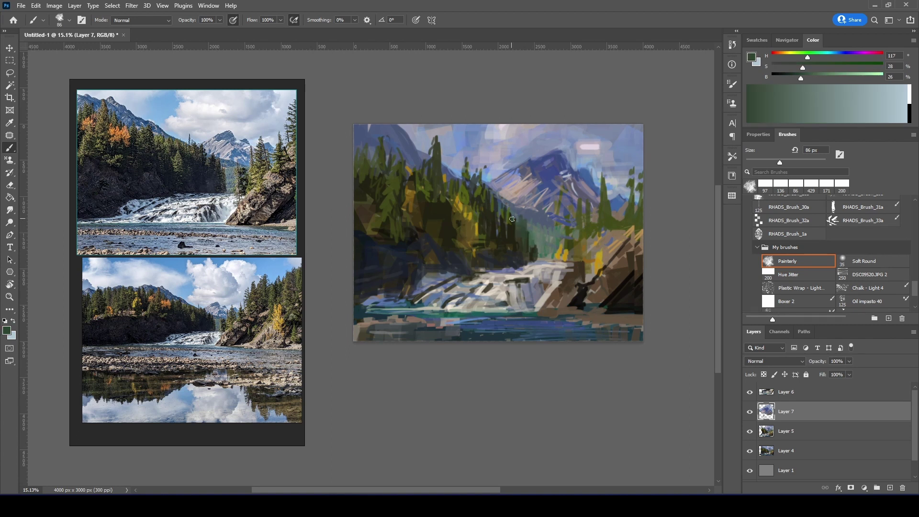
pyautogui.keyDown('alt'); pyautogui.click(540, 250); pyautogui.keyUp('alt')
pyautogui.hotkey('alt', ']')
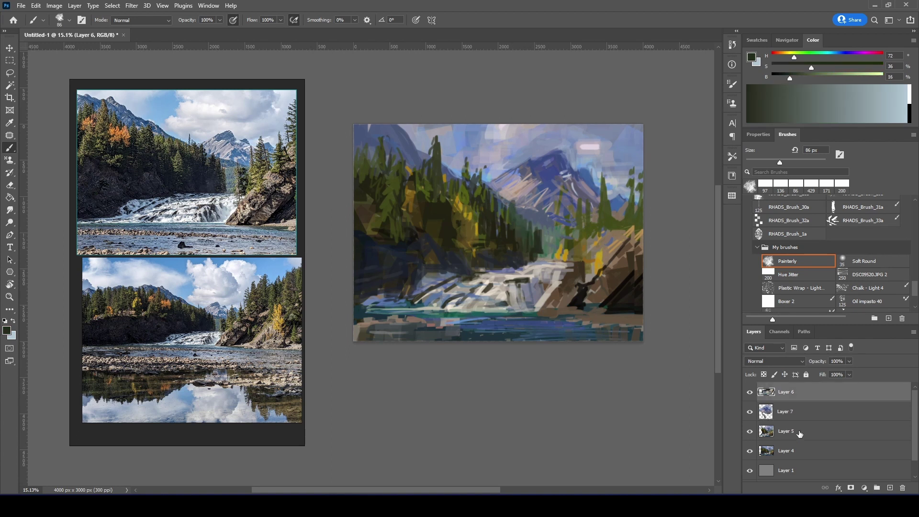
pyautogui.hotkey('shift', 'alt', '[')
pyautogui.hotkey('shift', 'alt', '[')
pyautogui.hotkey('ctrl', 'e')
pyautogui.keyDown('alt'); pyautogui.click(540, 230); pyautogui.keyUp('alt')
# Paint pale lavender strokes in the upper-right sky with a 293 px Hue Jitter brush
pyautogui.keyDown('alt'); pyautogui.click(624, 255); pyautogui.keyUp('alt')
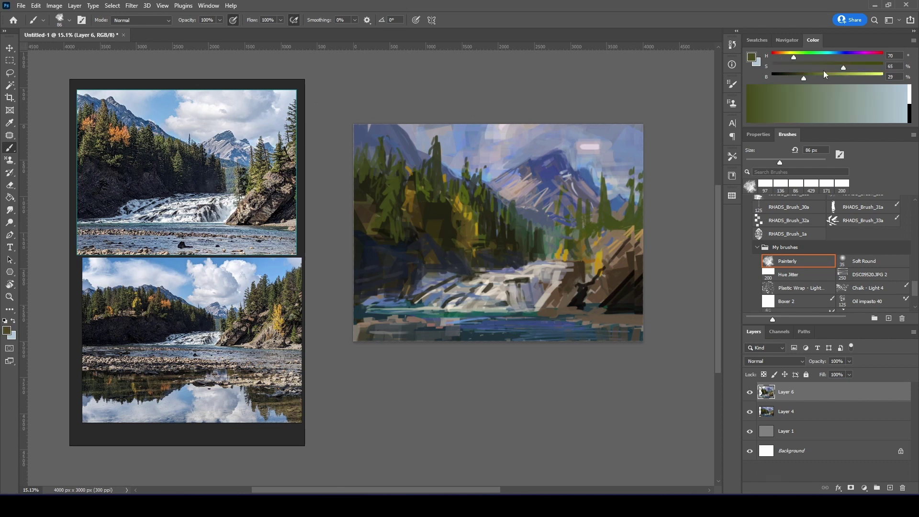
pyautogui.keyDown('alt'); pyautogui.click(638, 225); pyautogui.keyUp('alt')
pyautogui.keyDown('alt'); pyautogui.click(618, 126); pyautogui.keyUp('alt')
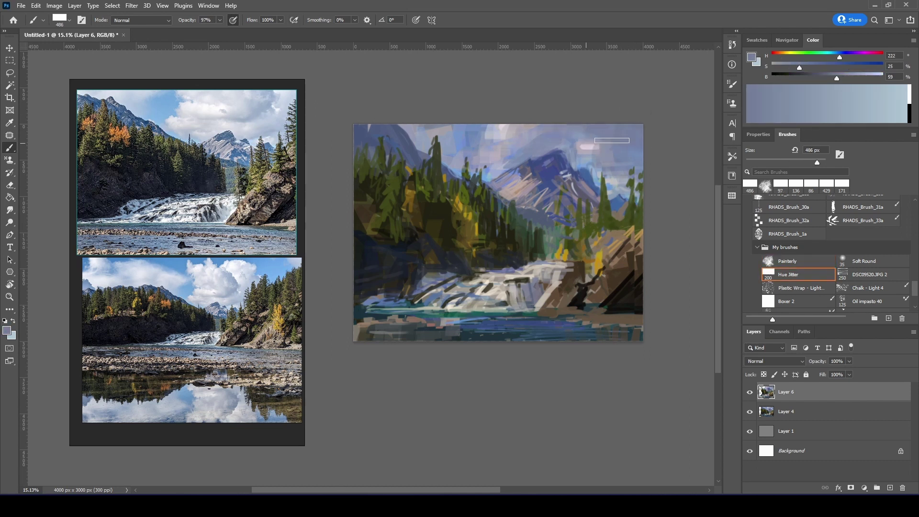
pyautogui.keyDown('alt'); pyautogui.click(622, 144); pyautogui.keyUp('alt')
pyautogui.moveTo(602, 146); pyautogui.dragTo(639, 153)
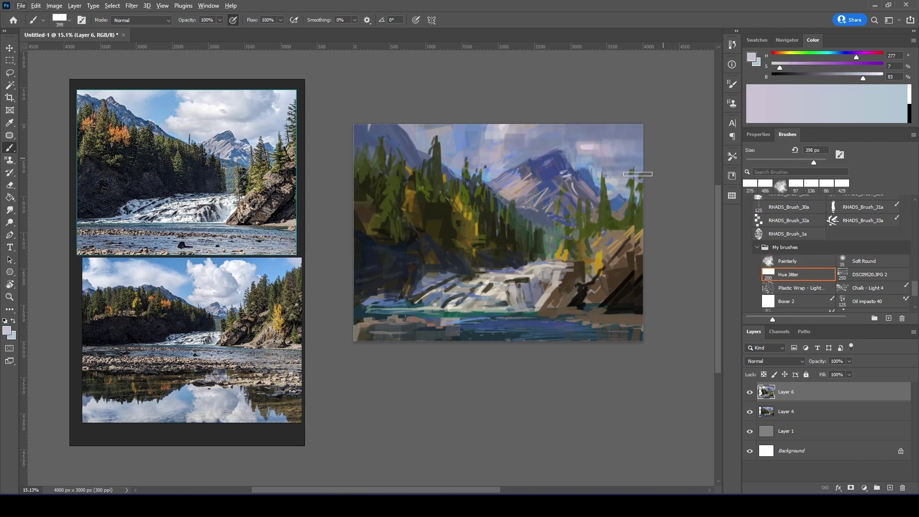
pyautogui.keyDown('alt'); pyautogui.click(498, 161); pyautogui.keyUp('alt')
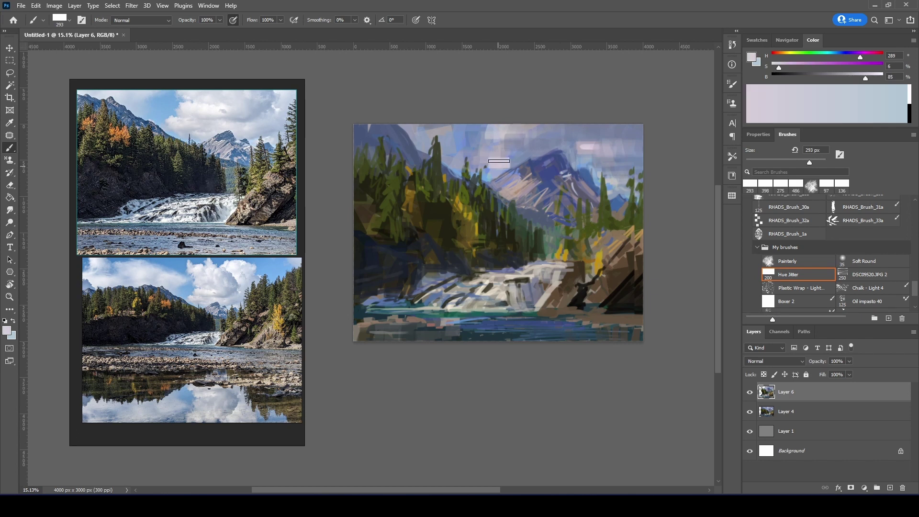
pyautogui.moveTo(593, 175); pyautogui.dragTo(643, 170)
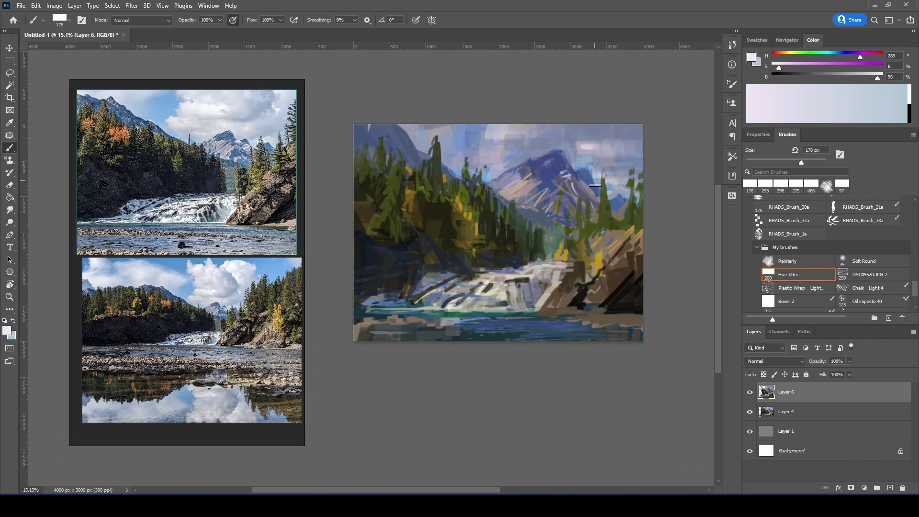
# Pick a saturated sky blue, then load the Painterly brush with pale lilac
pyautogui.keyDown('alt'); pyautogui.click(507, 138); pyautogui.keyUp('alt')
pyautogui.click(769, 94)
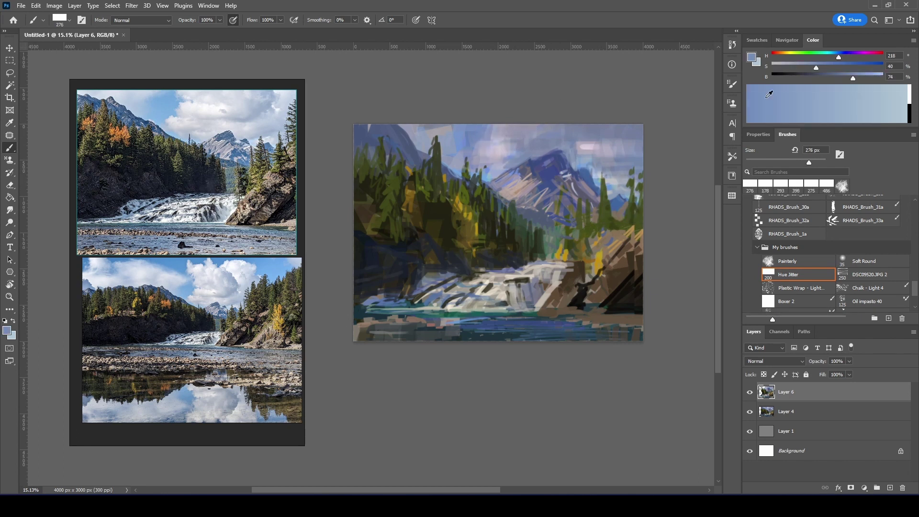
pyautogui.keyDown('alt'); pyautogui.click(481, 140); pyautogui.keyUp('alt')
pyautogui.click(792, 262)
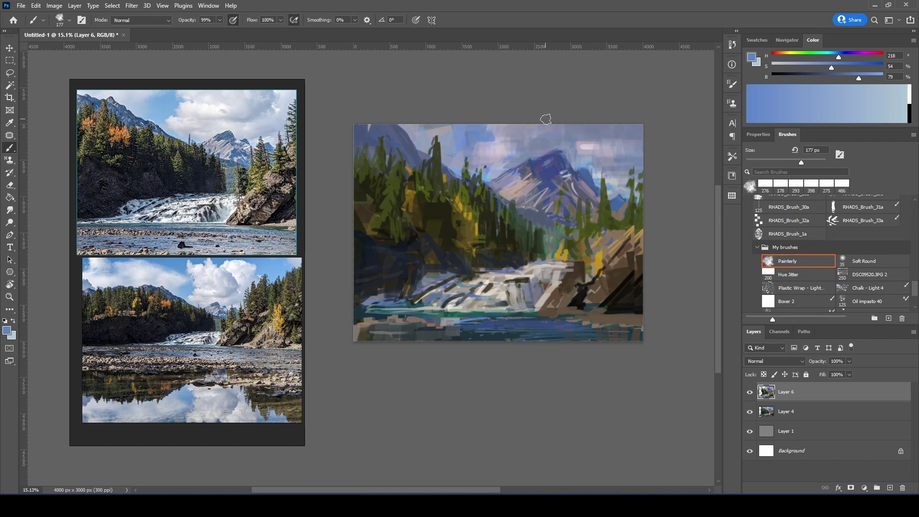
pyautogui.keyDown('alt'); pyautogui.click(531, 130); pyautogui.keyUp('alt')
pyautogui.keyDown('alt'); pyautogui.click(493, 139); pyautogui.keyUp('alt')
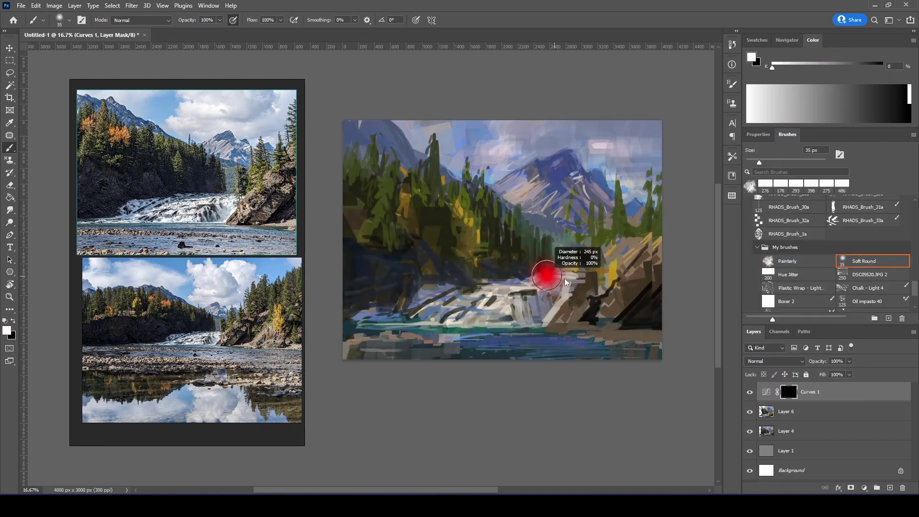
# Brighten the waterfall through the Curves 1 mask with a 963 px brush
pyautogui.moveTo(488, 278); pyautogui.dragTo(609, 338)
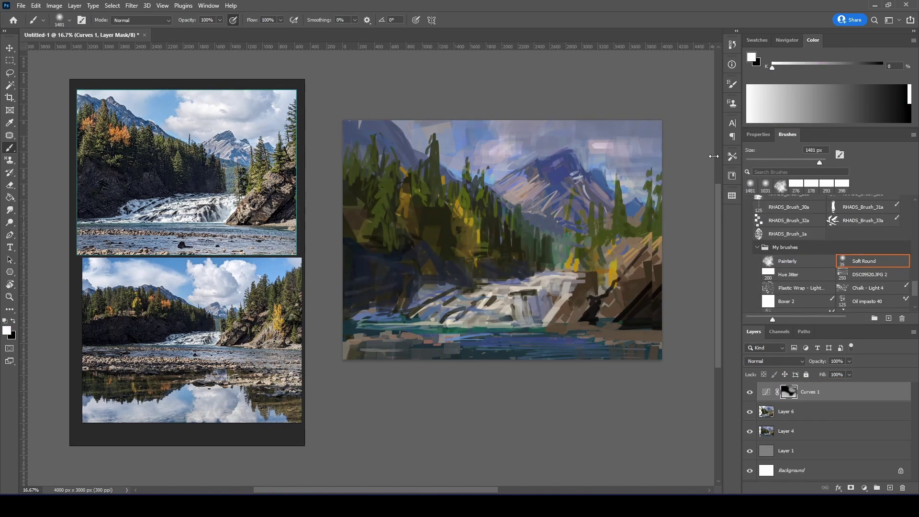
pyautogui.press('[')
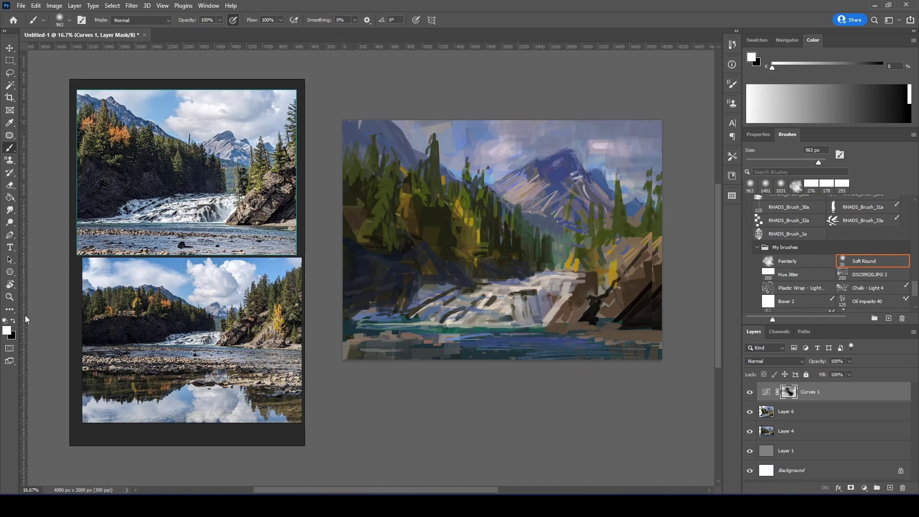
pyautogui.press('x')
# Add a Hue/Saturation layer (Hue -6, Saturation -11), invert its mask, and open the merge menu
pyautogui.click(864, 488)
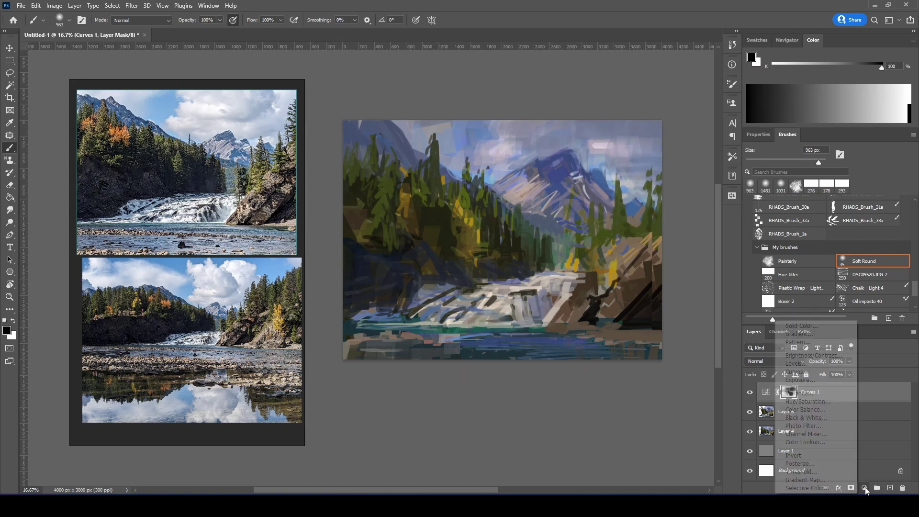
pyautogui.click(804, 404)
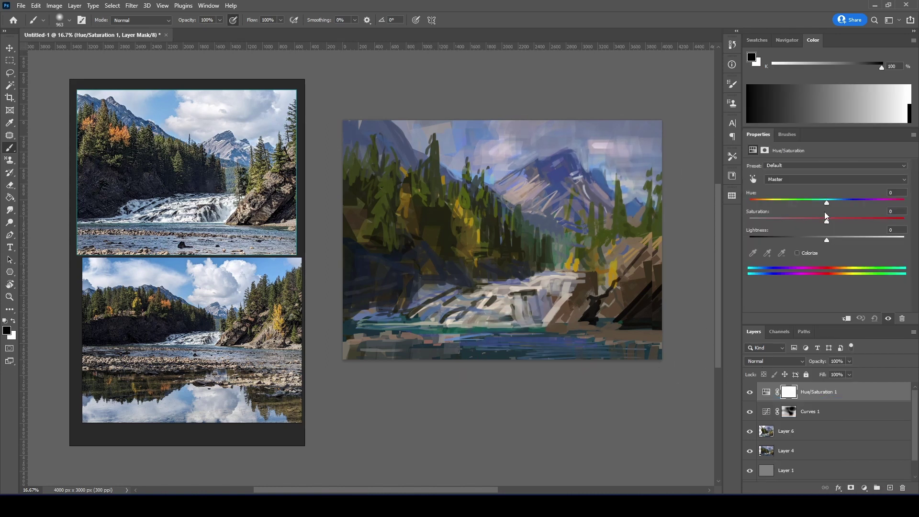
pyautogui.click(826, 240)
pyautogui.hotkey('ctrl', 'i')
pyautogui.press('x')
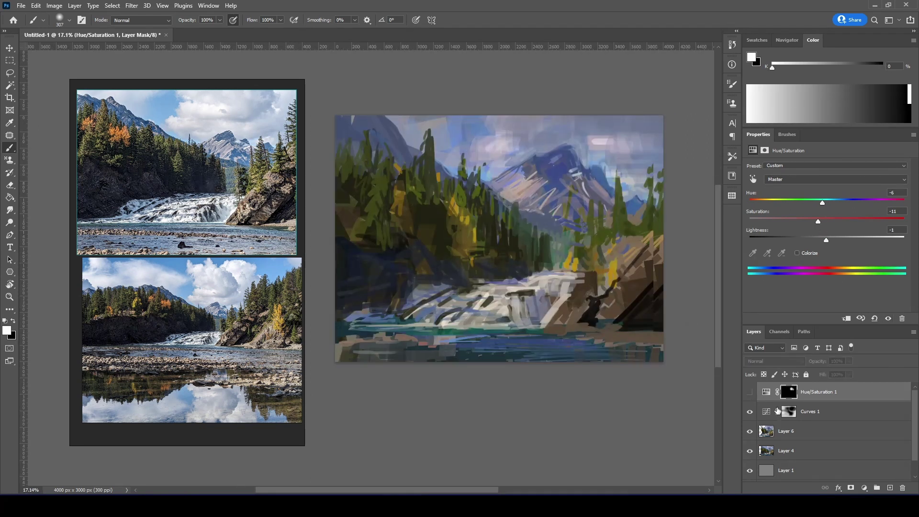
pyautogui.rightClick(812, 446)
# Merge the painting layers and add a second Hue/Saturation layer boosting Yellows by +20
pyautogui.click(811, 398)
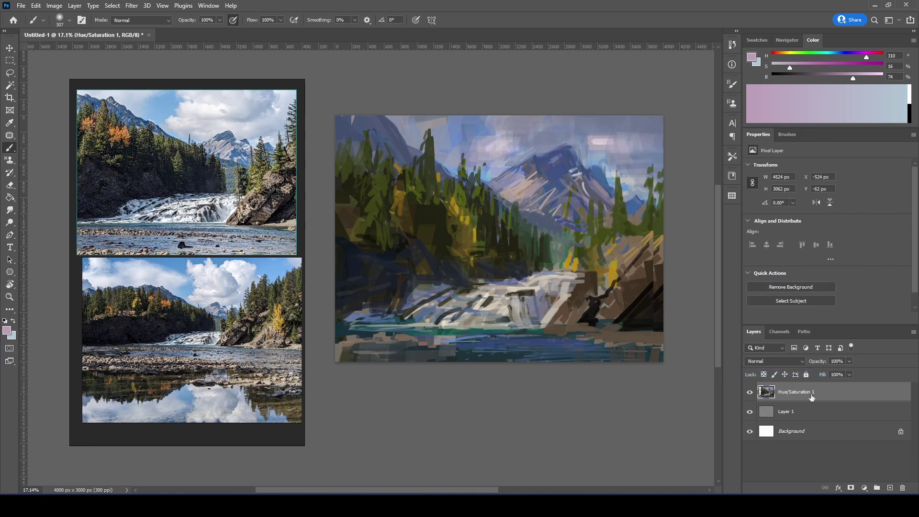
pyautogui.click(864, 488)
pyautogui.click(809, 408)
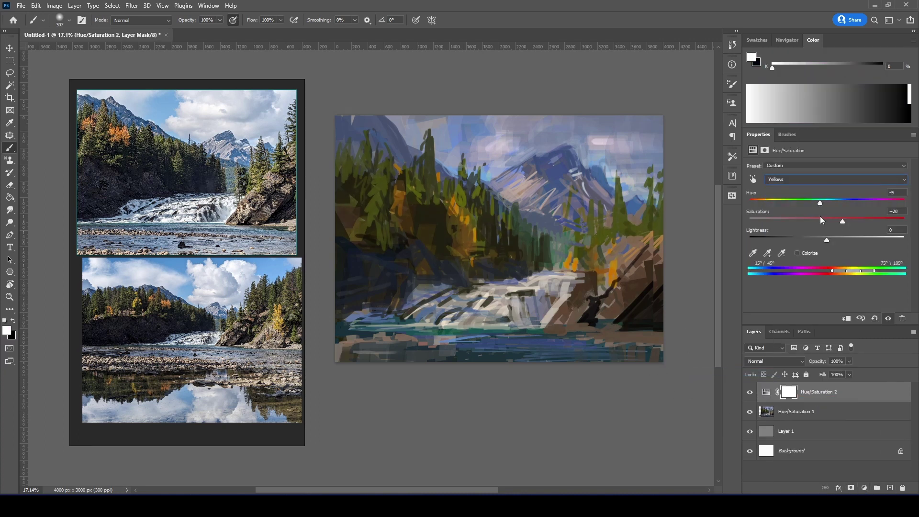
# Add a brightening Levels layer, invert its mask, and paint it in over the mountain and trees
pyautogui.click(863, 487)
pyautogui.click(808, 357)
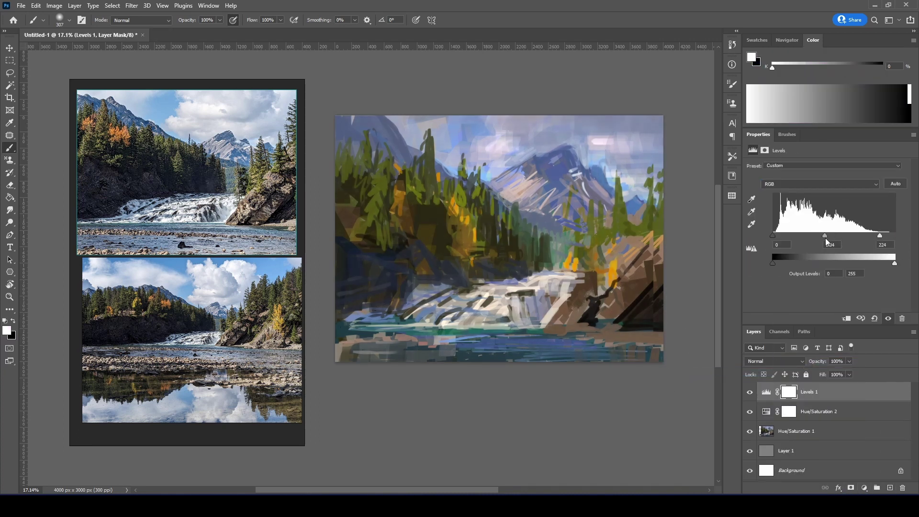
pyautogui.moveTo(893, 236); pyautogui.dragTo(871, 236)
pyautogui.hotkey('ctrl', 'i')
pyautogui.press(']')
pyautogui.press(']')
pyautogui.press(']')
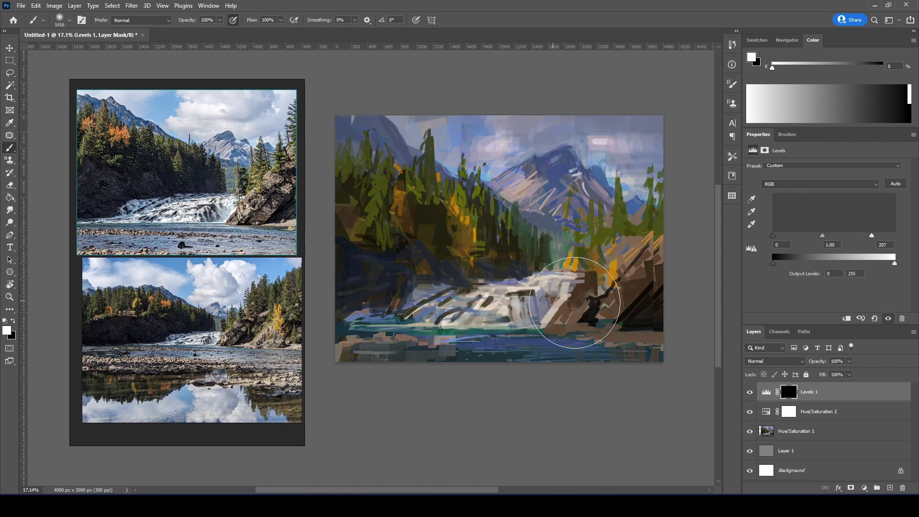
pyautogui.moveTo(478, 165); pyautogui.dragTo(579, 191)
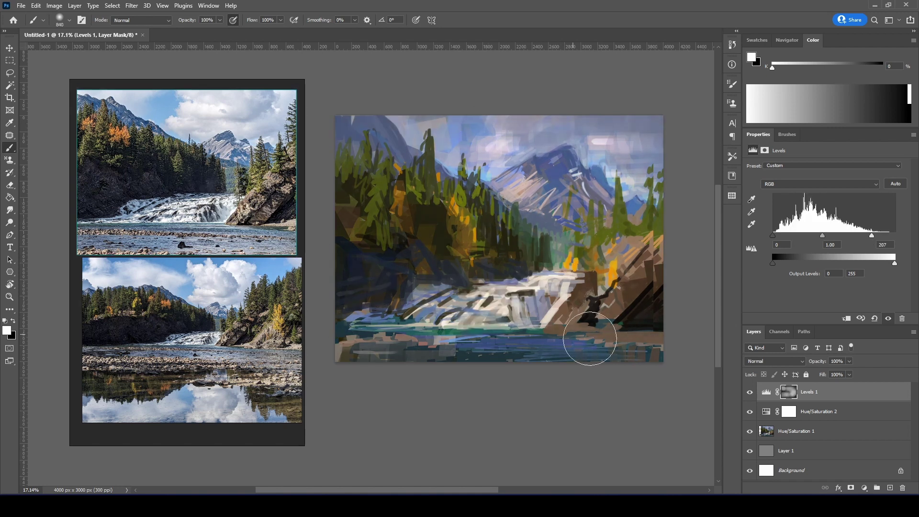
pyautogui.press('[')
pyautogui.press('[')
pyautogui.press('[')
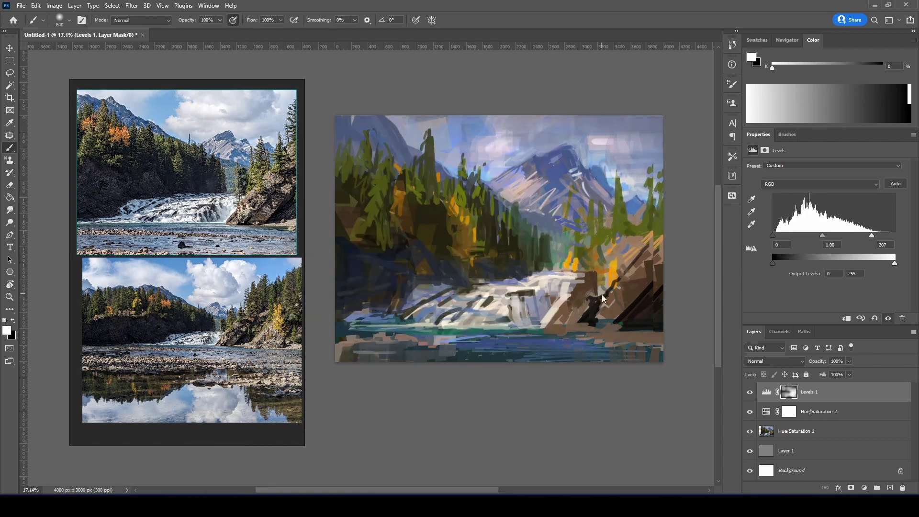
pyautogui.click(749, 392)
pyautogui.moveTo(572, 318); pyautogui.dragTo(578, 318)
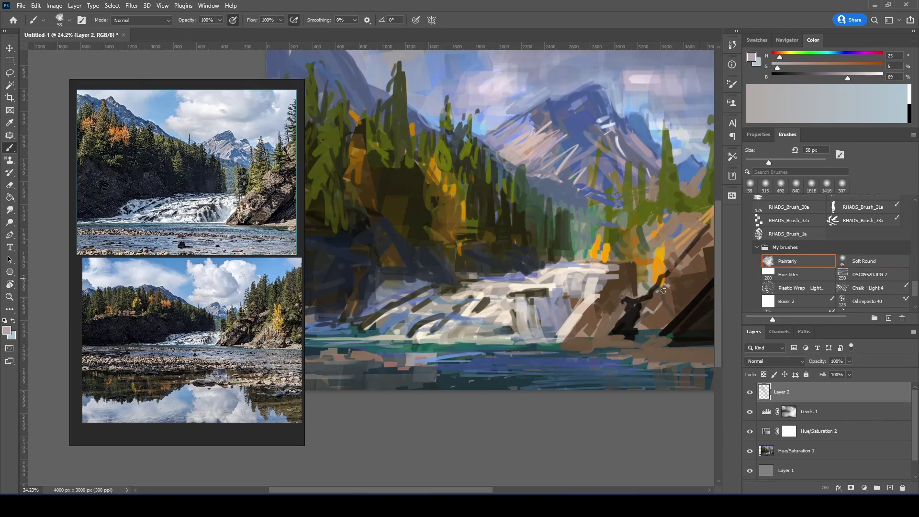
# Paint a warm-white highlight across the waterfall, merge it down, and add empty Layer 4
pyautogui.click(774, 361)
pyautogui.press('Escape')
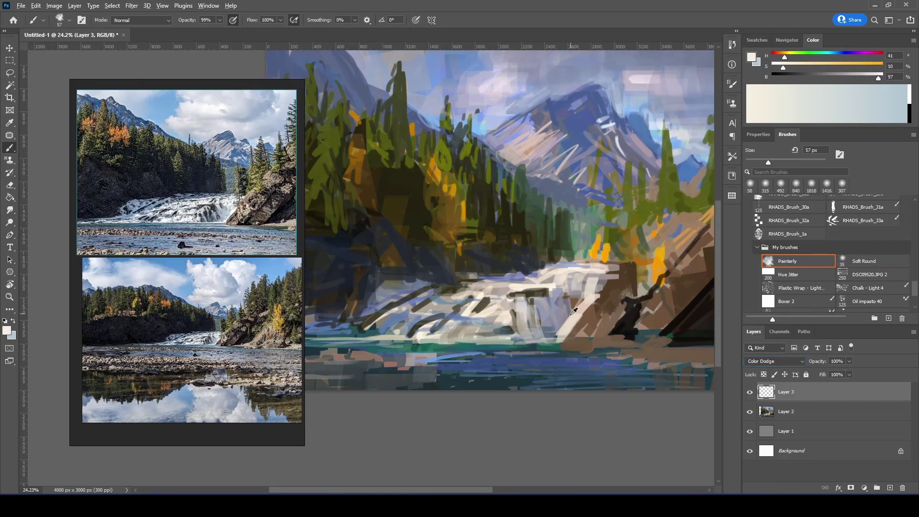
pyautogui.keyDown('alt'); pyautogui.click(591, 301); pyautogui.keyUp('alt')
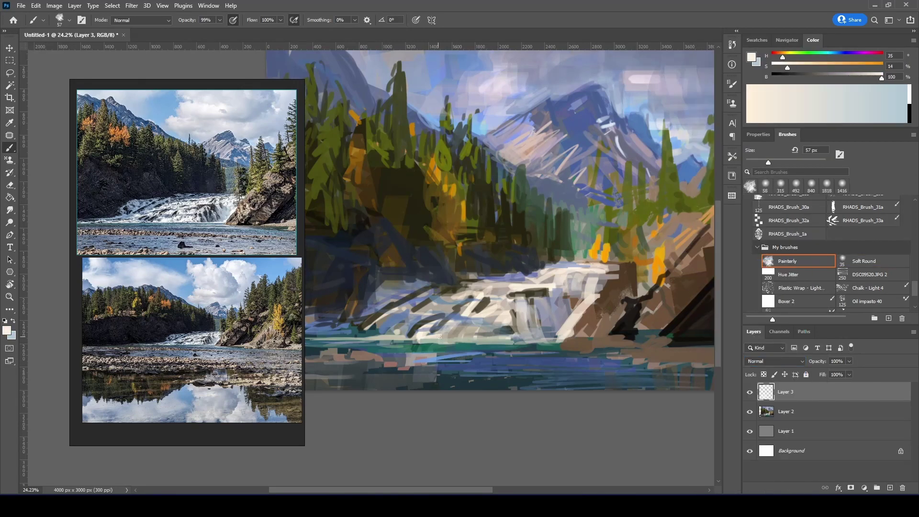
pyautogui.moveTo(439, 337); pyautogui.dragTo(556, 297)
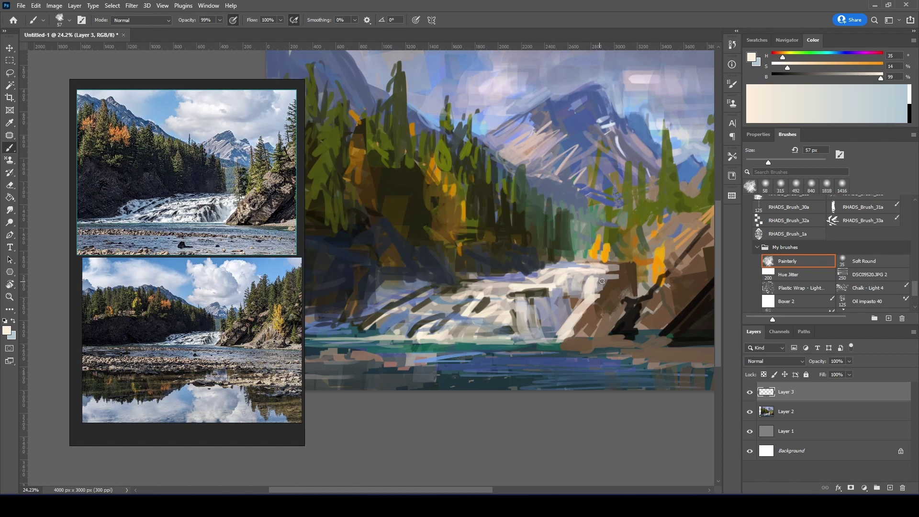
pyautogui.hotkey('ctrl', 'e')
pyautogui.hotkey('ctrl', 'shift', 'alt', 'n')
pyautogui.click(787, 274)
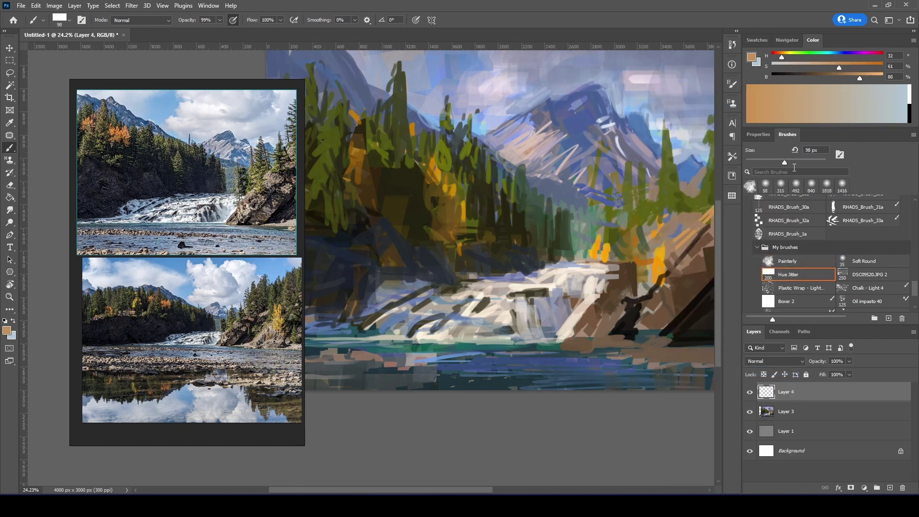
# Add beige light to the right-hand rocks and light teal horizontal strokes across the river
pyautogui.keyDown('alt'); pyautogui.click(689, 220); pyautogui.keyUp('alt')
pyautogui.moveTo(684, 225); pyautogui.dragTo(621, 282)
pyautogui.scroll(-2, 675, 292)
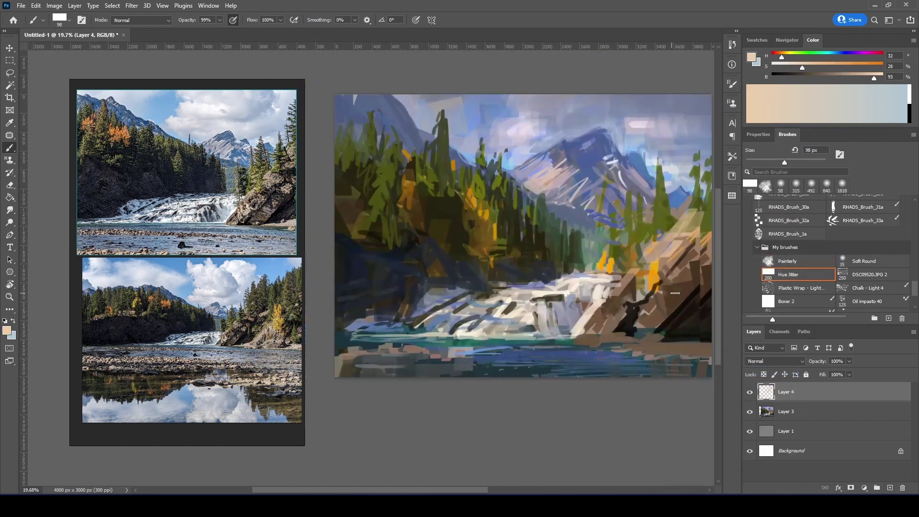
pyautogui.press('0')
pyautogui.keyDown('alt'); pyautogui.click(610, 351); pyautogui.keyUp('alt')
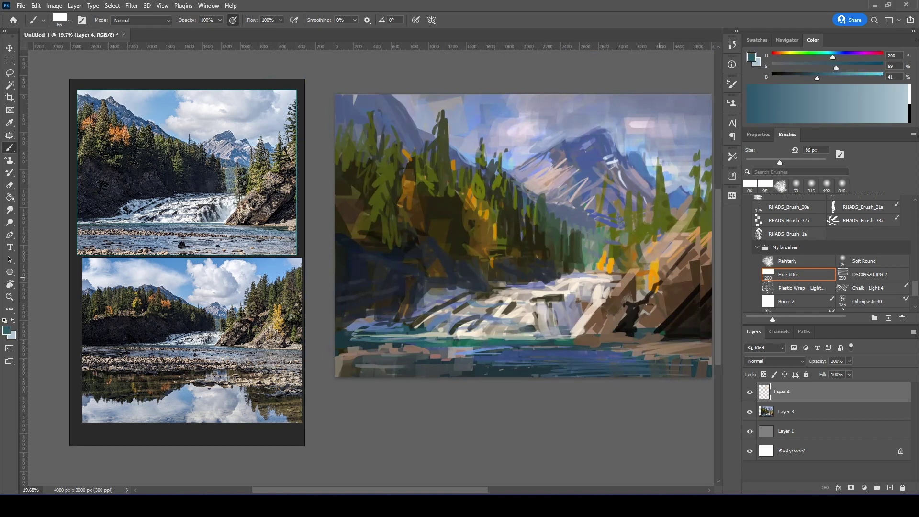
pyautogui.keyDown('alt'); pyautogui.click(632, 352); pyautogui.keyUp('alt')
pyautogui.moveTo(632, 352); pyautogui.dragTo(551, 354)
pyautogui.moveTo(708, 366); pyautogui.dragTo(426, 357)
# Work darker olive and brown strokes into the bottom water with the Painterly brush
pyautogui.press(',')
pyautogui.keyDown('alt'); pyautogui.click(512, 349); pyautogui.keyUp('alt')
pyautogui.moveTo(613, 368); pyautogui.dragTo(511, 359)
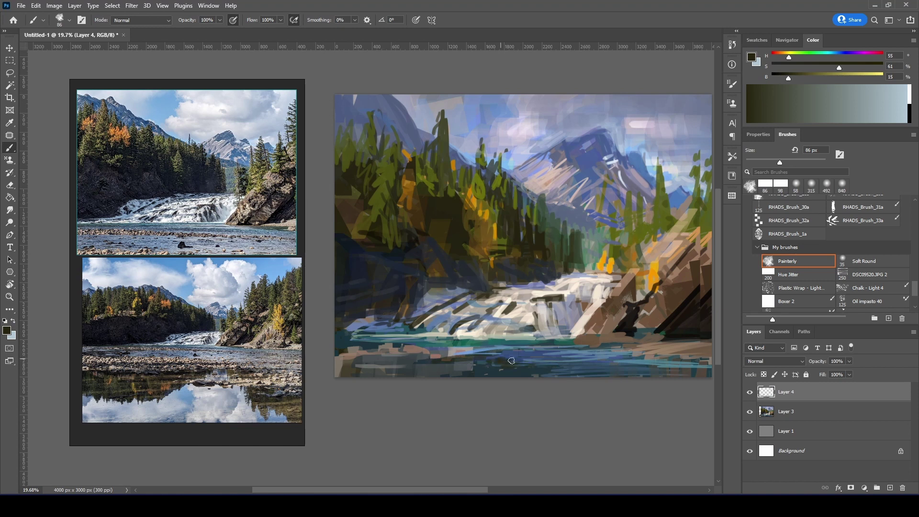
pyautogui.keyDown('alt'); pyautogui.click(442, 354); pyautogui.keyUp('alt')
pyautogui.press('.')
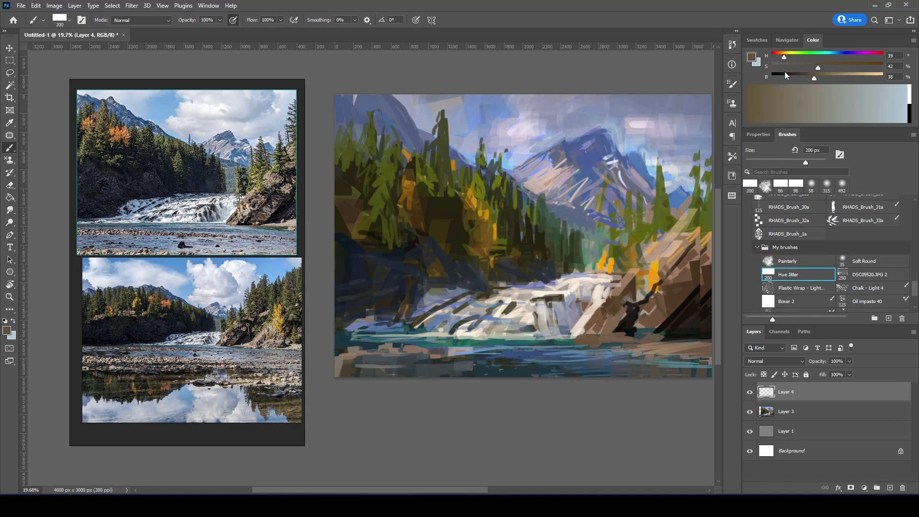
pyautogui.moveTo(434, 360); pyautogui.dragTo(544, 342)
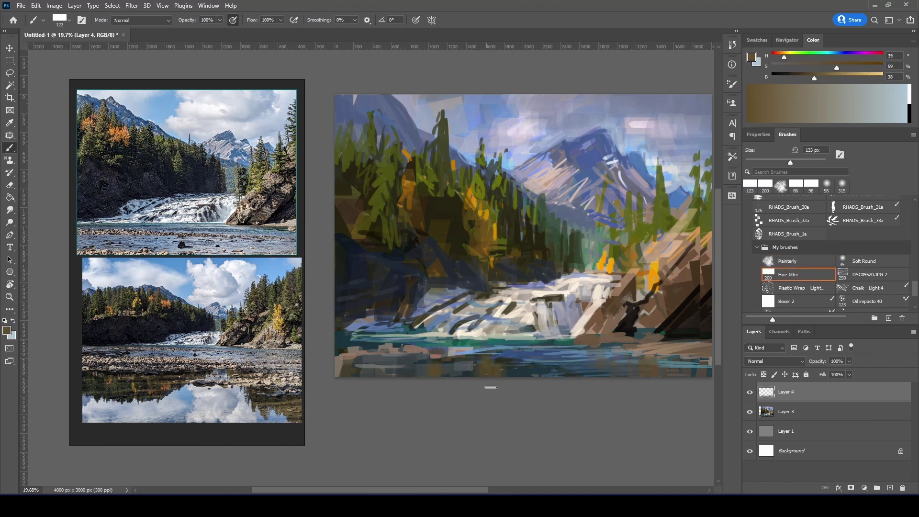
# Fit the painting in view and sample teal, tan, lilac and dark purple tones
pyautogui.moveTo(813, 56); pyautogui.dragTo(843, 59)
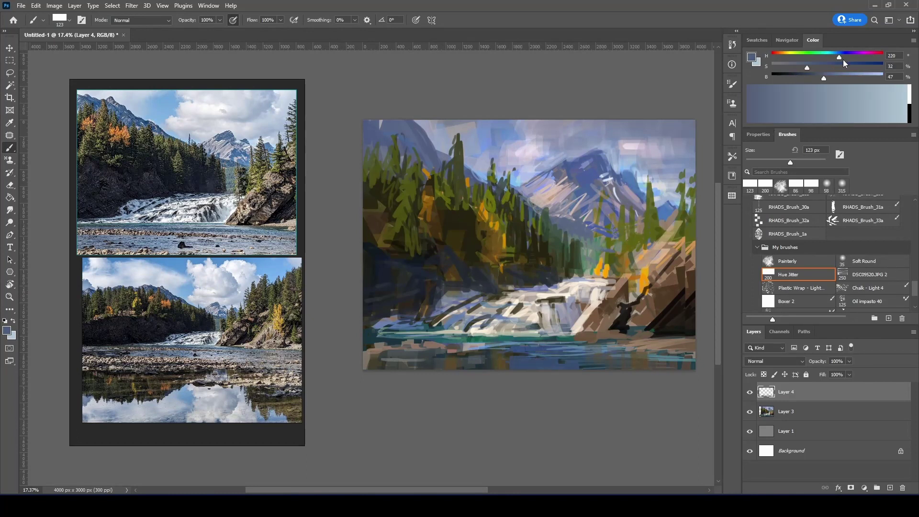
pyautogui.keyDown('alt'); pyautogui.click(533, 336); pyautogui.keyUp('alt')
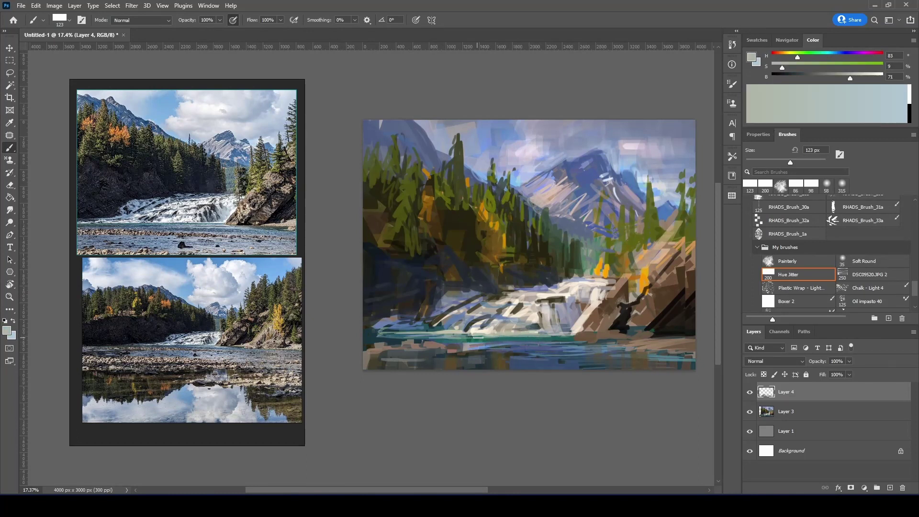
pyautogui.keyDown('alt'); pyautogui.click(449, 341); pyautogui.keyUp('alt')
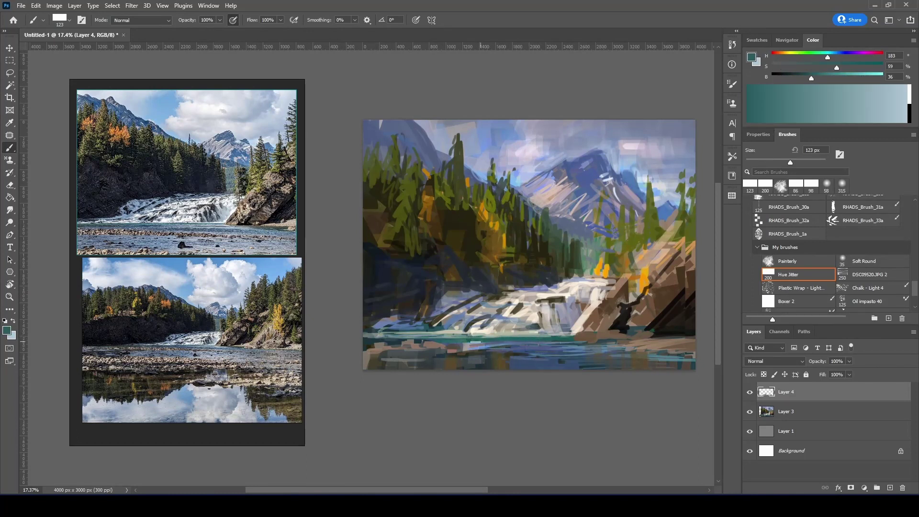
pyautogui.keyDown('alt'); pyautogui.click(523, 337); pyautogui.keyUp('alt')
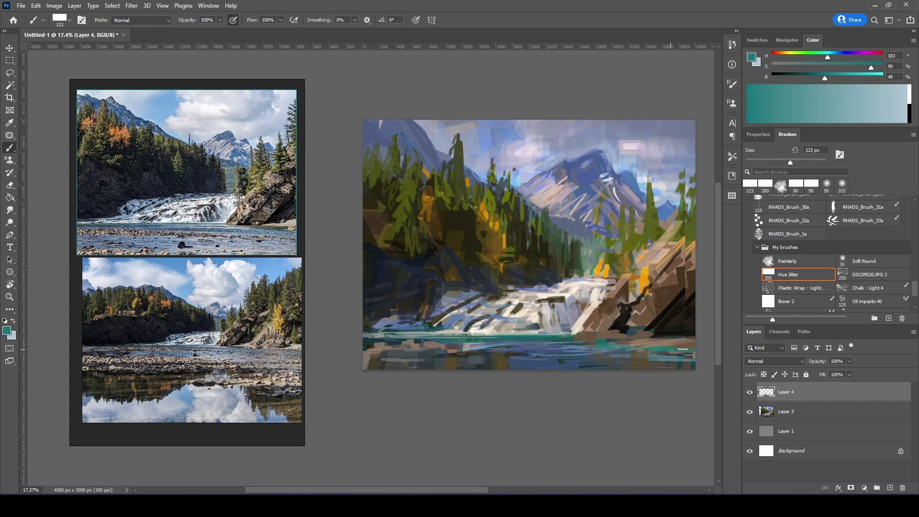
pyautogui.keyDown('alt'); pyautogui.click(655, 260); pyautogui.keyUp('alt')
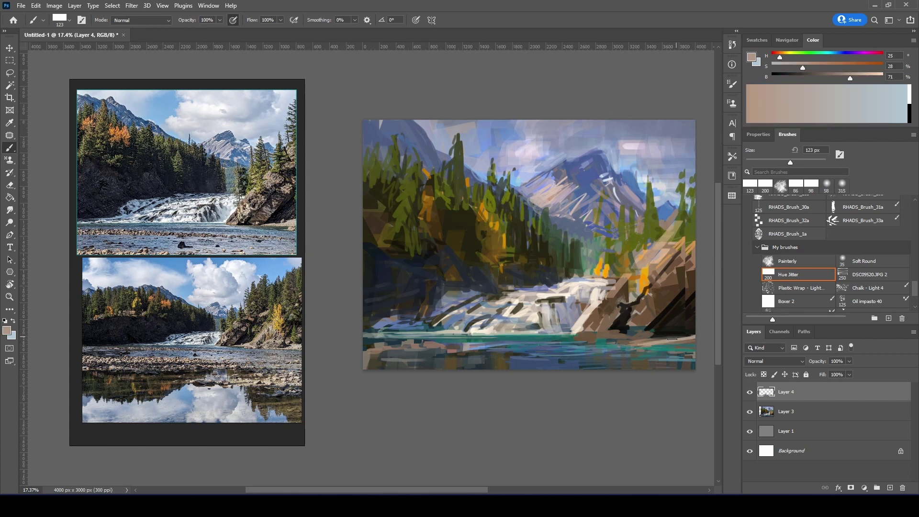
pyautogui.keyDown('alt'); pyautogui.click(641, 299); pyautogui.keyUp('alt')
pyautogui.keyDown('alt'); pyautogui.click(632, 144); pyautogui.keyUp('alt')
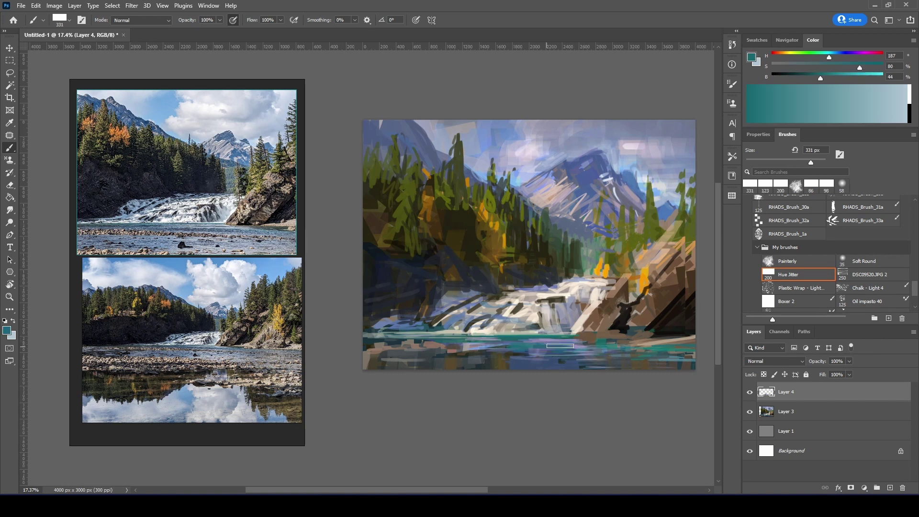
pyautogui.keyDown('alt'); pyautogui.click(526, 345); pyautogui.keyUp('alt')
pyautogui.press(',')
# Paint a purple stroke in the bottom-right water and light pink pebbles along the bottom-left edge
pyautogui.press('[')
pyautogui.press('[')
pyautogui.press('[')
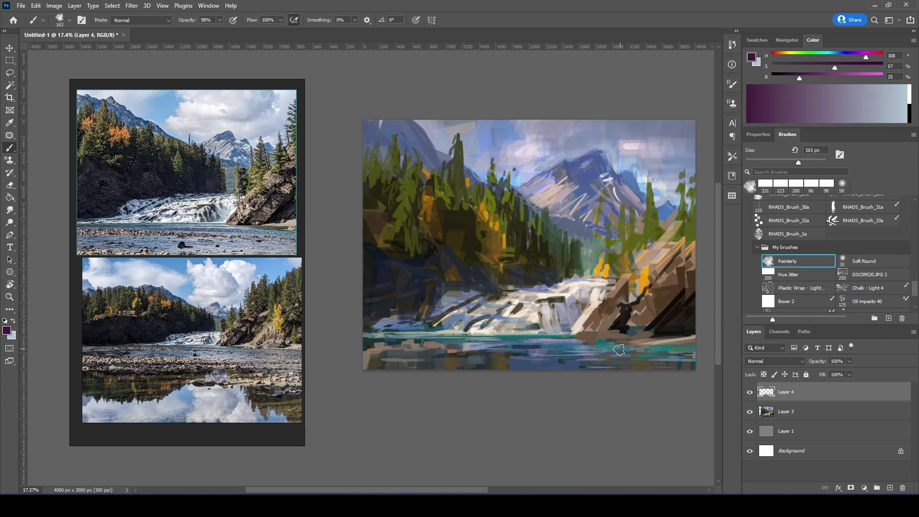
pyautogui.moveTo(694, 345); pyautogui.dragTo(629, 343)
pyautogui.keyDown('alt'); pyautogui.click(528, 356); pyautogui.keyUp('alt')
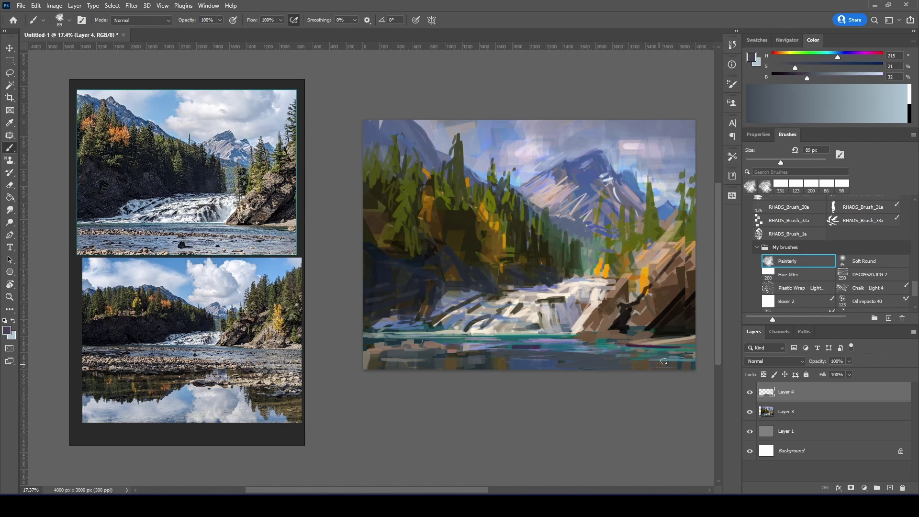
pyautogui.keyDown('alt'); pyautogui.click(456, 349); pyautogui.keyUp('alt')
pyautogui.click(862, 77)
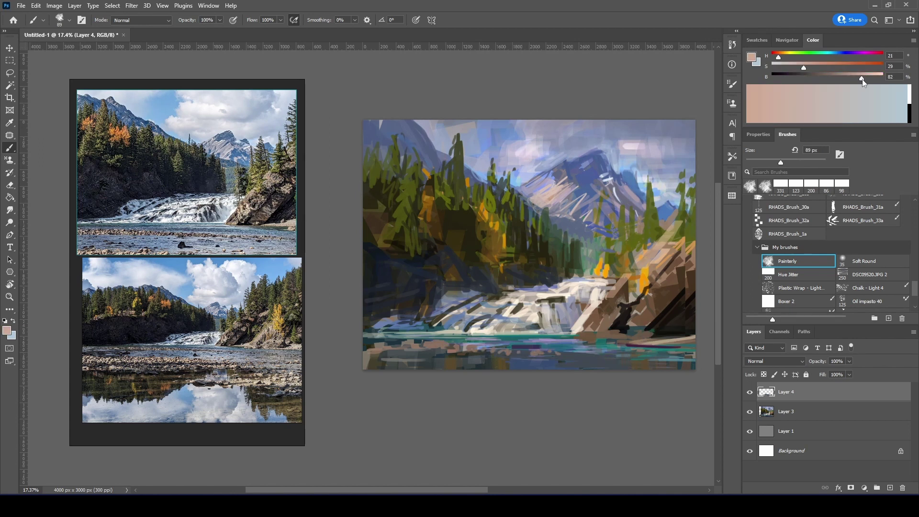
pyautogui.moveTo(452, 366); pyautogui.dragTo(425, 362)
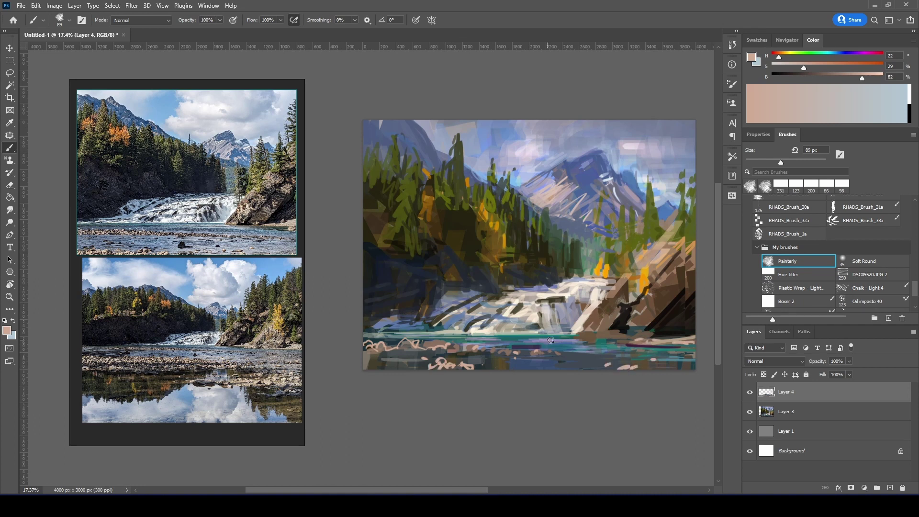
pyautogui.keyDown('alt'); pyautogui.click(454, 347); pyautogui.keyUp('alt')
pyautogui.moveTo(432, 365); pyautogui.dragTo(368, 366)
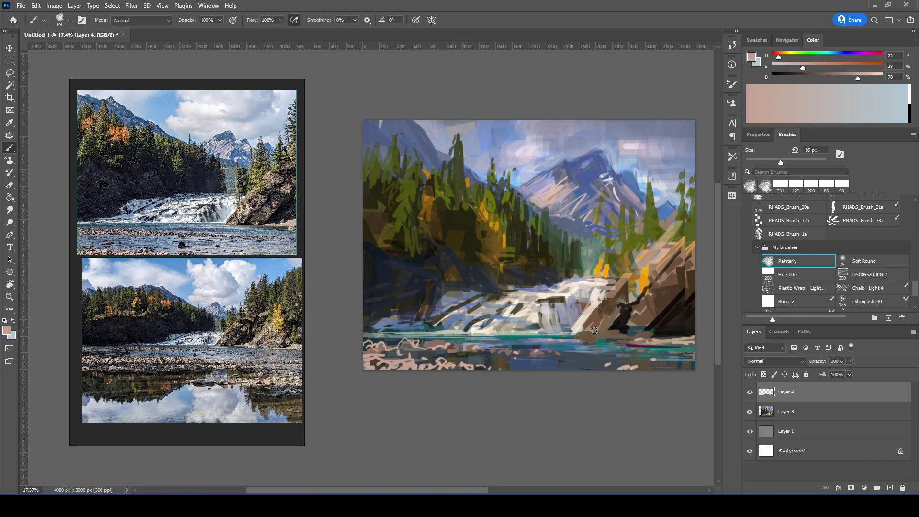
# Sample a muted brown, enlarge the brush, and make the brown more saturated
pyautogui.keyDown('alt'); pyautogui.click(466, 354); pyautogui.keyUp('alt')
pyautogui.keyDown('alt'); pyautogui.click(454, 346); pyautogui.keyUp('alt')
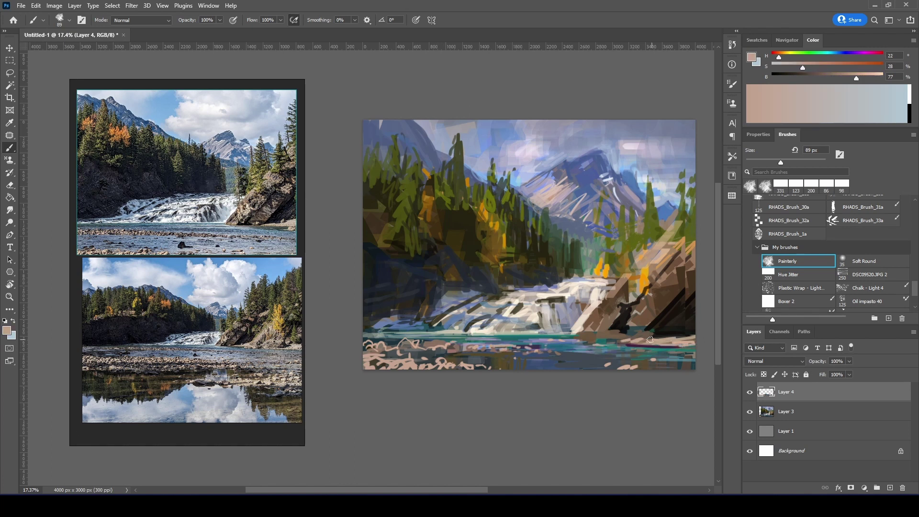
pyautogui.keyDown('alt'); pyautogui.click(626, 345); pyautogui.keyUp('alt')
pyautogui.keyDown('alt'); pyautogui.click(636, 343); pyautogui.keyUp('alt')
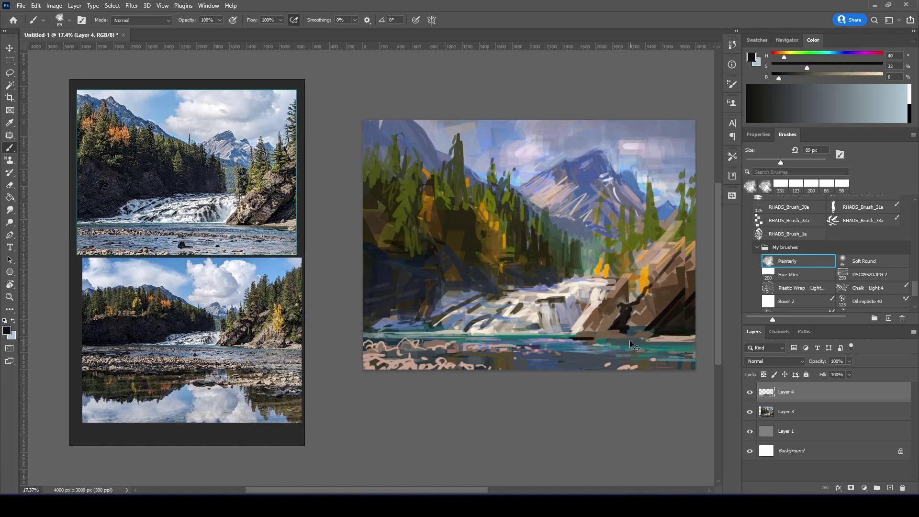
pyautogui.keyDown('alt'); pyautogui.click(644, 337); pyautogui.keyUp('alt')
pyautogui.press(']')
pyautogui.scroll(-1, 526, 248)
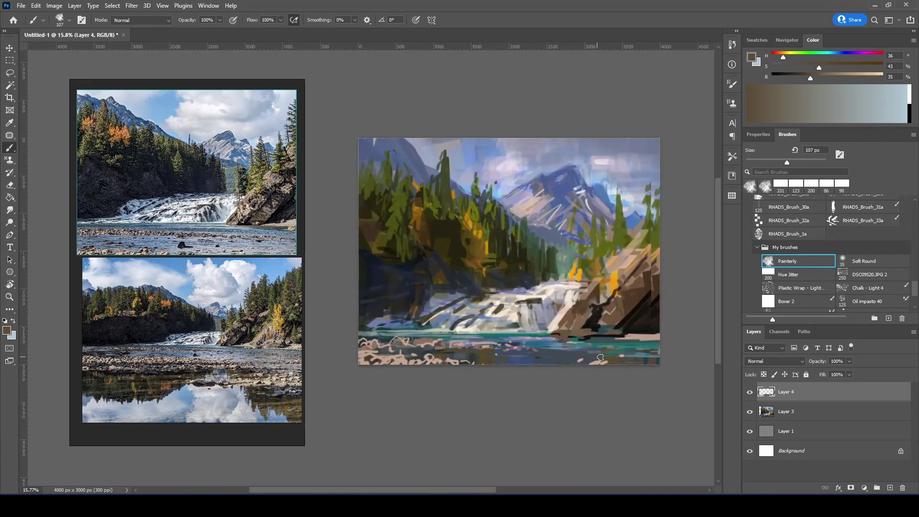
pyautogui.click(840, 69)
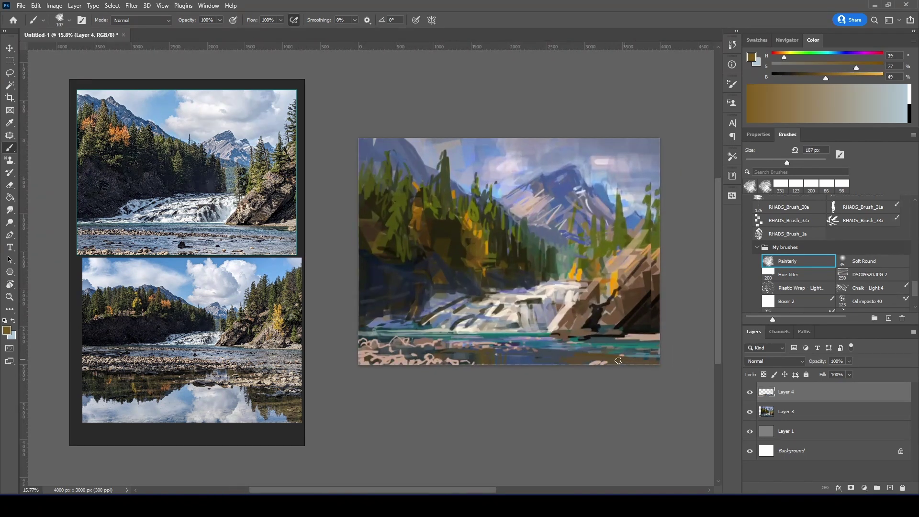
pyautogui.click(798, 274)
# On the Painterly brush, sample water blues, a softened brown and dark forest olives from the canvas
pyautogui.keyDown('alt'); pyautogui.click(407, 349); pyautogui.keyUp('alt')
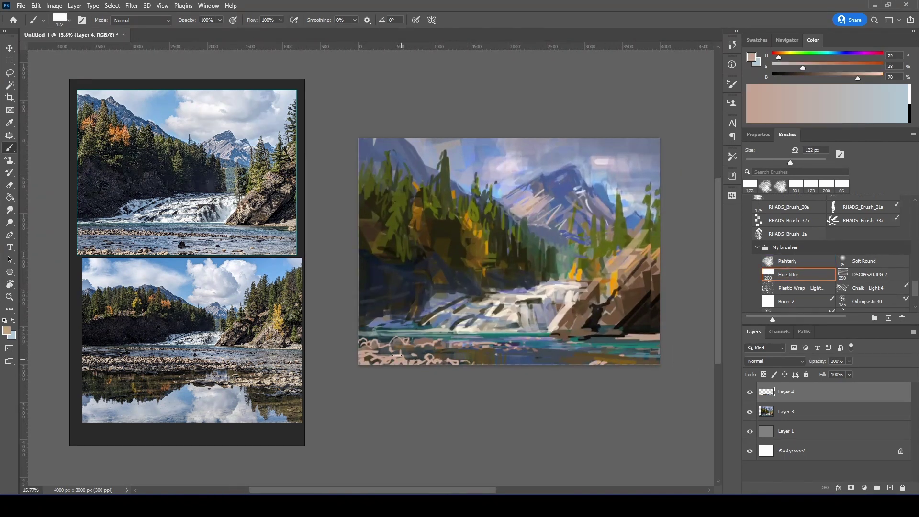
pyautogui.keyDown('alt'); pyautogui.click(549, 338); pyautogui.keyUp('alt')
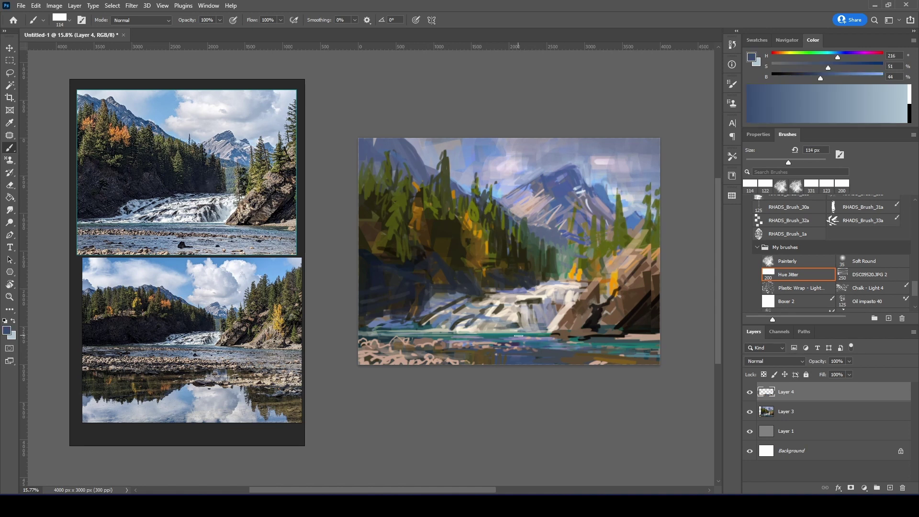
pyautogui.keyDown('alt'); pyautogui.click(444, 312); pyautogui.keyUp('alt')
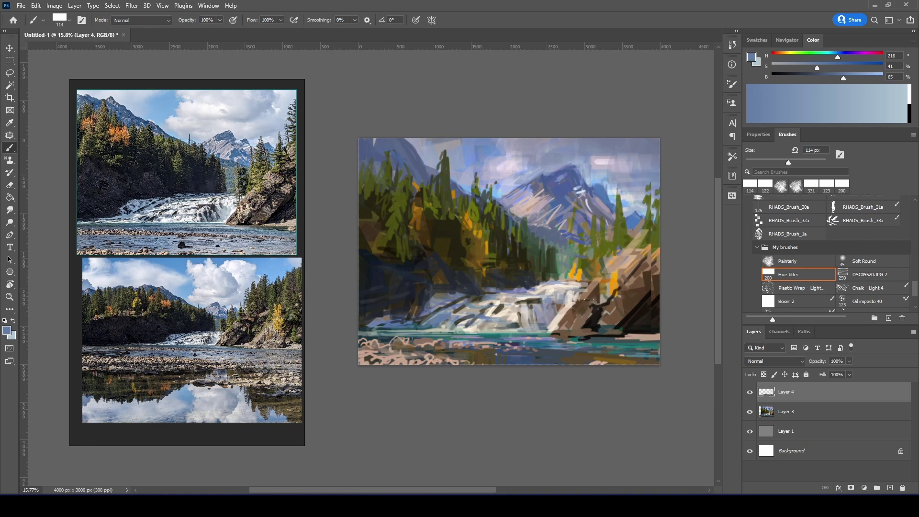
pyautogui.click(787, 261)
pyautogui.moveTo(819, 79); pyautogui.dragTo(816, 79)
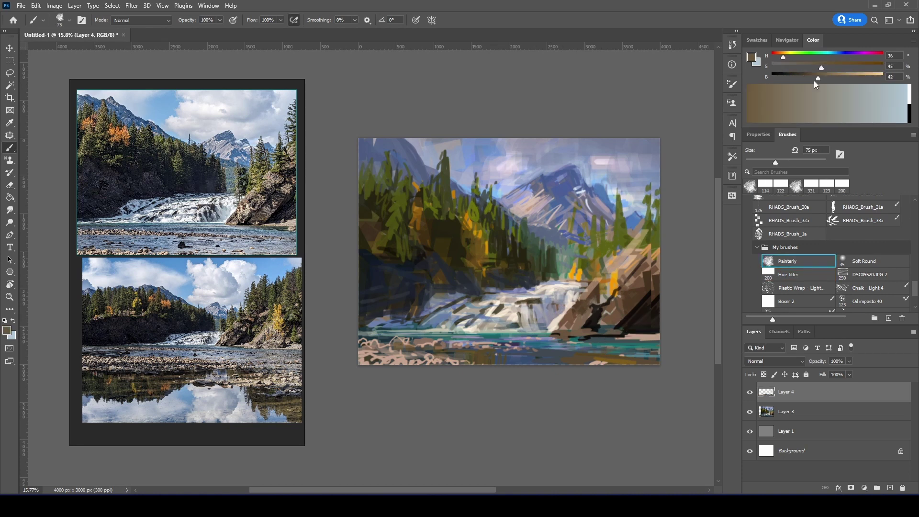
pyautogui.click(815, 87)
pyautogui.keyDown('alt'); pyautogui.click(502, 311); pyautogui.keyUp('alt')
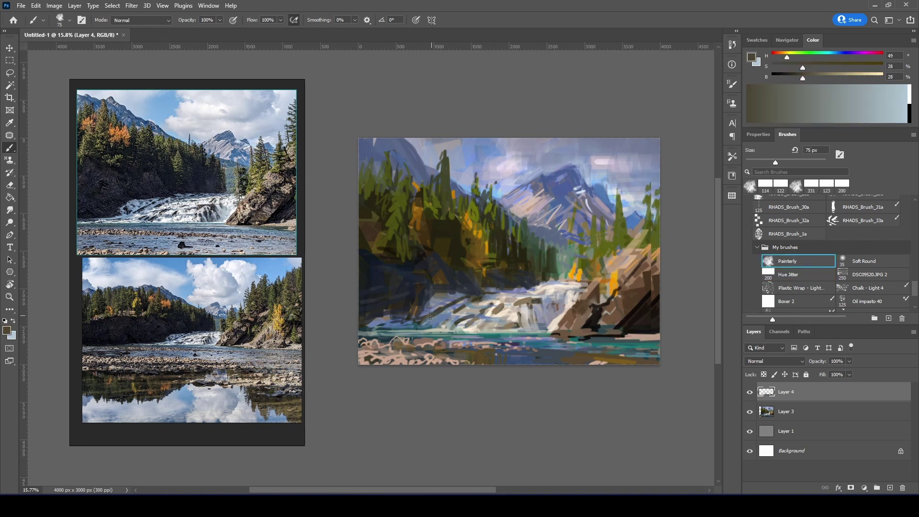
pyautogui.keyDown('alt'); pyautogui.click(433, 314); pyautogui.keyUp('alt')
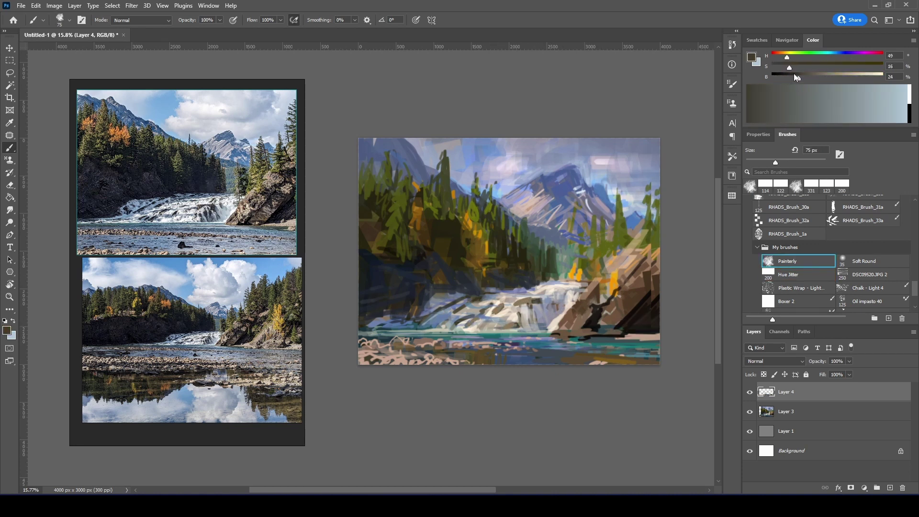
pyautogui.keyDown('alt'); pyautogui.click(540, 282); pyautogui.keyUp('alt')
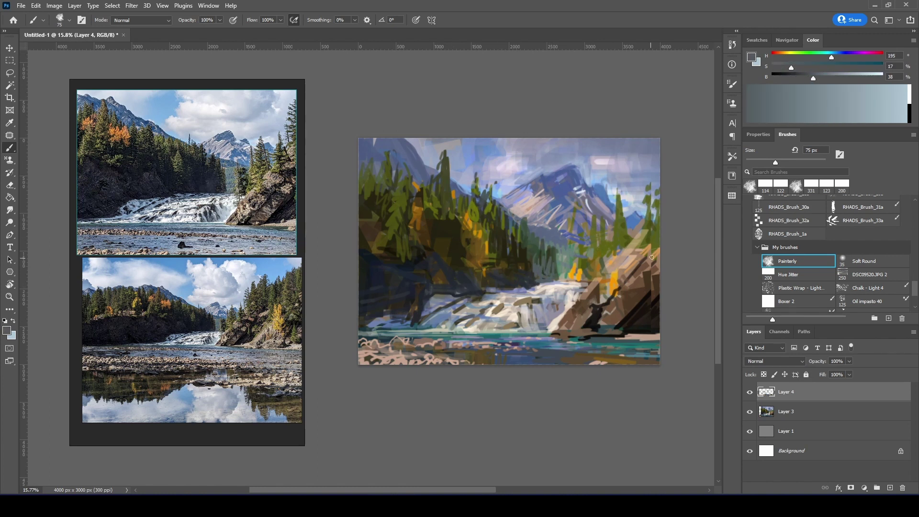
pyautogui.keyDown('alt'); pyautogui.click(536, 275); pyautogui.keyUp('alt')
pyautogui.keyDown('alt'); pyautogui.click(555, 248); pyautogui.keyUp('alt')
# Paint a dark olive conifer at the right edge with the 105 px Hue Jitter brush
pyautogui.click(783, 276)
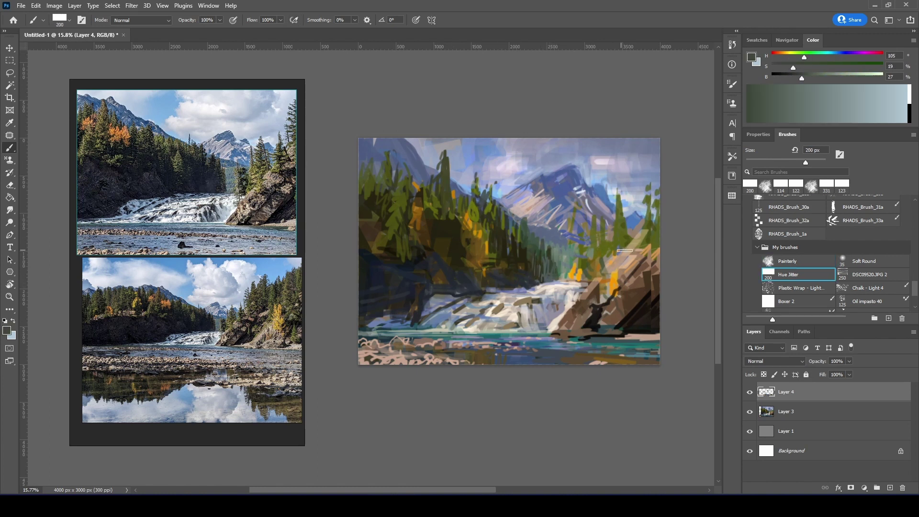
pyautogui.keyDown('alt'); pyautogui.click(619, 214); pyautogui.keyUp('alt')
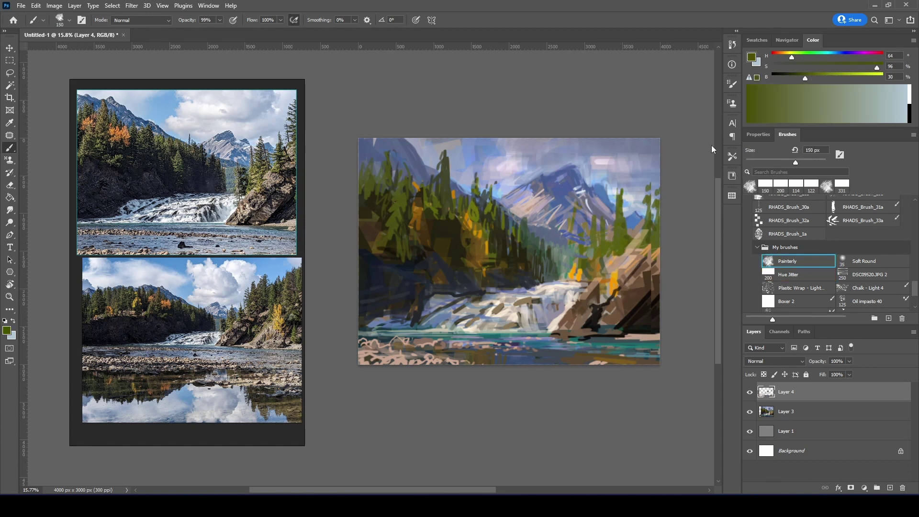
pyautogui.keyDown('alt'); pyautogui.click(624, 221); pyautogui.keyUp('alt')
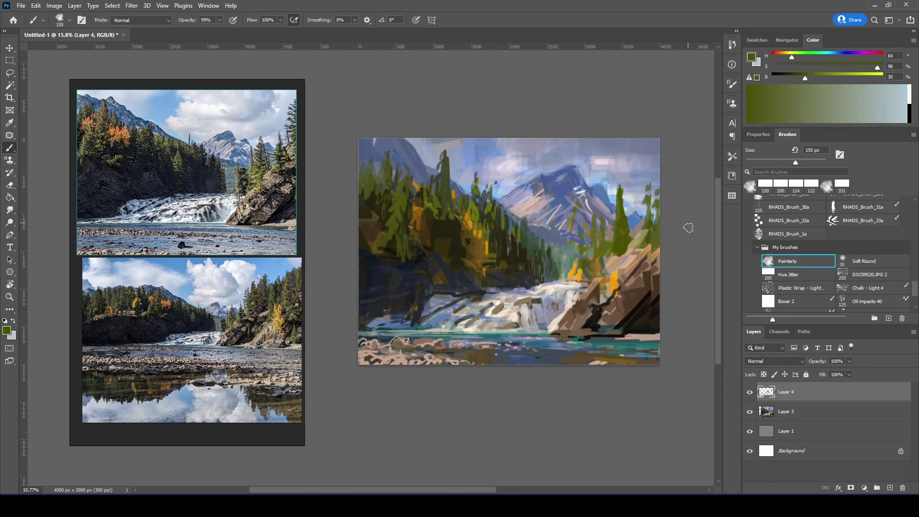
pyautogui.keyDown('alt'); pyautogui.click(605, 257); pyautogui.keyUp('alt')
pyautogui.moveTo(649, 168)
pyautogui.mouseDown()
pyautogui.moveTo(651, 198)
pyautogui.moveTo(653, 152)
pyautogui.mouseUp()
pyautogui.keyDown('alt'); pyautogui.click(473, 182); pyautogui.keyUp('alt')
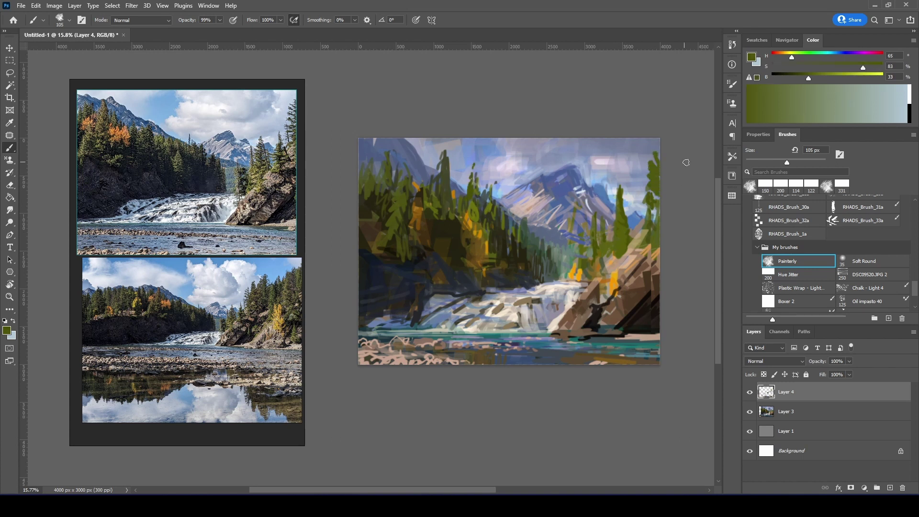
# Paint orange-yellow autumn foliage on the right rocky slope
pyautogui.press('e')
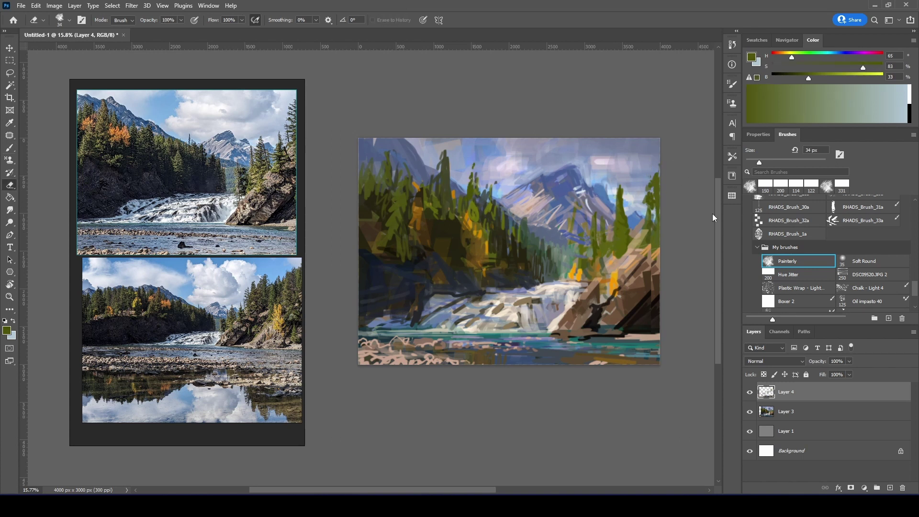
pyautogui.press('b')
pyautogui.scroll(1, 644, 258)
pyautogui.keyDown('alt'); pyautogui.click(643, 258); pyautogui.keyUp('alt')
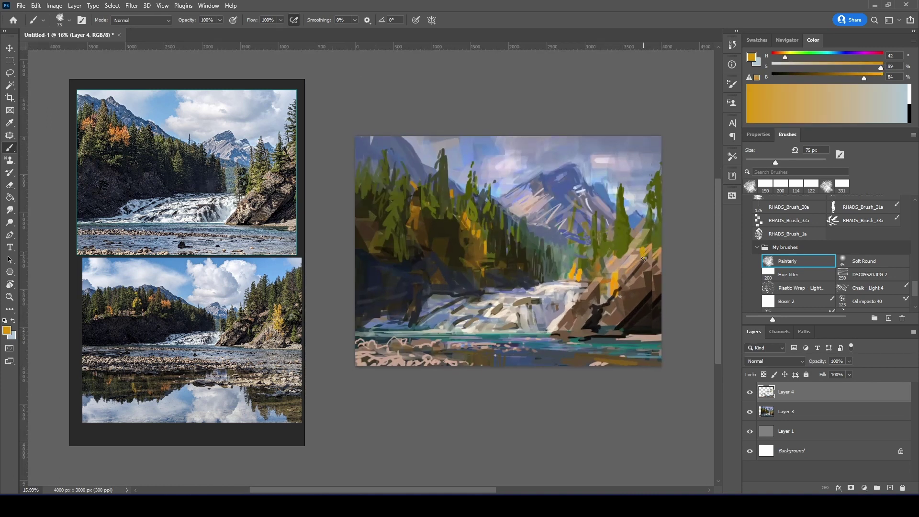
pyautogui.moveTo(644, 259)
pyautogui.mouseDown()
pyautogui.moveTo(646, 237)
pyautogui.moveTo(649, 258)
pyautogui.mouseUp()
# Mix a greyish purple from dark brown and purple, then pick light mountain blues
pyautogui.keyDown('alt'); pyautogui.click(470, 354); pyautogui.keyUp('alt')
pyautogui.keyDown('alt'); pyautogui.click(588, 359); pyautogui.keyUp('alt')
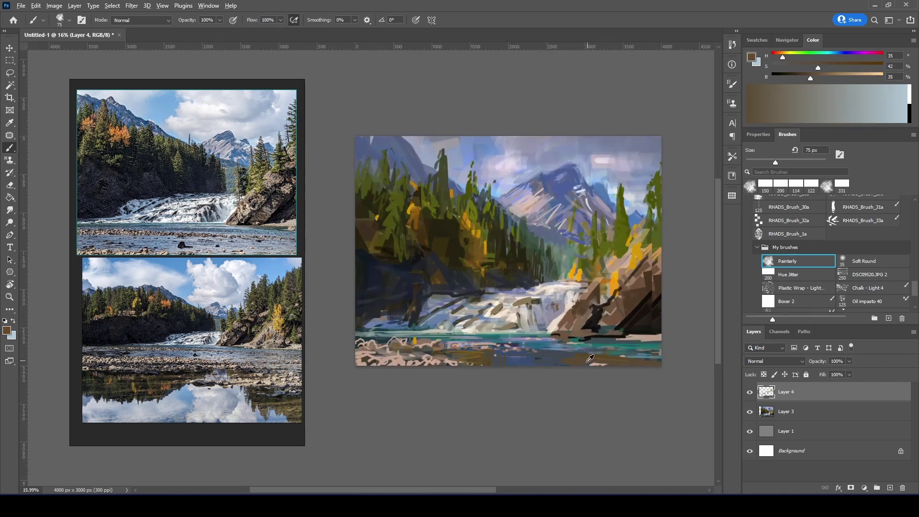
pyautogui.moveTo(833, 57); pyautogui.dragTo(871, 73)
pyautogui.click(775, 102)
pyautogui.click(827, 58)
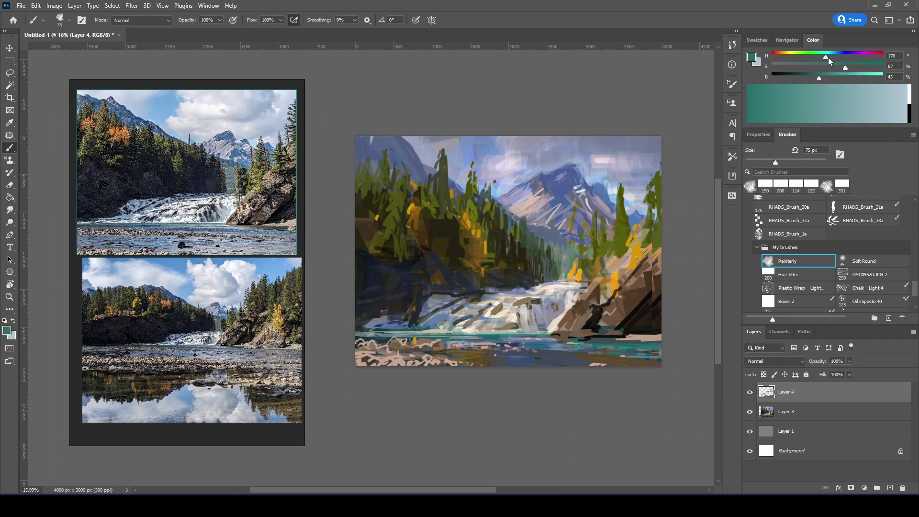
pyautogui.keyDown('alt'); pyautogui.click(497, 189); pyautogui.keyUp('alt')
pyautogui.keyDown('alt'); pyautogui.click(616, 155); pyautogui.keyUp('alt')
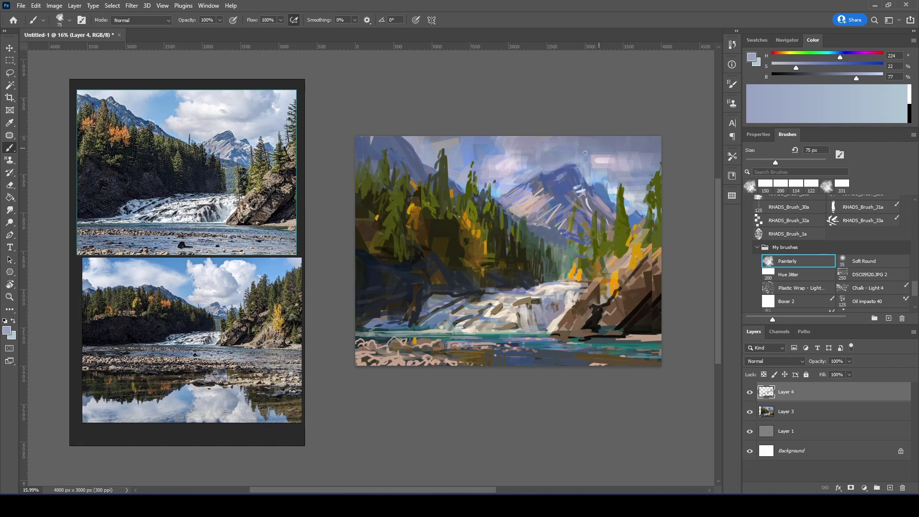
# Sample blue-grey, lavender and blue tones from the mountains and sky, dabbing a cyan mark
pyautogui.keyDown('alt'); pyautogui.click(560, 178); pyautogui.keyUp('alt')
pyautogui.keyDown('alt'); pyautogui.click(570, 191); pyautogui.keyUp('alt')
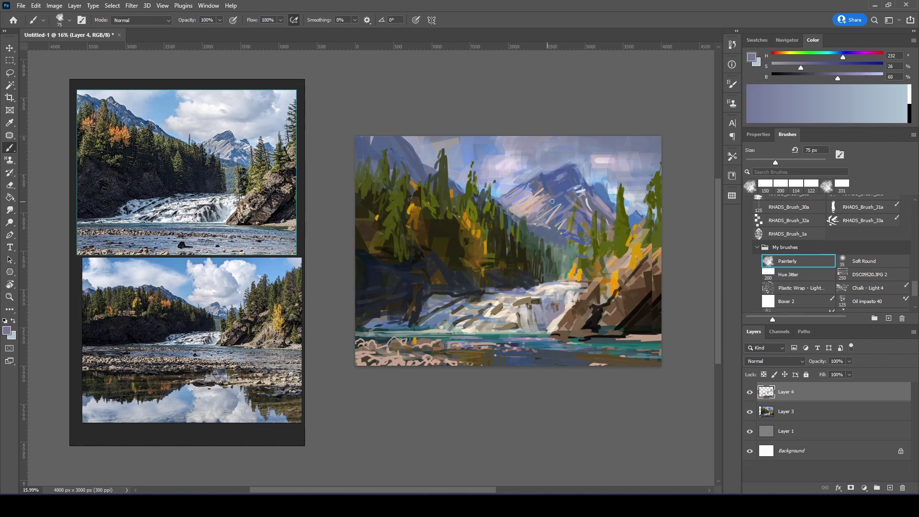
pyautogui.keyDown('alt'); pyautogui.click(560, 194); pyautogui.keyUp('alt')
pyautogui.keyDown('alt'); pyautogui.click(599, 191); pyautogui.keyUp('alt')
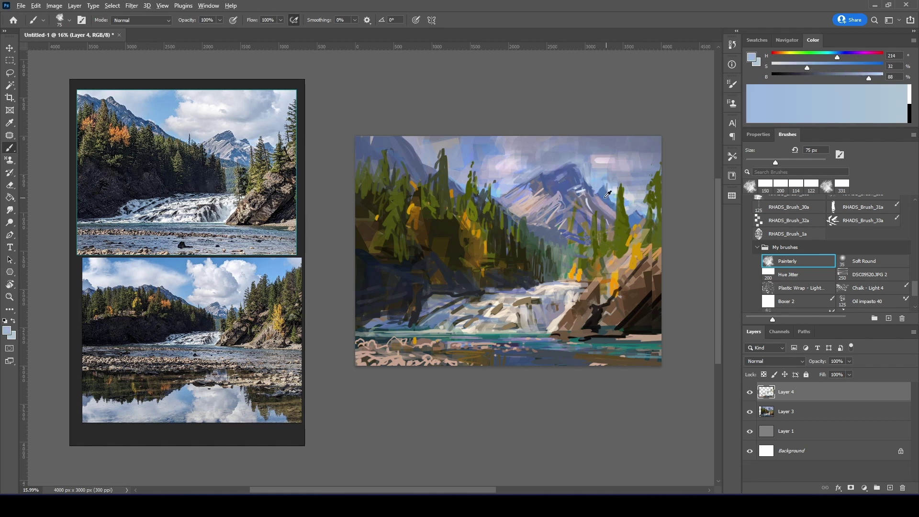
pyautogui.keyDown('alt'); pyautogui.click(604, 195); pyautogui.keyUp('alt')
pyautogui.keyDown('alt'); pyautogui.click(636, 211); pyautogui.keyUp('alt')
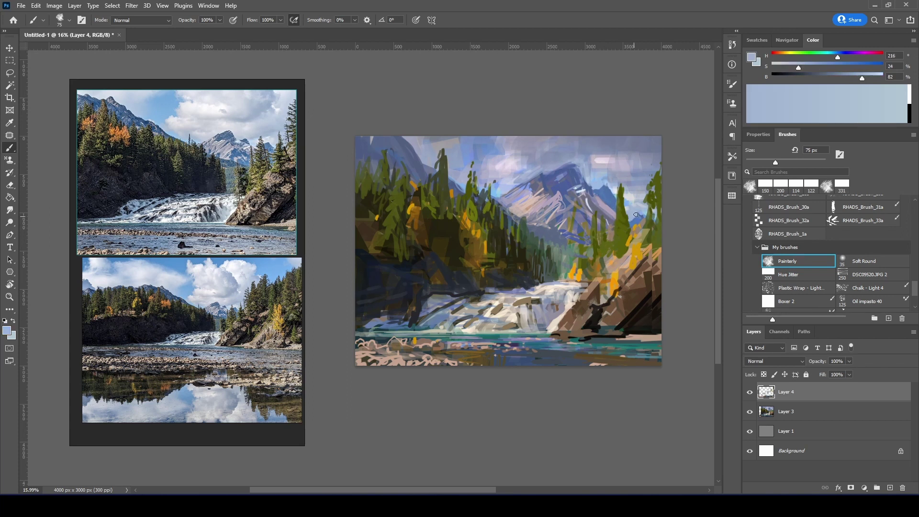
pyautogui.keyDown('alt'); pyautogui.click(642, 228); pyautogui.keyUp('alt')
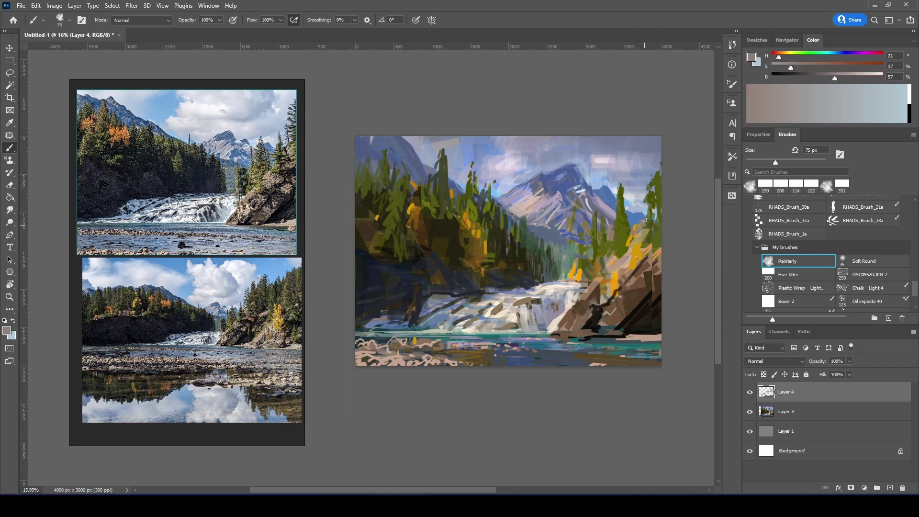
pyautogui.keyDown('alt'); pyautogui.click(491, 197); pyautogui.keyUp('alt')
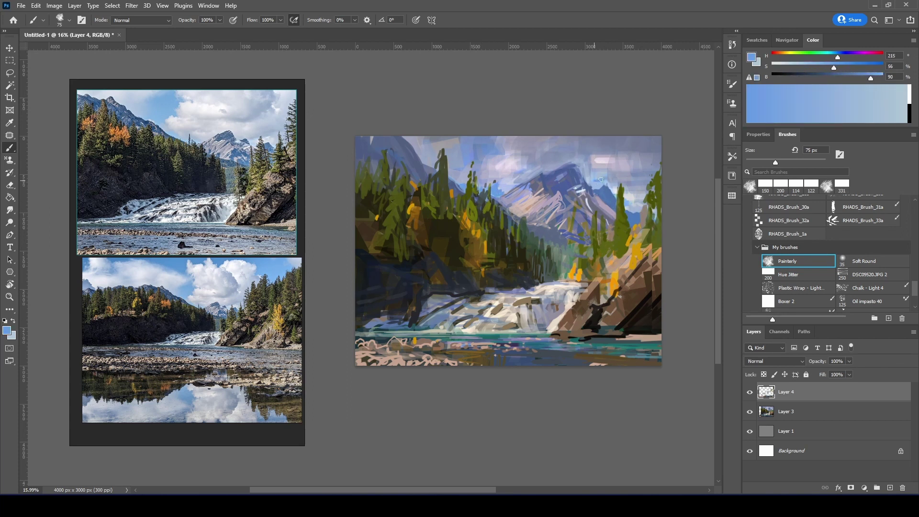
pyautogui.keyDown('alt'); pyautogui.click(631, 210); pyautogui.keyUp('alt')
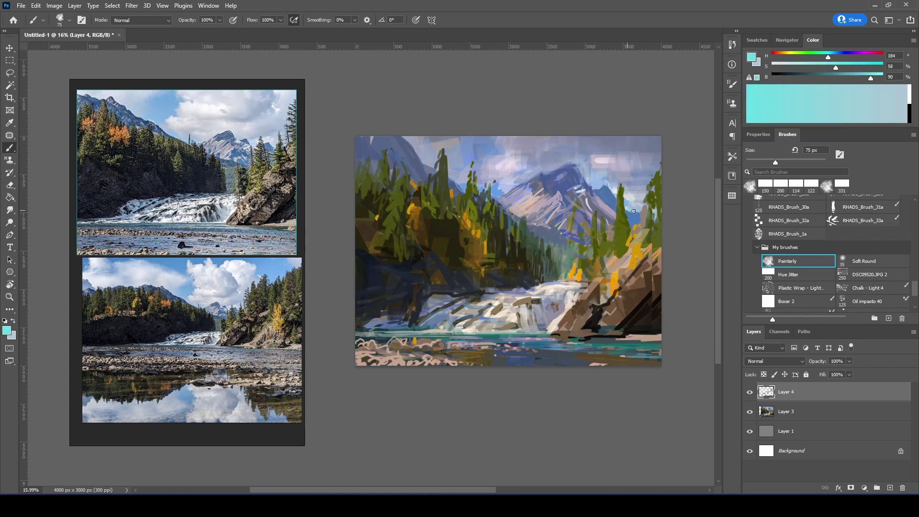
# Sample a near-black brown and draw thin branch strokes across the left forest toward the waterfall
pyautogui.moveTo(491, 197)
pyautogui.keyDown('alt'); pyautogui.mouseDown()
pyautogui.moveTo(533, 264)
pyautogui.moveTo(400, 299)
pyautogui.mouseUp(); pyautogui.keyUp('alt')
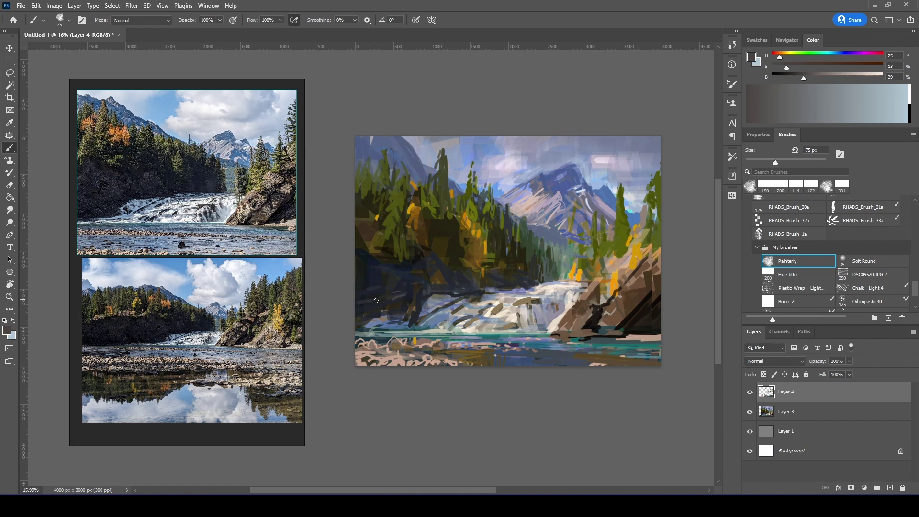
pyautogui.keyDown('alt'); pyautogui.moveTo(458, 259); pyautogui.dragTo(397, 257); pyautogui.keyUp('alt')
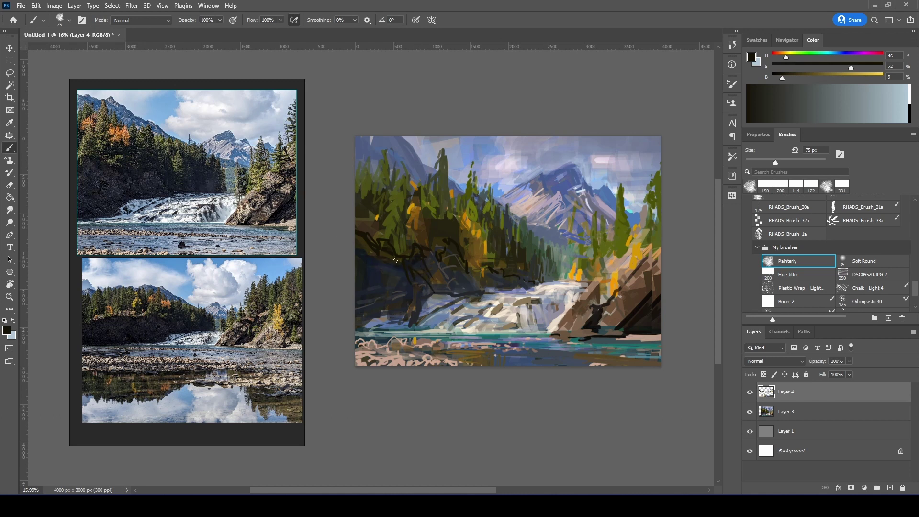
pyautogui.moveTo(399, 260); pyautogui.dragTo(365, 249)
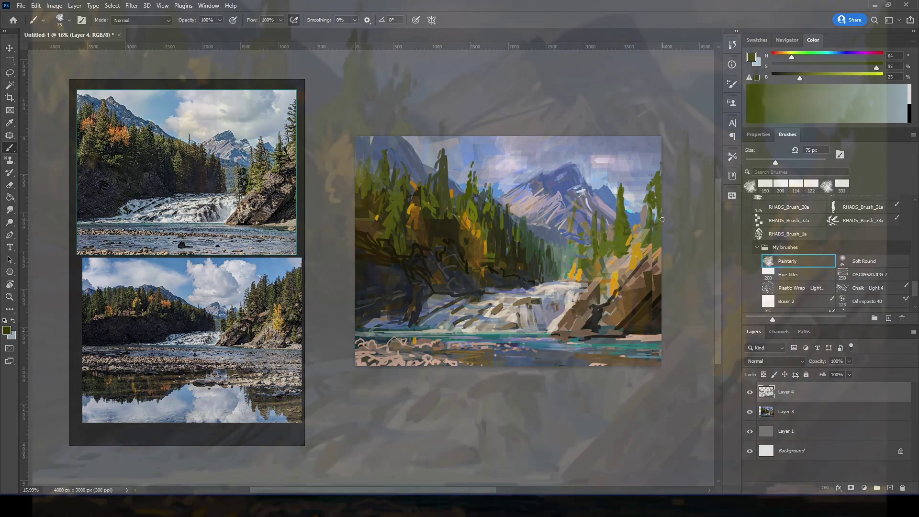